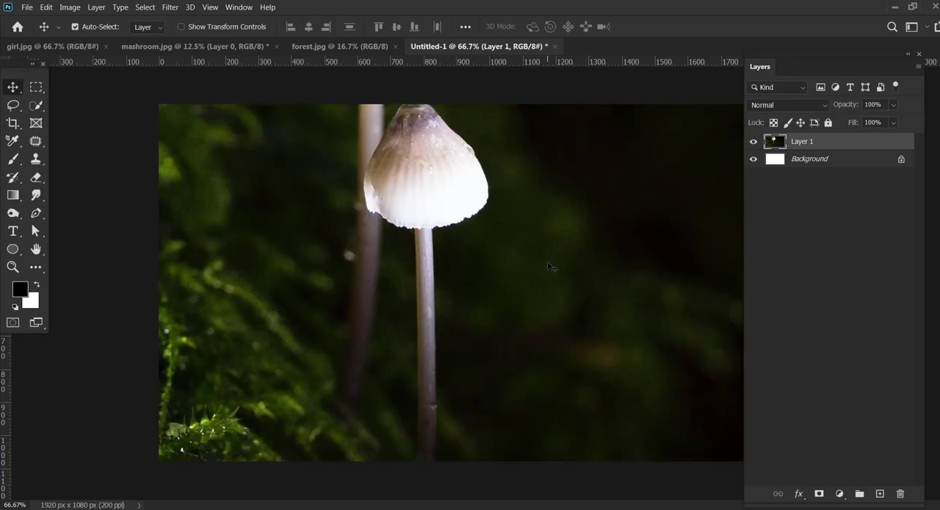
Scale the mushroom photo down in Untitled-1 and place it along the canvas's left edge.
left_click(240, 27)
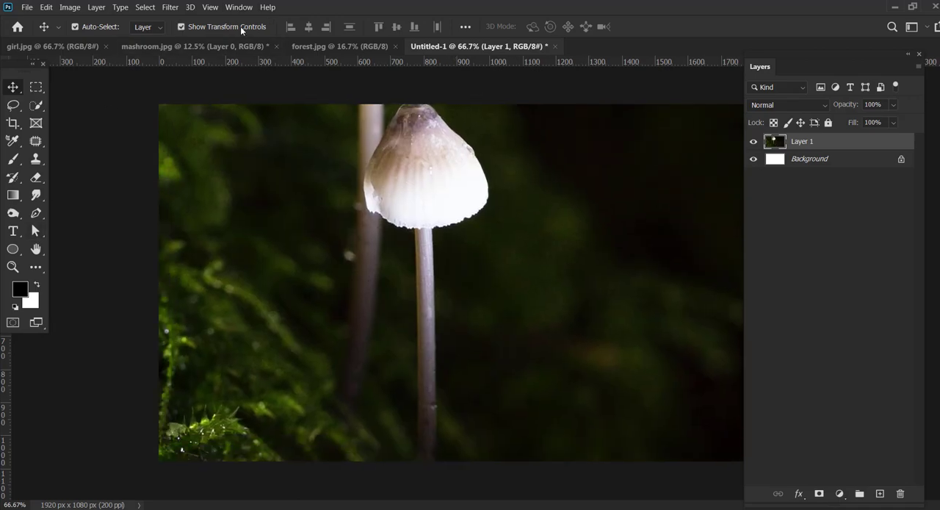
left_click(33, 254)
left_click(12, 269)
left_click_drag(574, 285, 506, 278)
left_click(13, 90)
left_click_drag(595, 207, 409, 251)
left_click_drag(369, 241, 440, 317)
left_click_drag(482, 286, 456, 286)
left_click(669, 26)
Bring the forest.jpg photo into Untitled-1 and scale it to 26.20%, near the middle of the canvas.
left_click(350, 47)
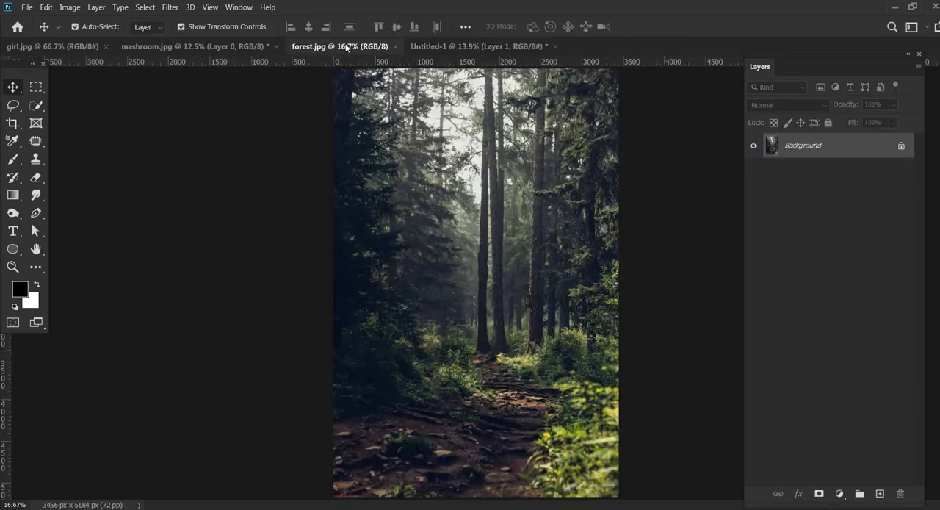
left_click_drag(457, 217, 499, 298)
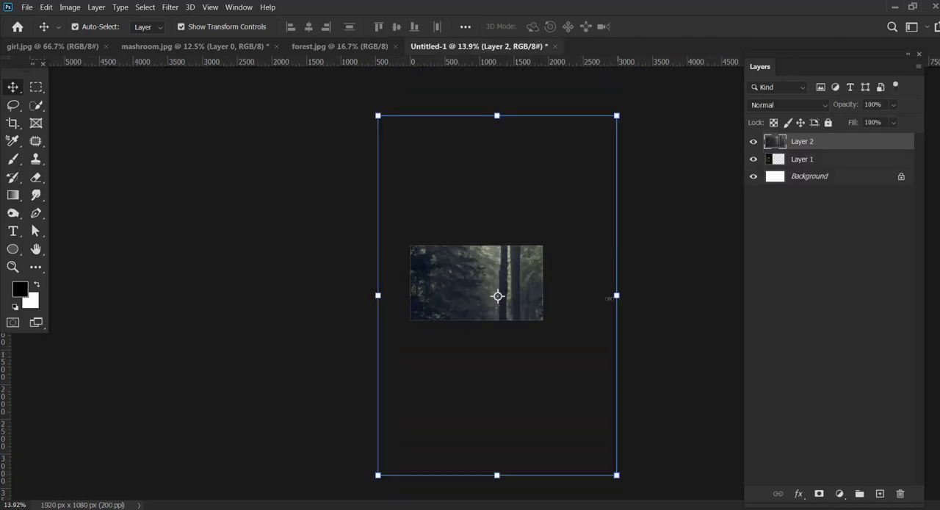
left_click_drag(616, 295, 470, 282)
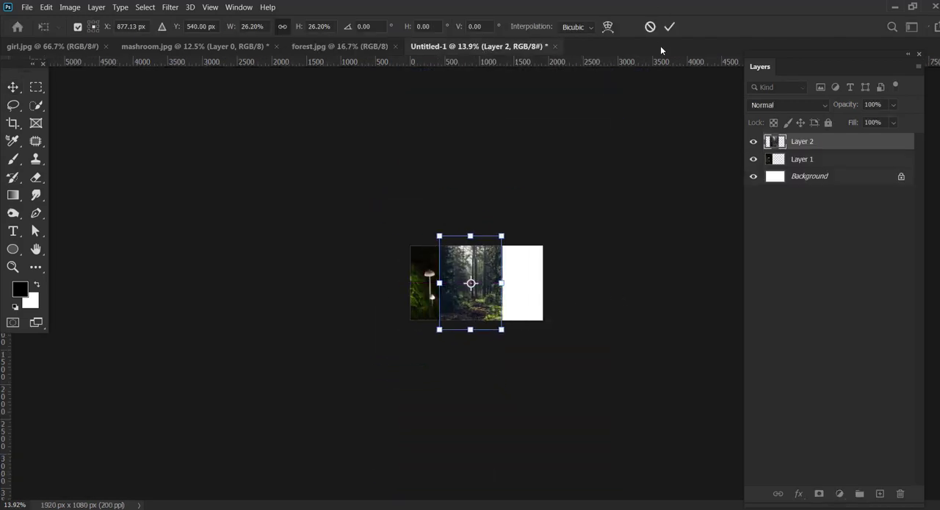
left_click(669, 27)
Bring the girl.jpg photo into Untitled-1 and scale it down to about two thirds of its size.
left_click(178, 48)
left_click(93, 47)
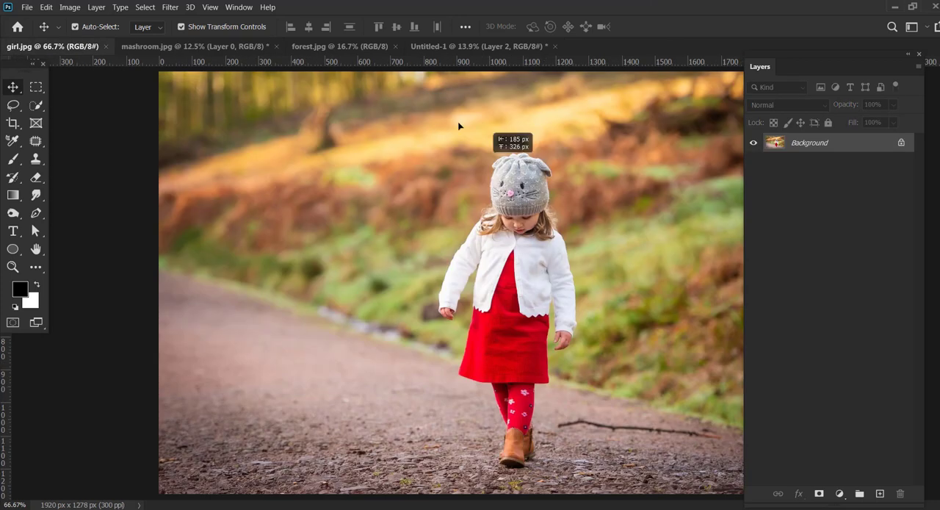
left_click_drag(458, 127, 432, 337)
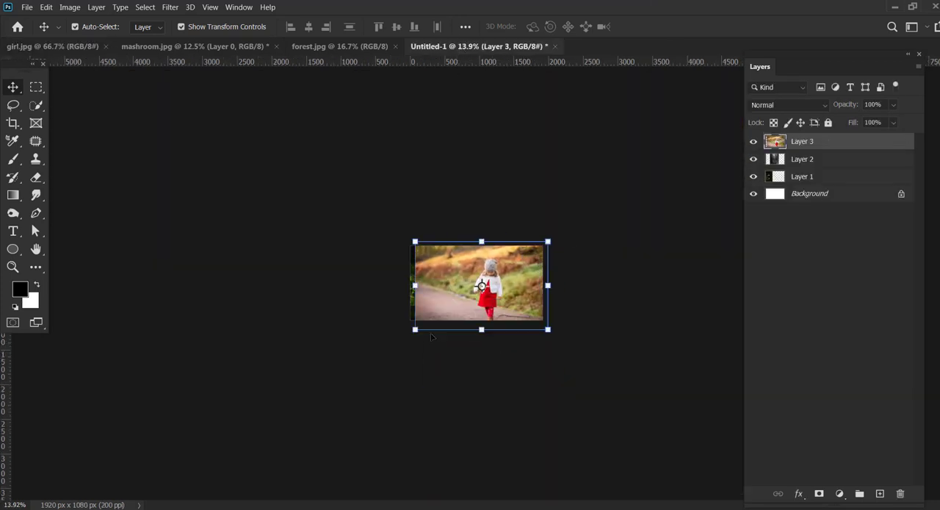
left_click_drag(549, 286, 502, 278)
left_click(669, 26)
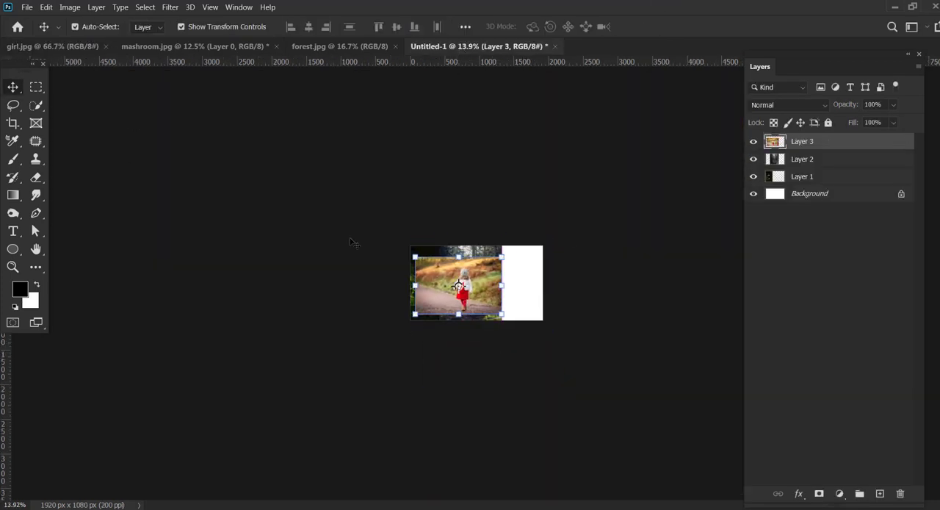
Switch to full-screen mode with the menu bar and move the girl photo rightward, clear of the mushrooms.
key("z")
left_click_drag(456, 332, 494, 353)
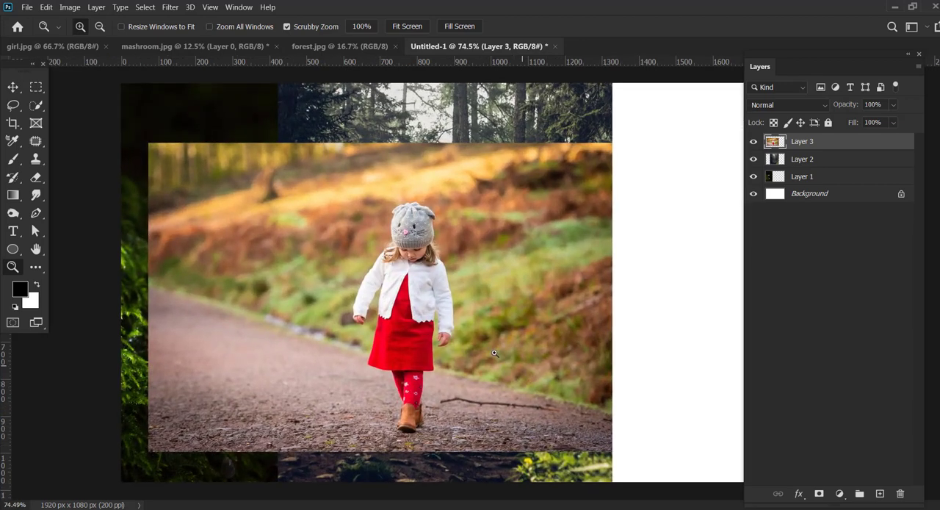
left_click(34, 323)
key("v")
left_click(36, 250)
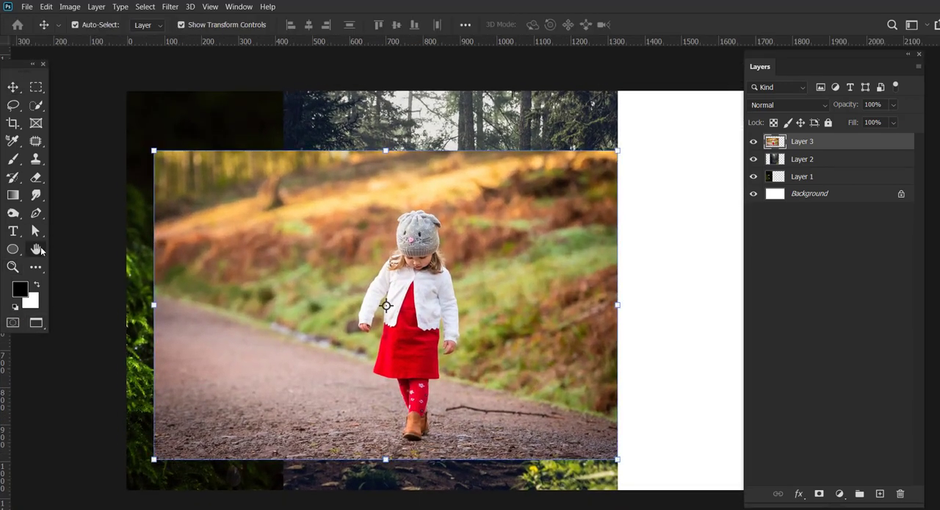
left_click_drag(479, 256, 439, 283)
left_click(13, 267)
left_click_drag(506, 274, 489, 275)
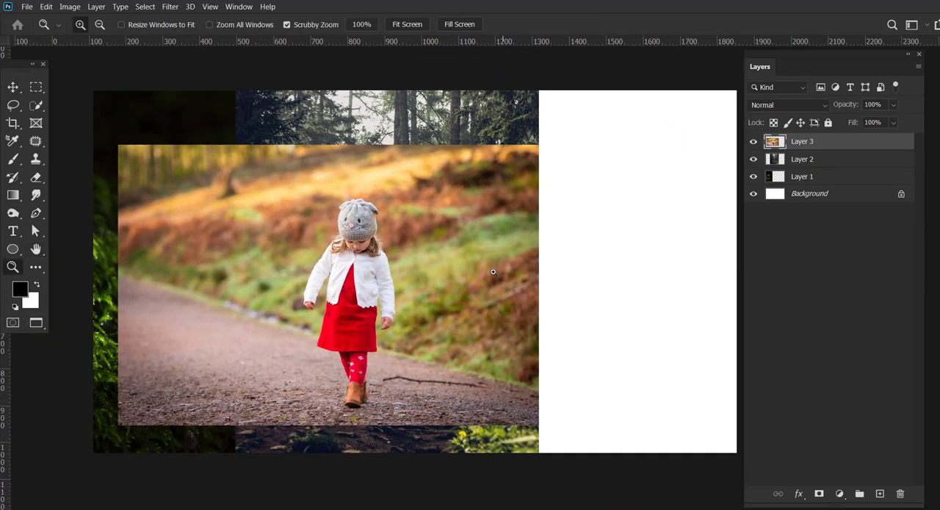
left_click(35, 249)
left_click_drag(433, 279, 411, 294)
left_click(13, 88)
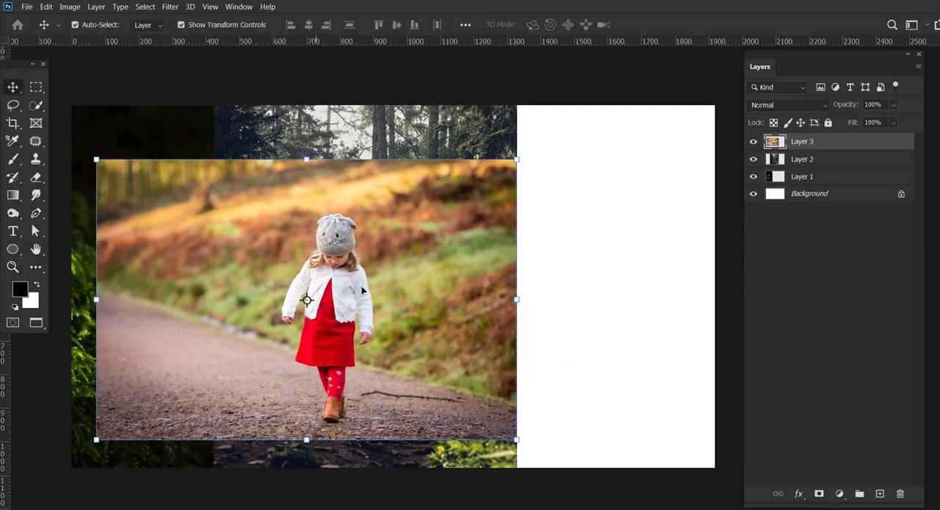
left_click(540, 289)
left_click_drag(320, 309, 432, 301)
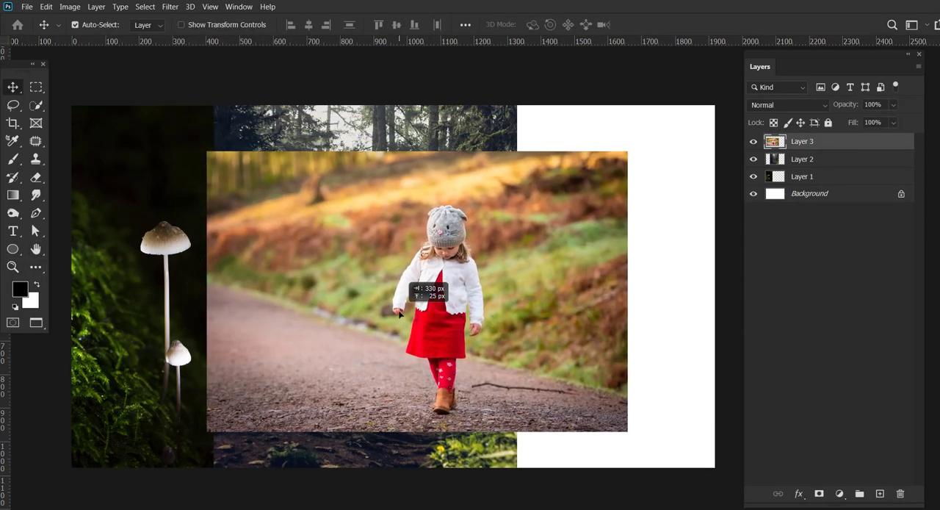
Isolate the girl with Select Subject and a layer mask on Layer 3, and hide that layer.
left_click(144, 6)
left_click(151, 143)
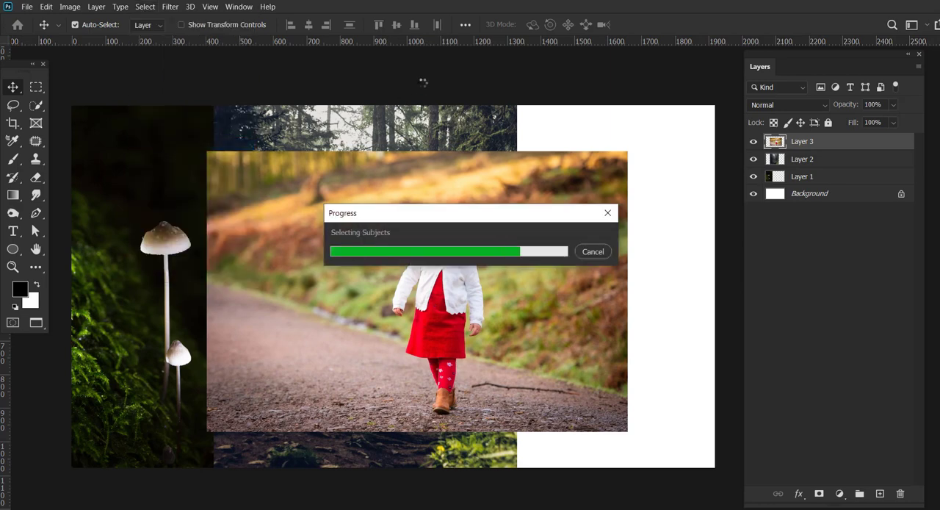
left_click(820, 493)
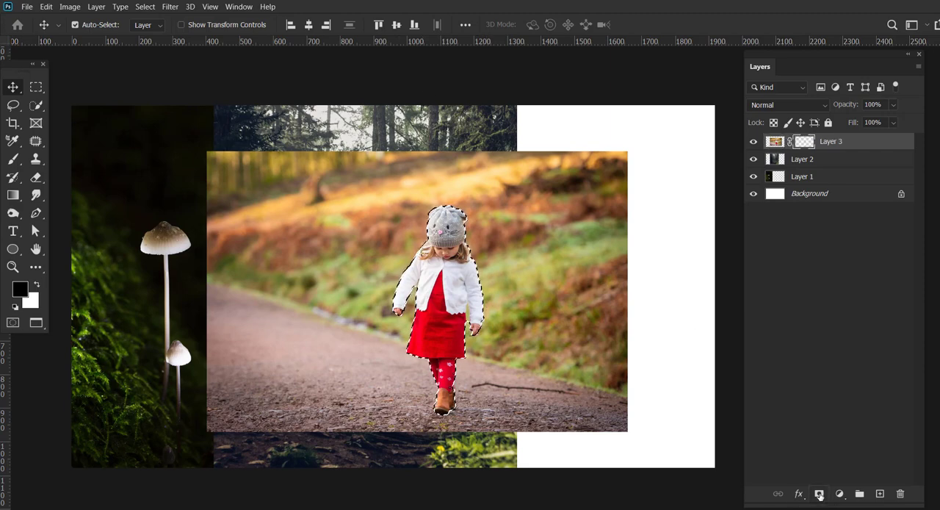
left_click_drag(454, 314, 422, 327)
left_click(753, 141)
Shift the forest layer to the right and move it below the mushroom layer in the stack.
left_click(802, 159)
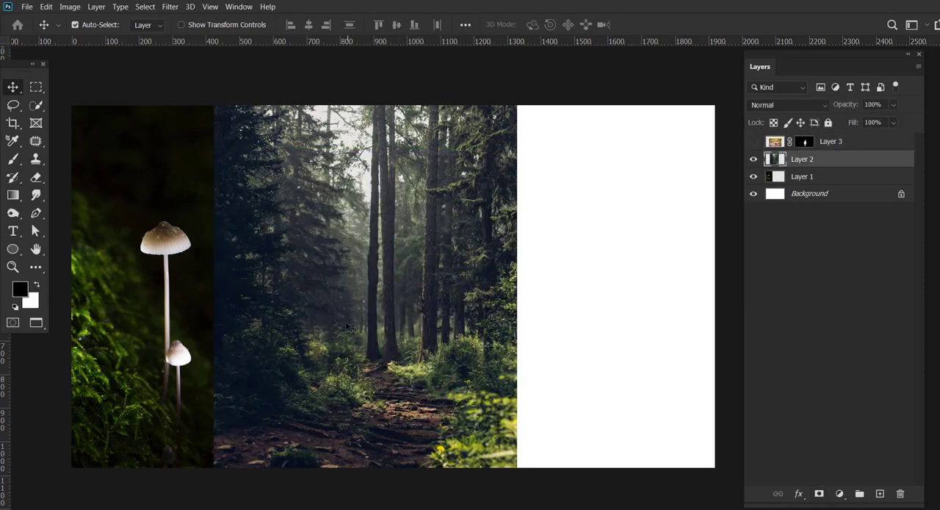
left_click_drag(308, 279, 374, 268)
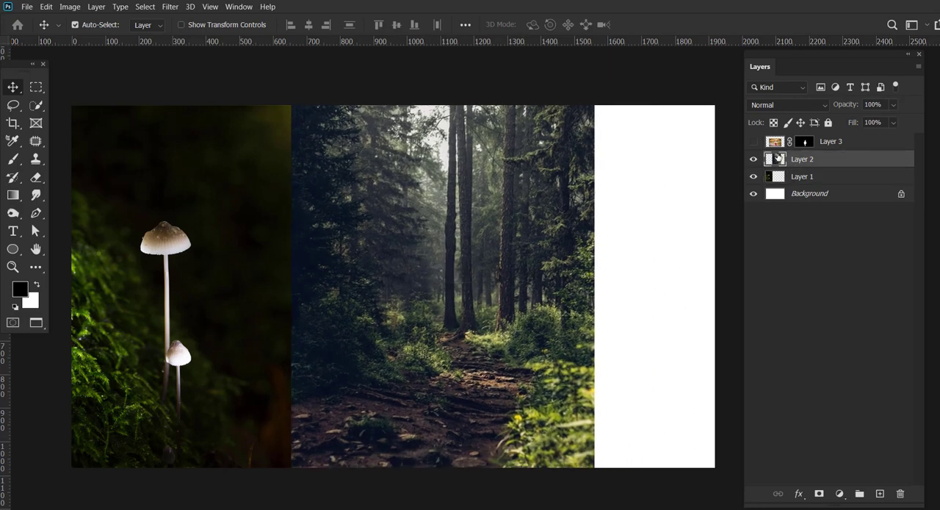
key("ctrl+bracketleft")
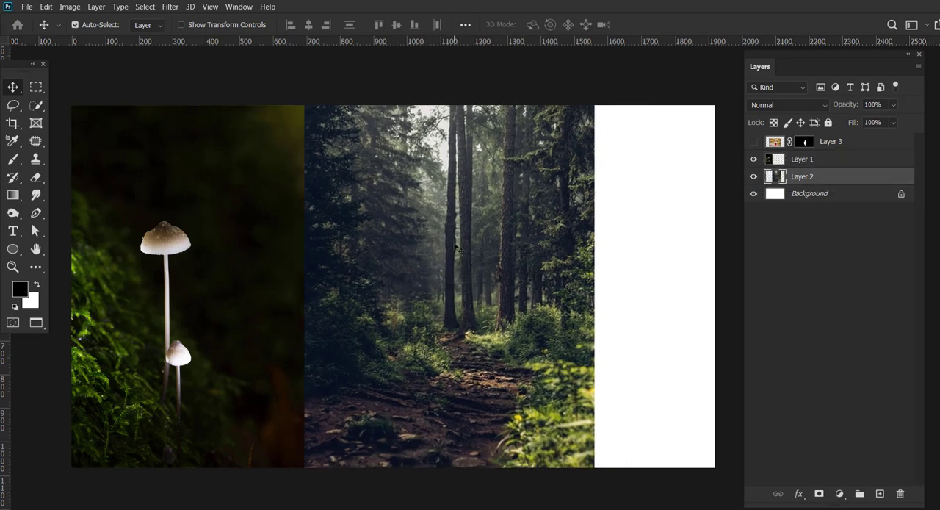
Darken the forest layer with Brightness/Contrast, setting brightness to -115 and raising contrast slightly.
left_click(69, 6)
mouse_move(104, 37)
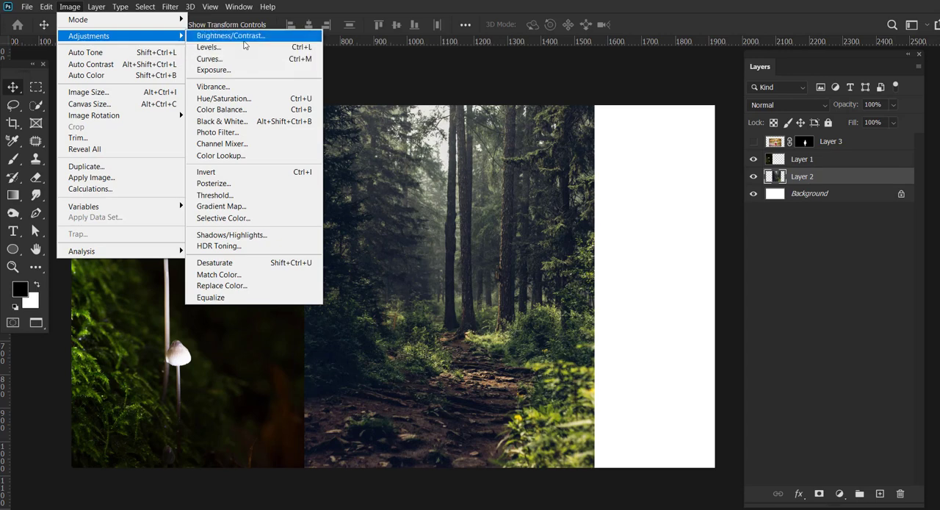
left_click(229, 34)
left_click_drag(600, 346, 571, 349)
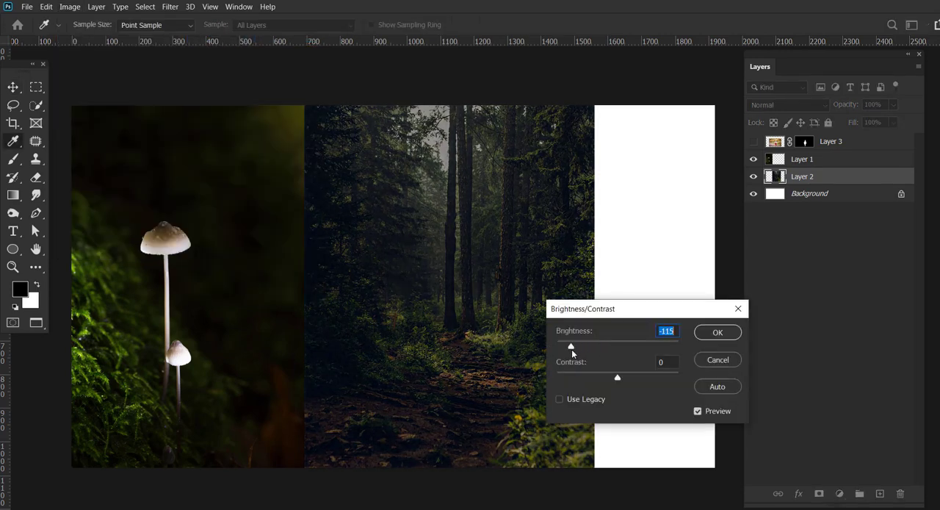
left_click_drag(618, 378, 620, 377)
left_click(717, 332)
Move the mushroom photo to the canvas's right side and scale the forest layer to 147.51%, aligned with the right edge.
key("v")
left_click_drag(249, 322, 691, 357)
left_click_drag(388, 295, 363, 293)
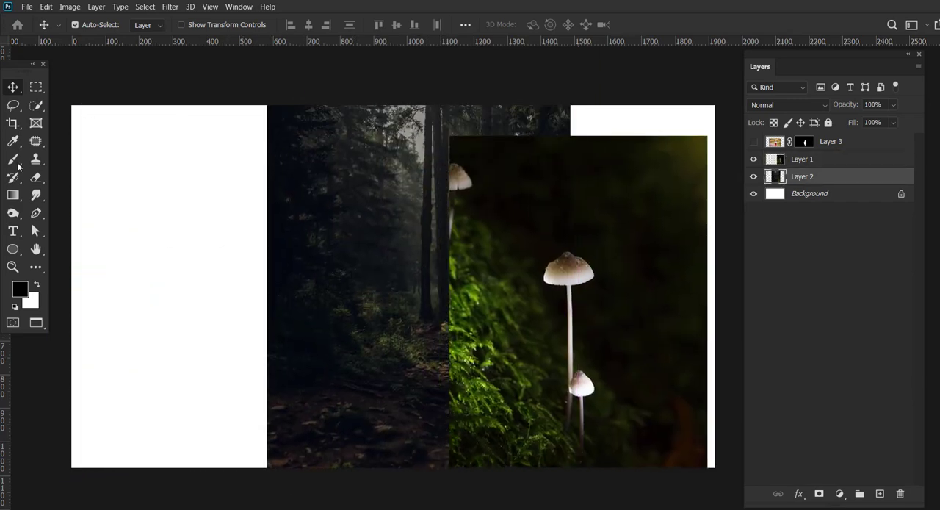
key("ctrl+t")
left_click_drag(267, 250, 164, 270)
left_click_drag(580, 271, 594, 271)
left_click_drag(371, 326, 490, 330)
left_click_drag(282, 284, 266, 284)
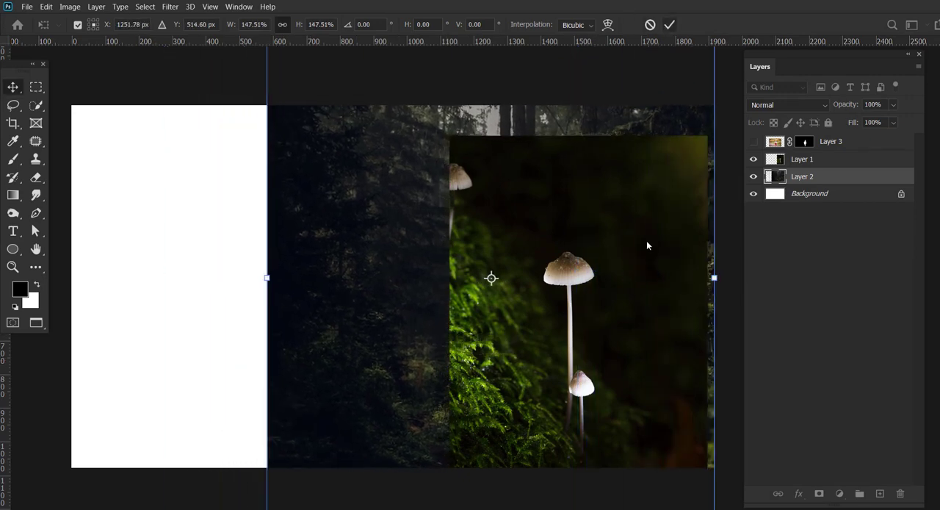
key("Return")
Move the mushroom photo to the lower-left corner and enlarge the forest layer to 106.64%, flush with the canvas's right edge.
left_click_drag(588, 368, 97, 507)
mouse_move(549, 334)
left_mouse_down()
mouse_move(526, 343)
mouse_move(545, 342)
left_mouse_up()
left_click_drag(267, 287, 237, 286)
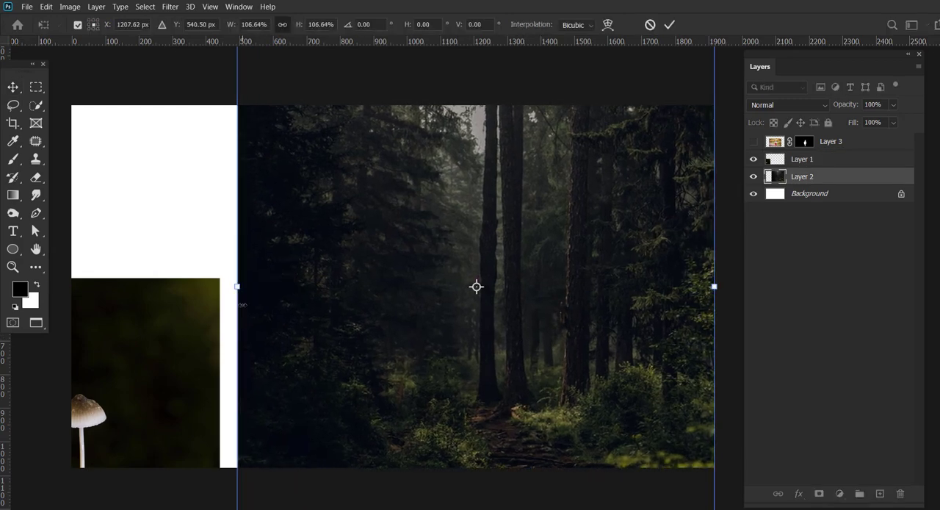
left_click(670, 25)
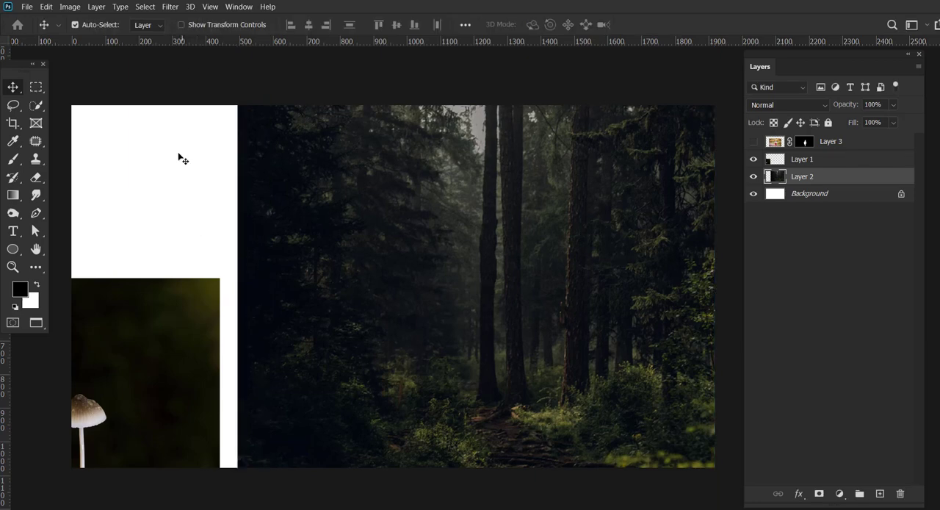
Place the mushroom photo along the left edge and enlarge the forest layer to 134.74% so it spans the canvas width.
left_click_drag(185, 401, 265, 216)
left_click_drag(425, 350, 253, 274)
left_click(181, 25)
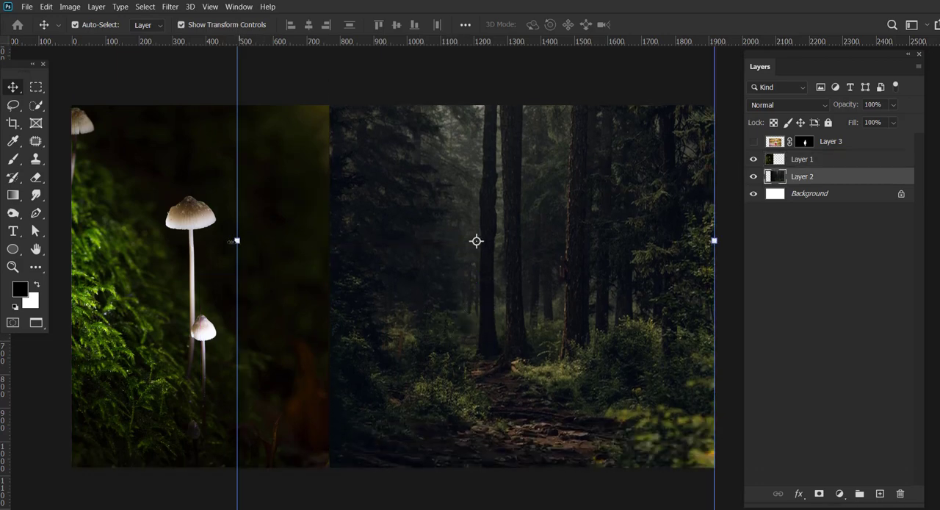
left_click_drag(235, 241, 172, 239)
left_click_drag(444, 360, 432, 330)
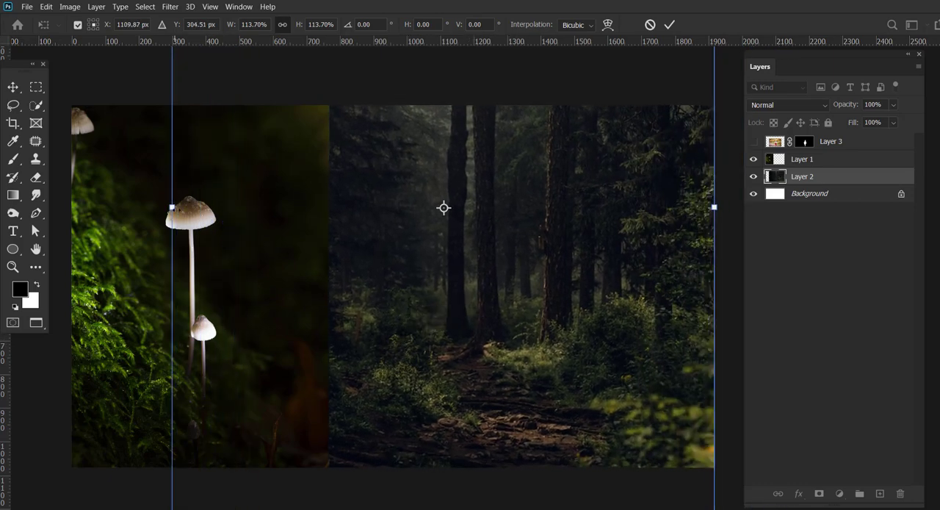
left_click_drag(172, 207, 74, 236)
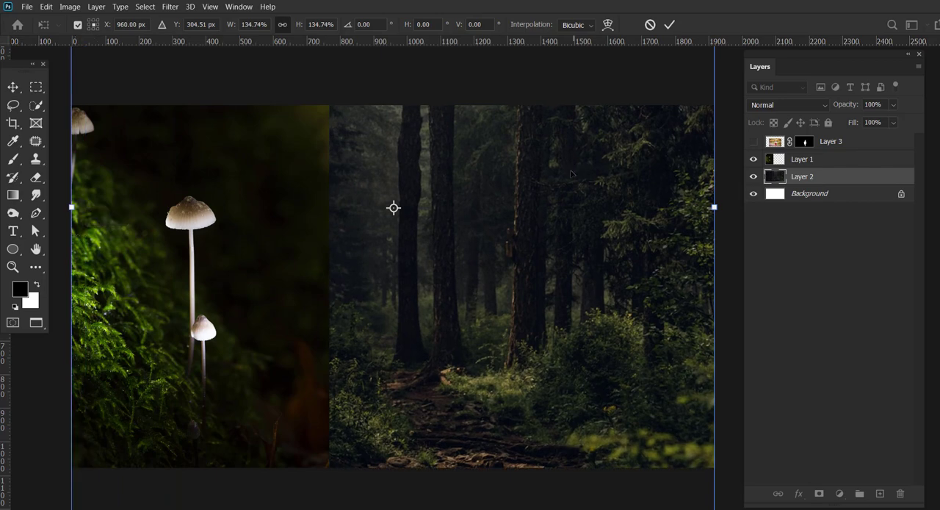
left_click(670, 25)
Scale the mushroom layer to 84.25% and position it in the canvas's lower-left corner.
left_click_drag(269, 254, 269, 269)
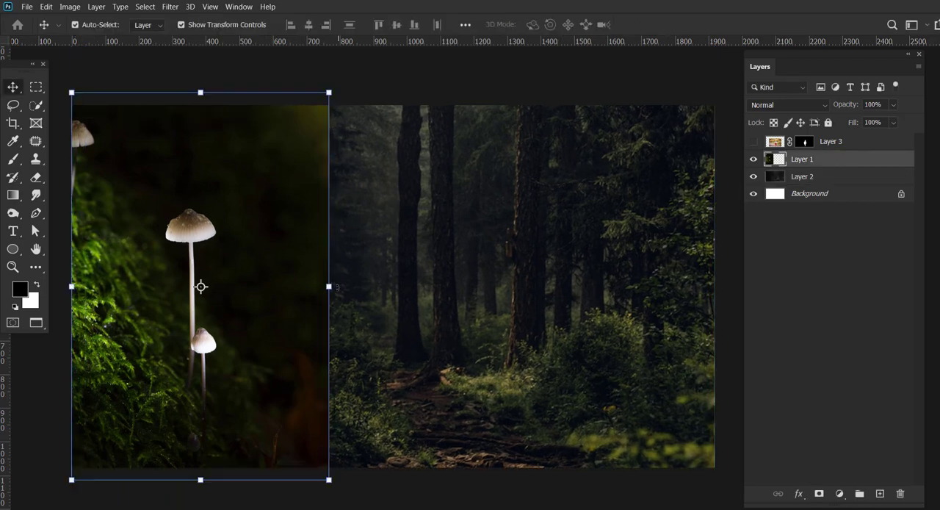
left_click_drag(330, 289, 272, 297)
left_click_drag(230, 312, 231, 360)
left_click_drag(277, 219, 295, 241)
left_click_drag(228, 326, 226, 312)
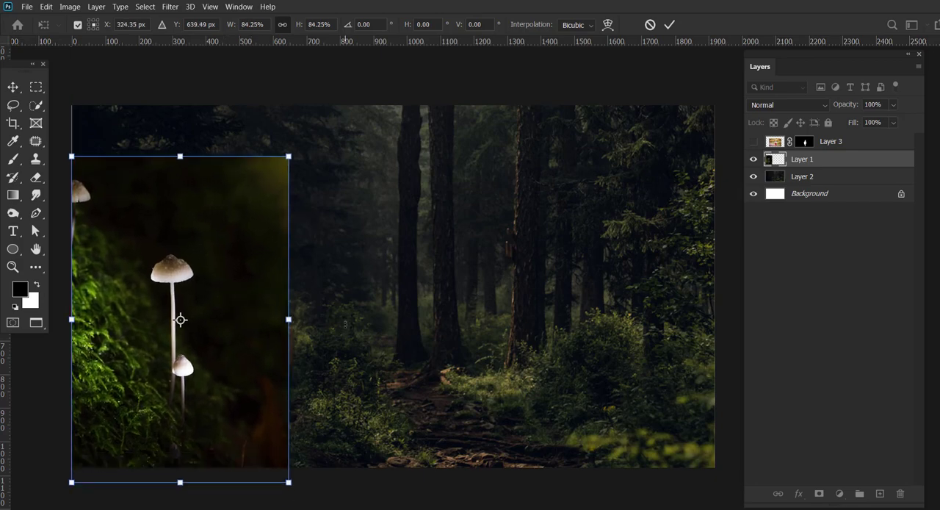
left_click(670, 25)
Select the forest layer and turn off the transform controls.
left_click(635, 184)
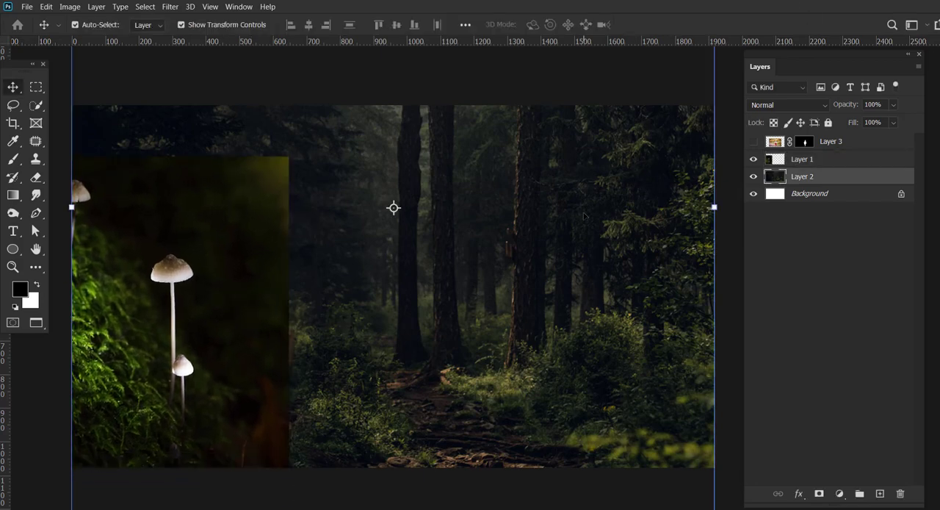
left_click(753, 178)
left_click(753, 178)
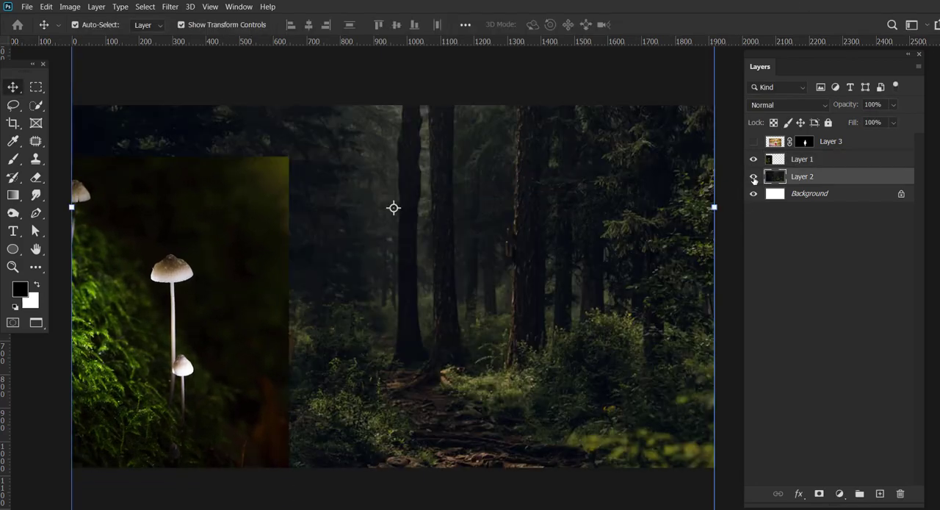
left_click(202, 27)
left_click(169, 7)
mouse_move(213, 137)
left_click(353, 184)
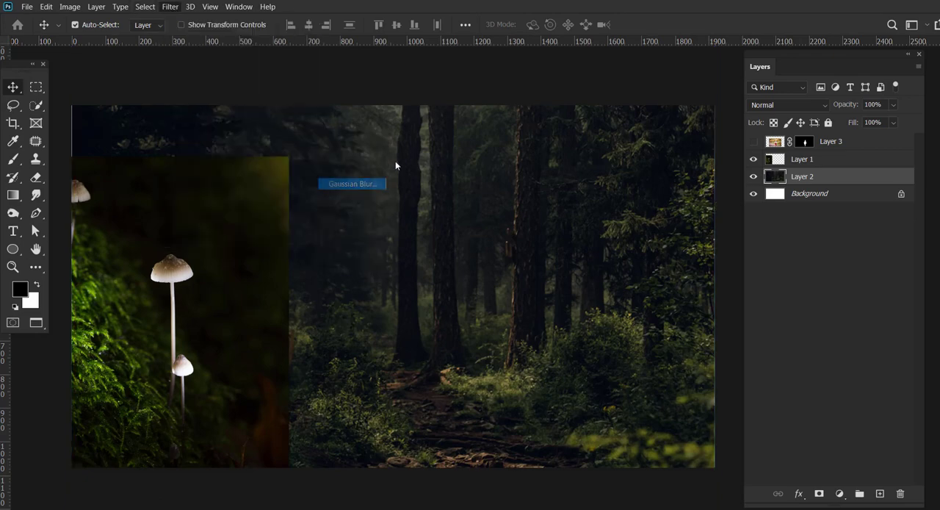
left_click(726, 282)
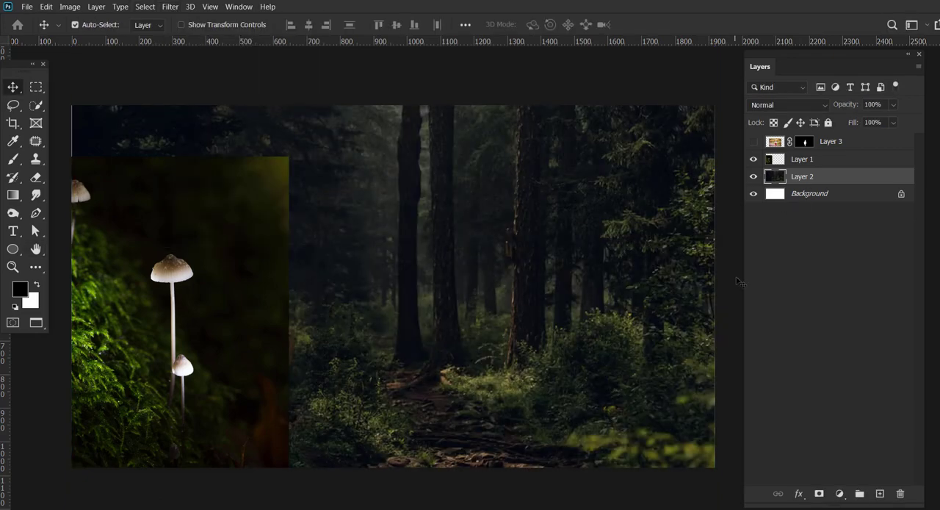
Convert the forest layer to a smart object and soften it with a moderate Gaussian Blur.
right_click(836, 177)
left_click(726, 166)
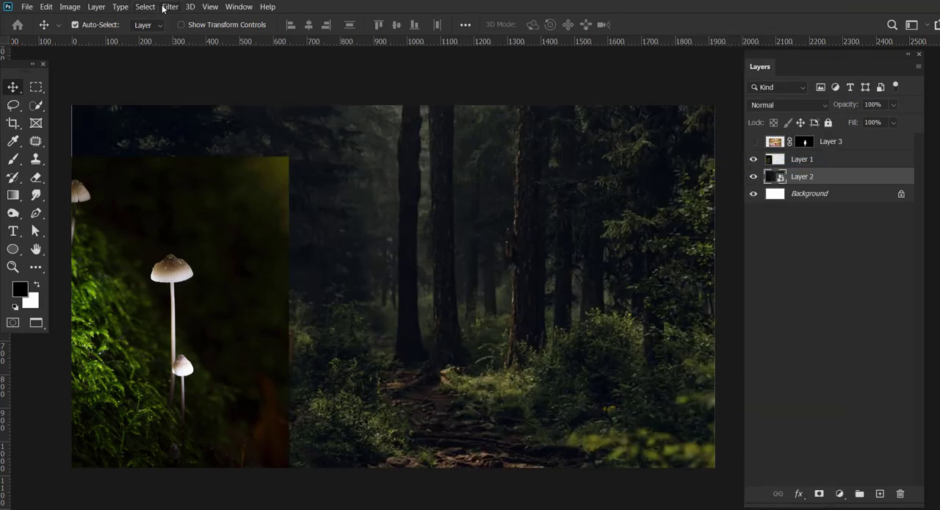
left_click(164, 8)
mouse_move(191, 139)
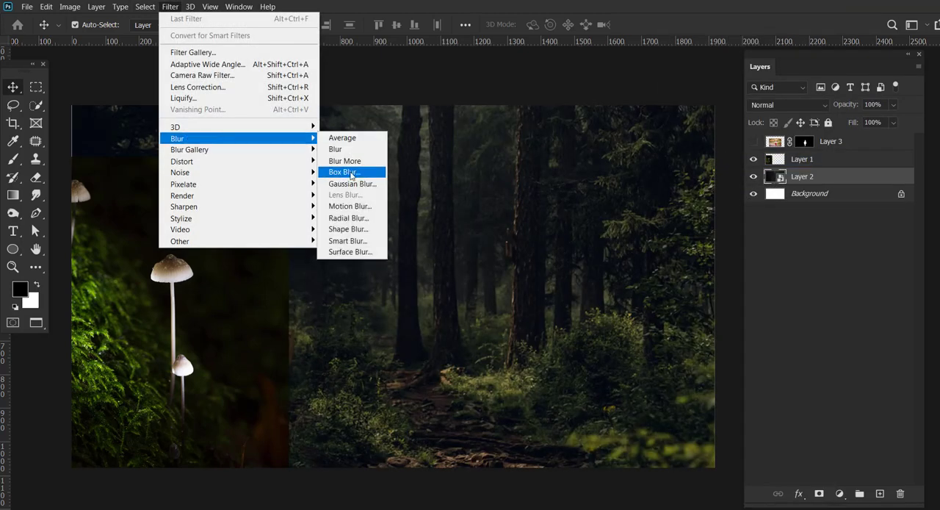
left_click(345, 177)
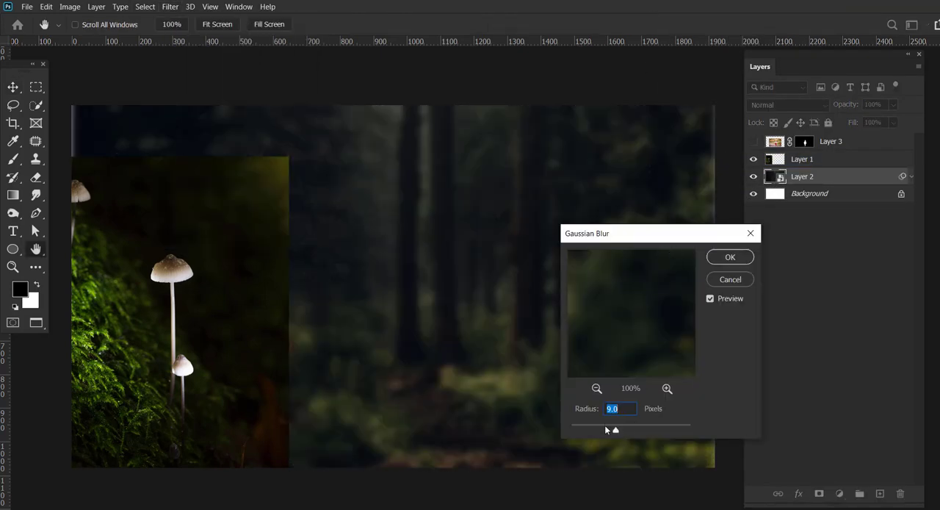
left_click_drag(607, 430, 605, 429)
left_click(721, 261)
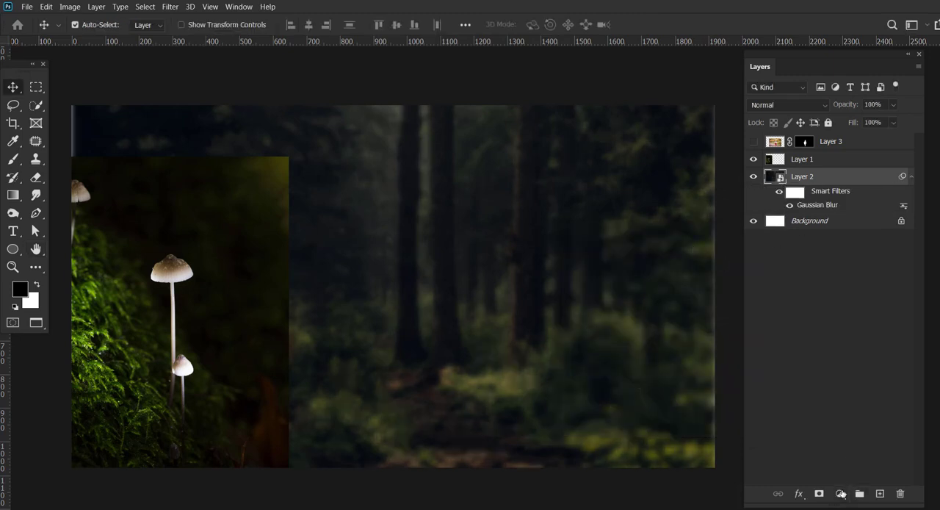
Convert the mushroom layer to a smart object and check it by toggling its visibility.
left_click(802, 159)
mouse_move(249, 345)
left_mouse_down()
mouse_move(288, 283)
mouse_move(249, 343)
left_mouse_up()
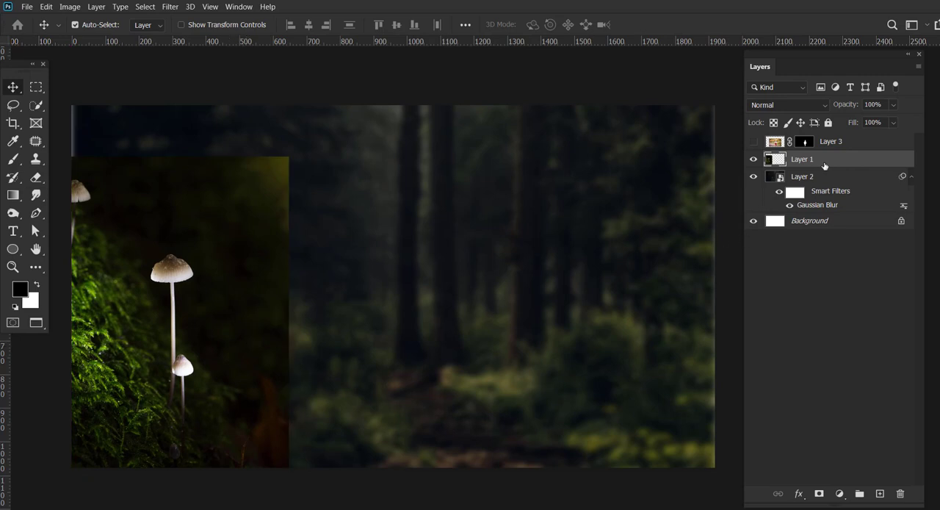
right_click(824, 166)
left_click(705, 160)
left_click(753, 159)
left_click(753, 159)
Nudge the forest layer left and enlarge it to 100.21% so it fills the canvas up to its right edge.
left_click(551, 295)
key("Left")
key("Left")
key("Left")
key("Left")
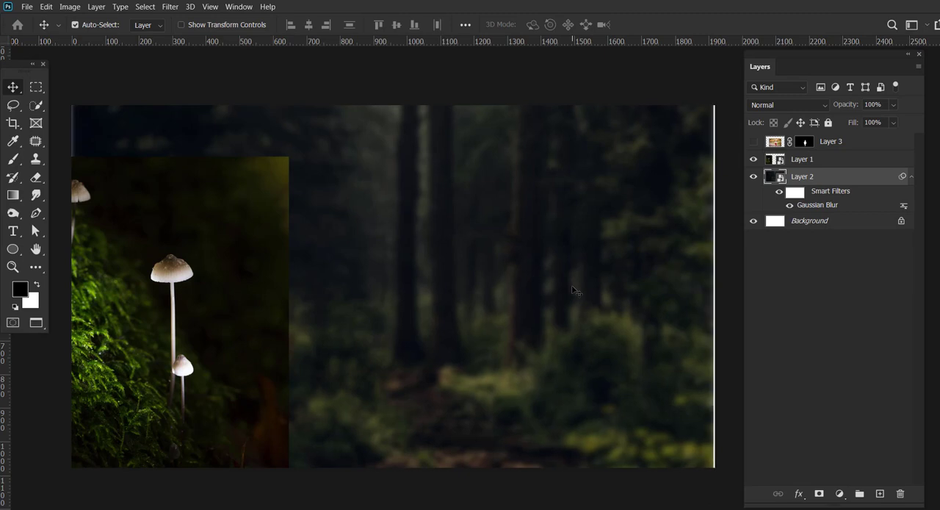
left_click(180, 24)
left_click_drag(715, 208, 717, 209)
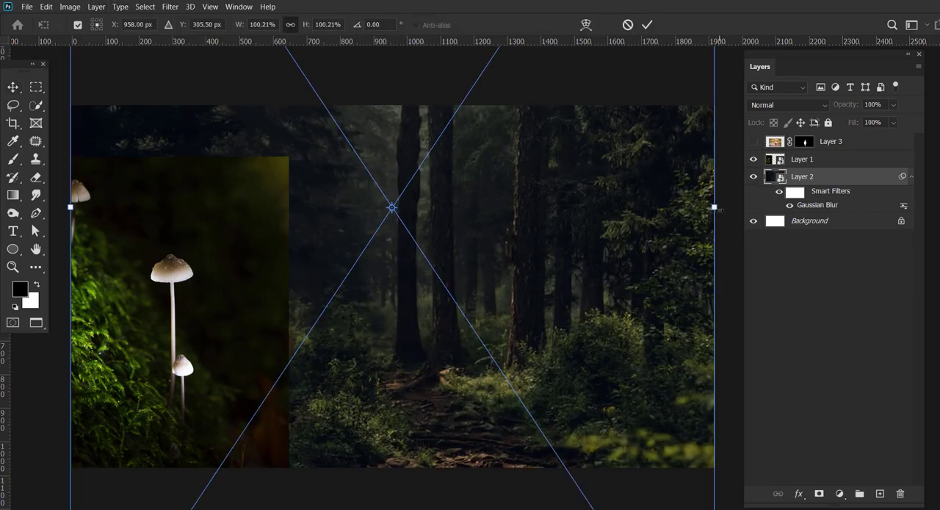
left_click(810, 253)
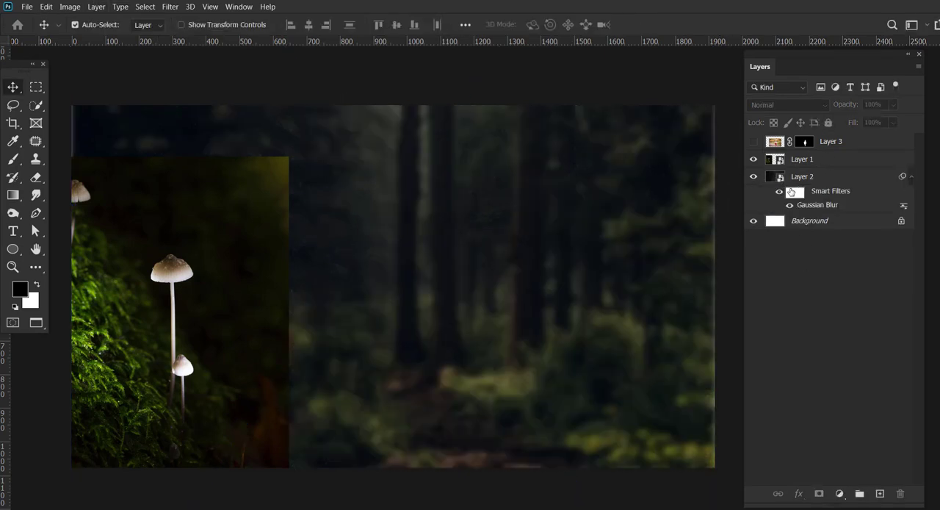
Lock the forest layer and add a layer mask to the mushroom layer.
left_click(791, 192)
left_click(114, 291)
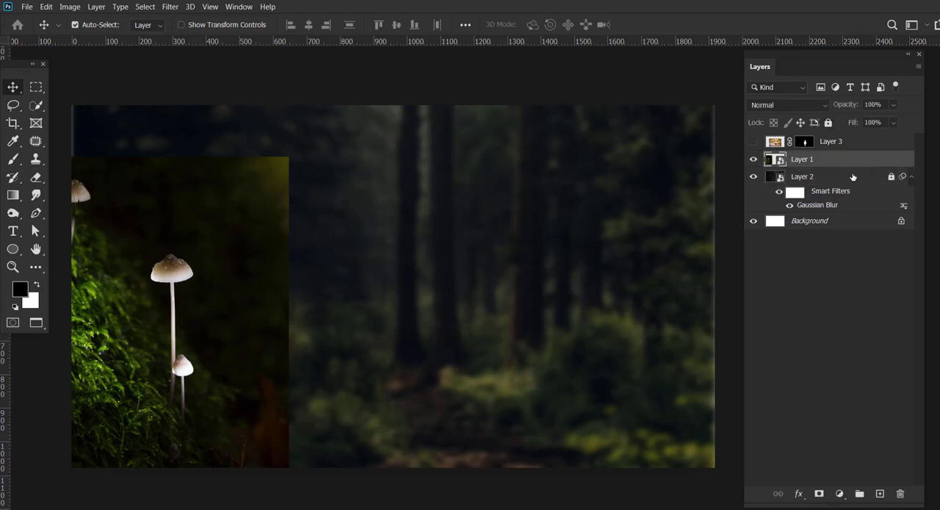
left_click(751, 161)
left_click(820, 493)
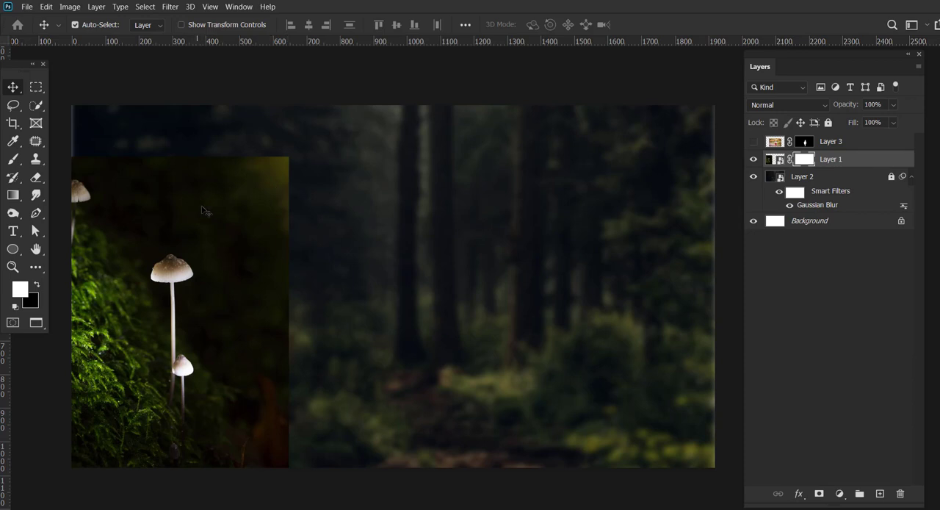
Paint black on the mushroom layer's mask with a Soft Round brush of 53 to 90 px to hide the photo's dark backdrop.
left_click(14, 160)
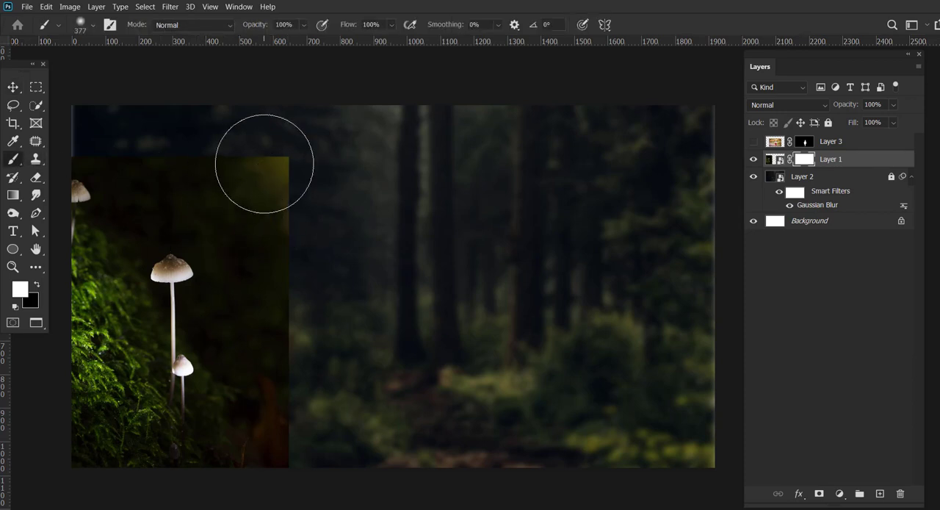
left_click(82, 27)
left_click(91, 67)
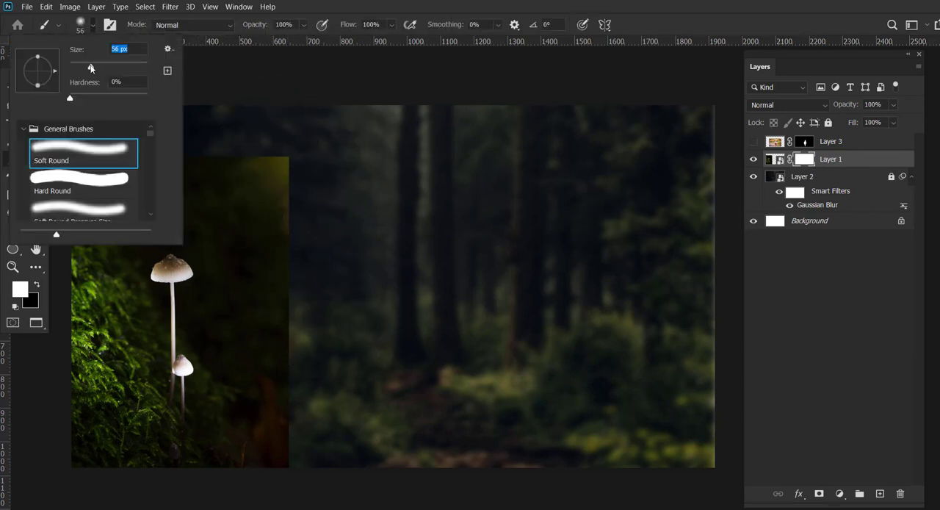
key("Return")
left_click(38, 285)
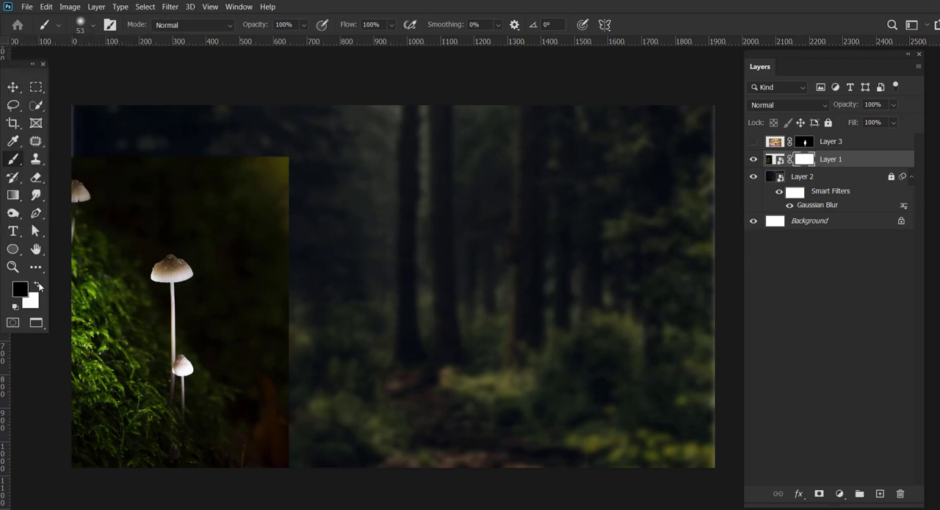
left_click_drag(283, 160, 310, 254)
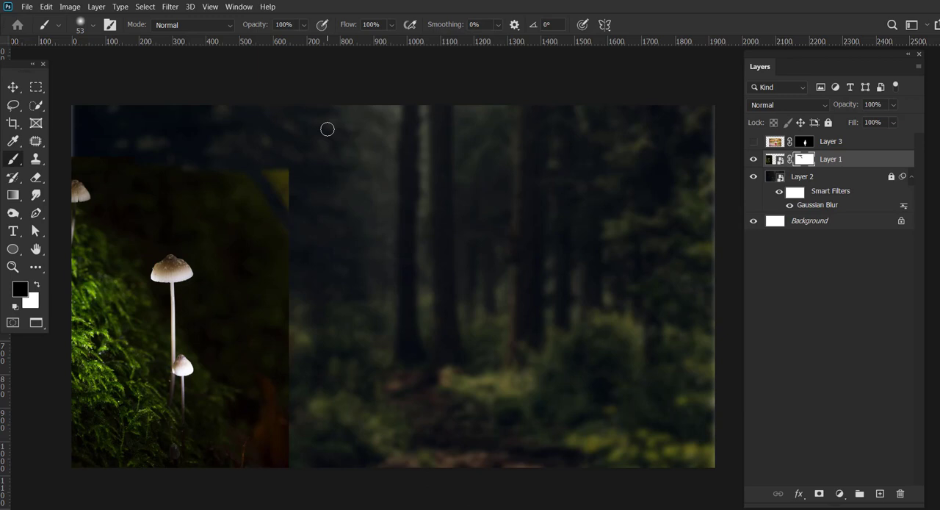
mouse_move(283, 267)
left_mouse_down()
mouse_move(278, 320)
mouse_move(293, 349)
left_mouse_up()
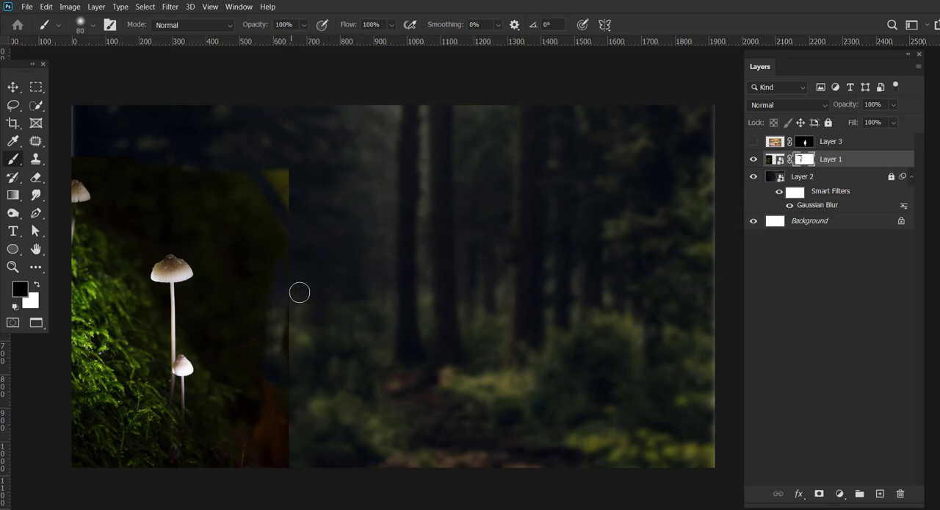
key("bracketright")
mouse_move(244, 248)
left_mouse_down()
mouse_move(253, 192)
mouse_move(286, 177)
mouse_move(288, 242)
mouse_move(249, 232)
mouse_move(297, 342)
mouse_move(267, 289)
mouse_move(255, 308)
mouse_move(300, 406)
mouse_move(269, 401)
mouse_move(281, 457)
mouse_move(235, 358)
mouse_move(211, 336)
mouse_move(229, 327)
mouse_move(271, 376)
mouse_move(197, 318)
mouse_move(212, 291)
mouse_move(221, 311)
mouse_move(207, 246)
mouse_move(172, 210)
mouse_move(220, 198)
mouse_move(167, 154)
mouse_move(85, 154)
mouse_move(110, 215)
mouse_move(161, 181)
left_mouse_up()
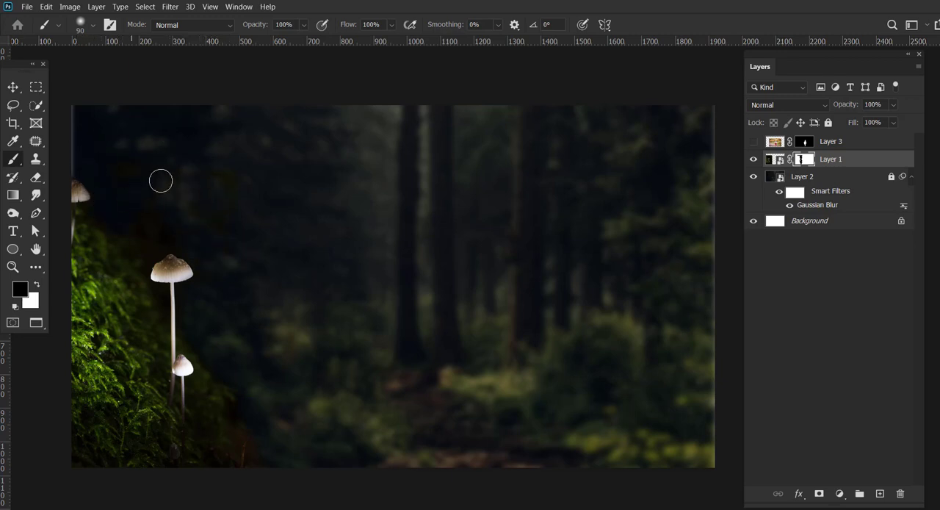
Refine the mask around the mushroom caps, stems and mossy slope with a smaller brush of about 35 px.
key("bracketleft")
key("bracketleft")
key("bracketleft")
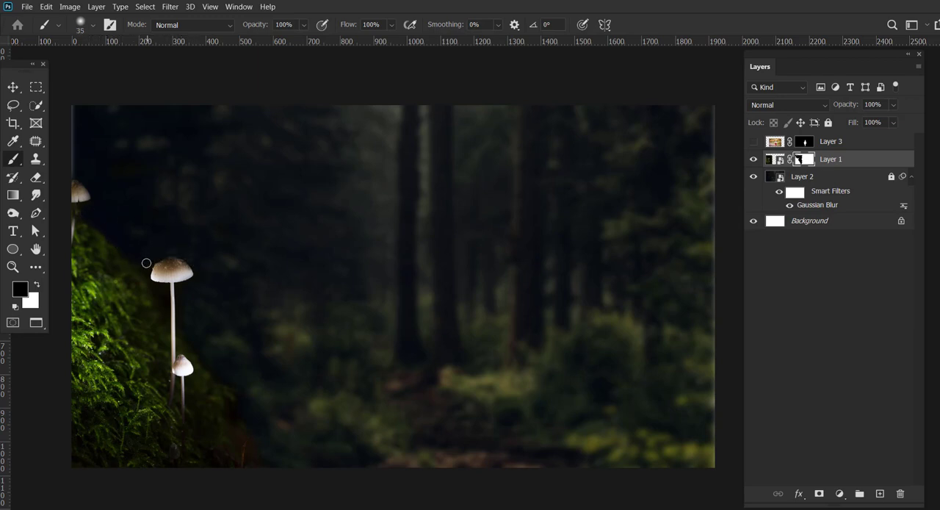
key("bracketleft")
left_click(13, 87)
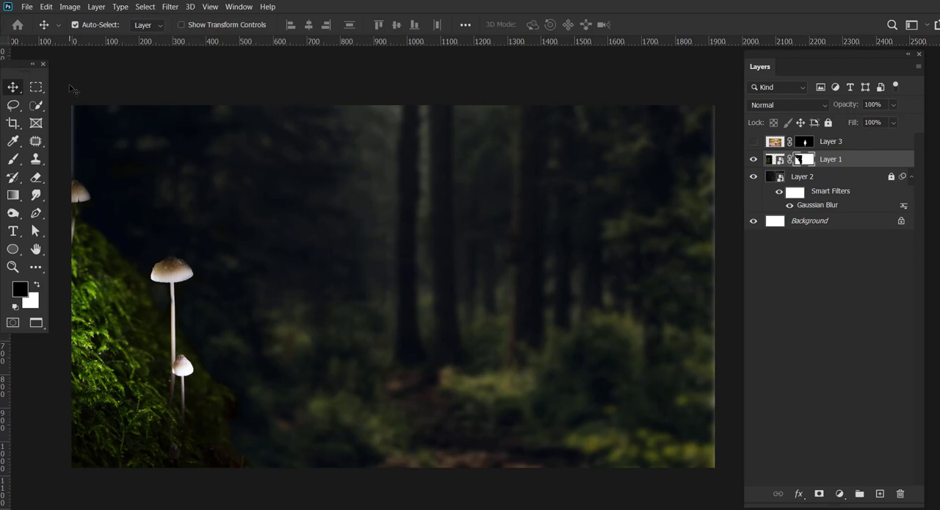
Darken the mushroom layer with a Brightness/Contrast adjustment, setting brightness to about -58.
left_click(773, 163)
left_click(47, 7)
mouse_move(70, 6)
mouse_move(81, 36)
left_click(264, 35)
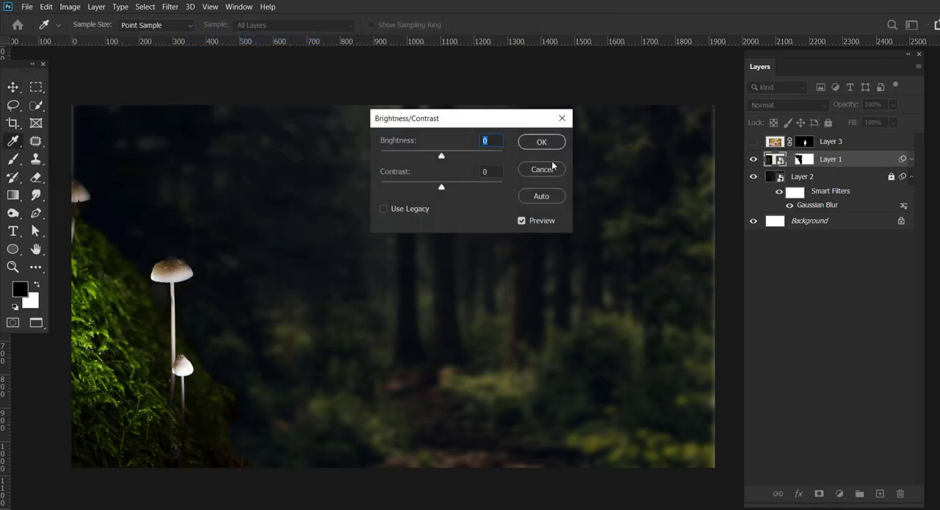
left_click_drag(441, 155, 420, 163)
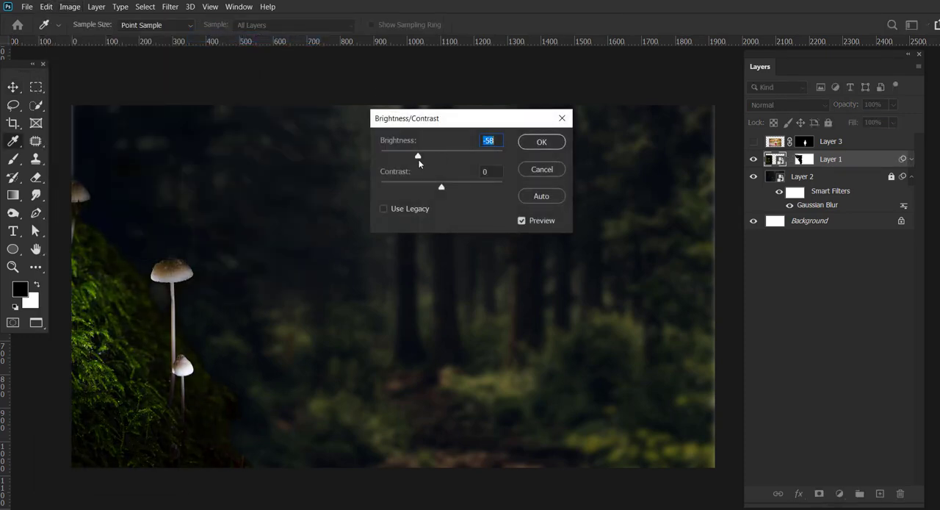
key("Return")
Fade the moss edges on the mushroom layer's mask with an 80 px black brush at 29% opacity and 52% flow.
key("b")
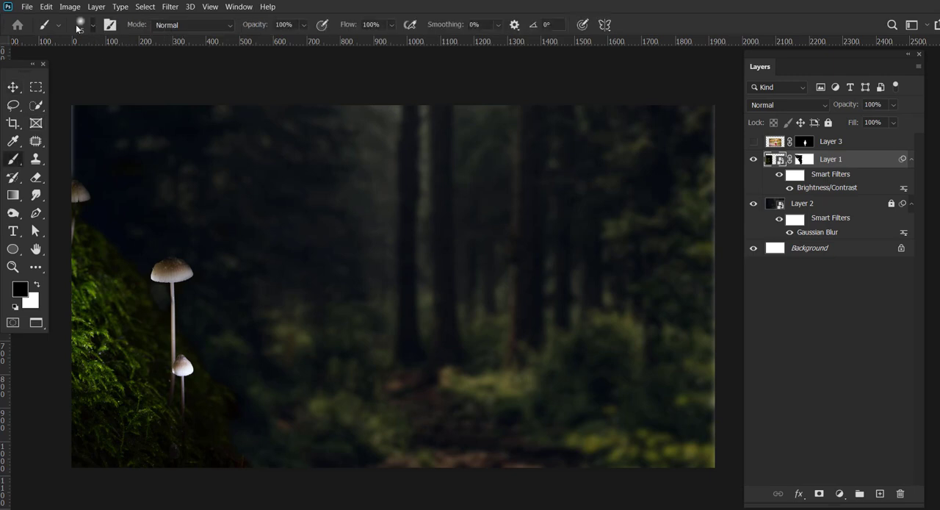
left_click(79, 24)
key("Escape")
left_click_drag(282, 43, 385, 43)
left_click(804, 160)
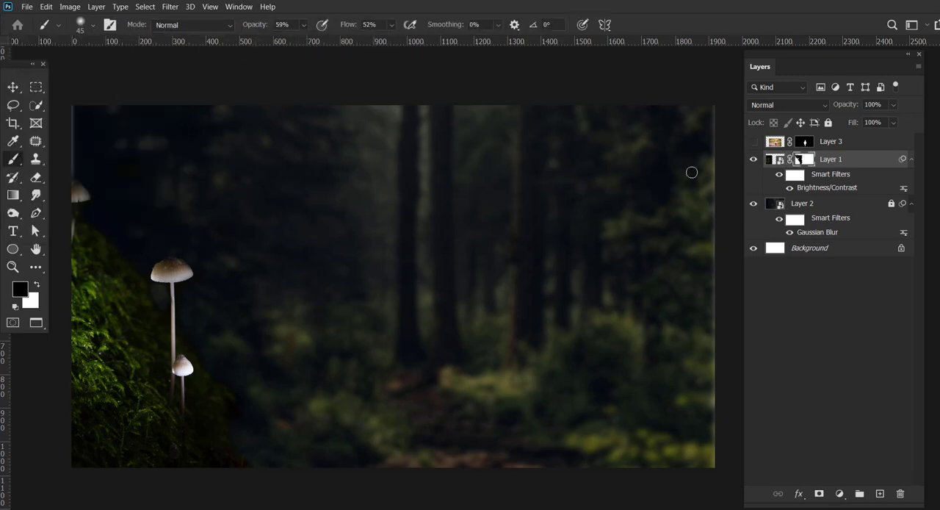
key("bracketright")
key("bracketright")
key("2")
key("9")
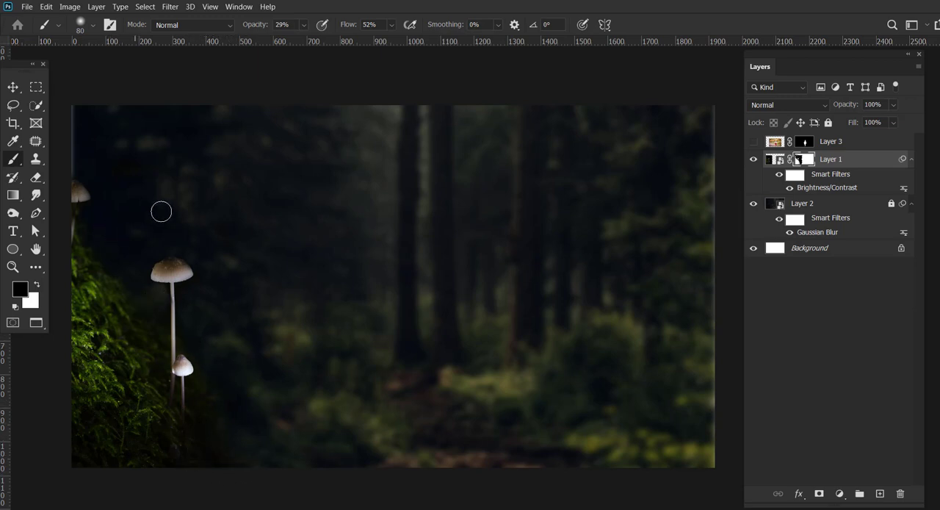
key("v")
Unlock the forest layer and add a Color Lookup adjustment layer directly above it.
left_click(802, 204)
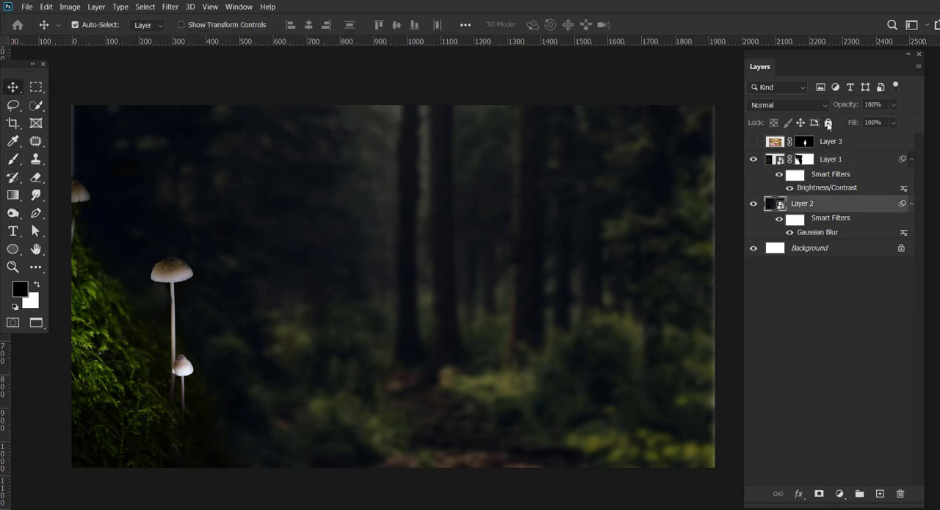
left_click(840, 494)
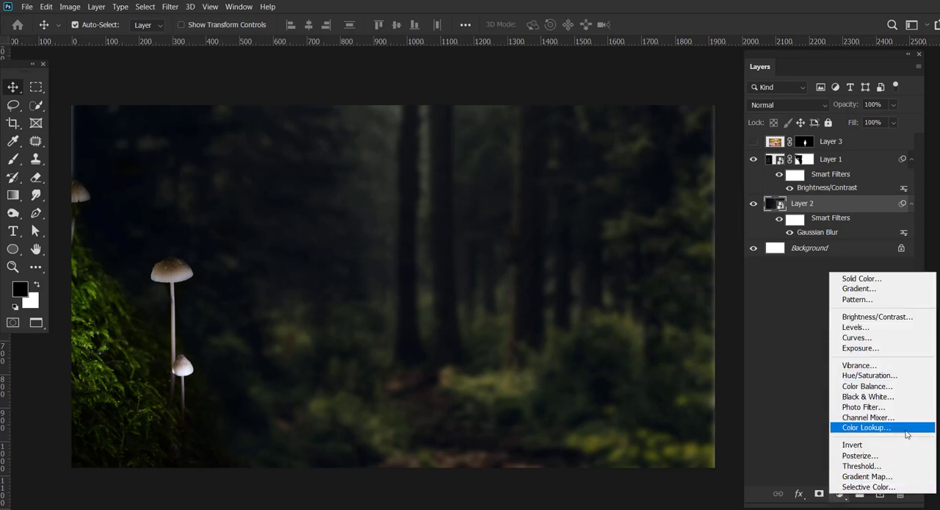
left_click(856, 426)
left_click(709, 111)
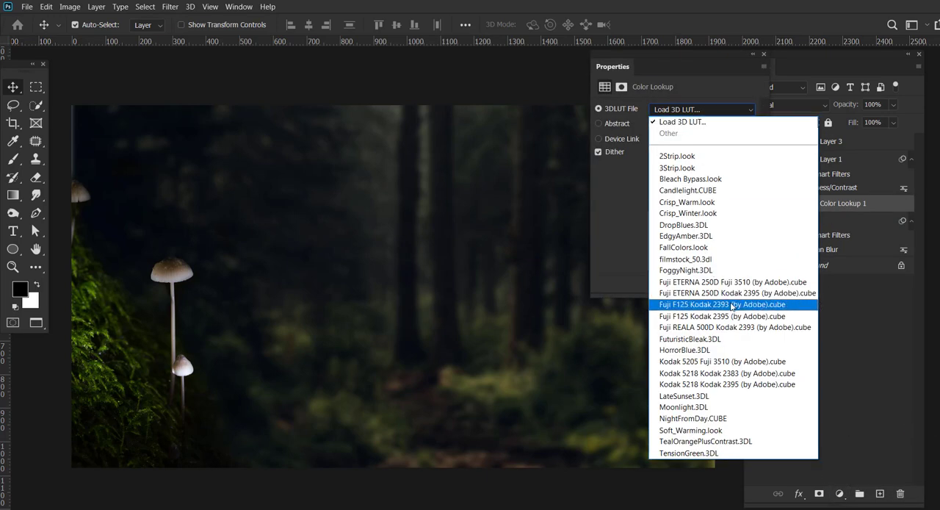
left_click(716, 212)
key("ctrl+z")
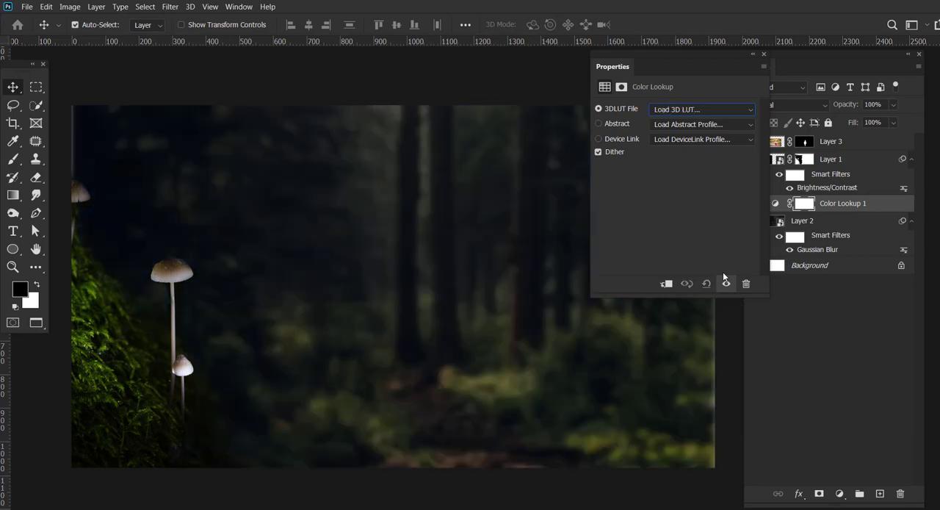
left_click(709, 111)
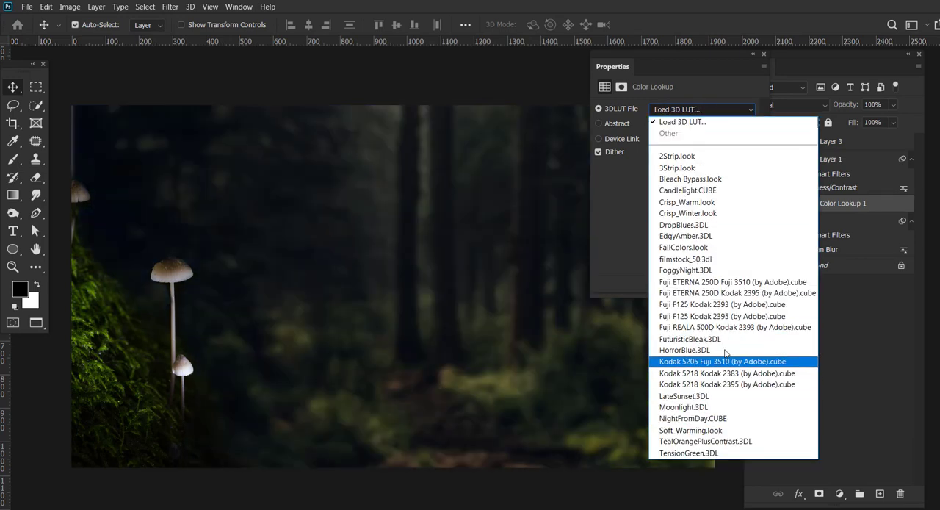
left_click(651, 186)
Apply the Moonlight.3DL lookup table to the Color Lookup adjustment over the forest.
left_click(751, 112)
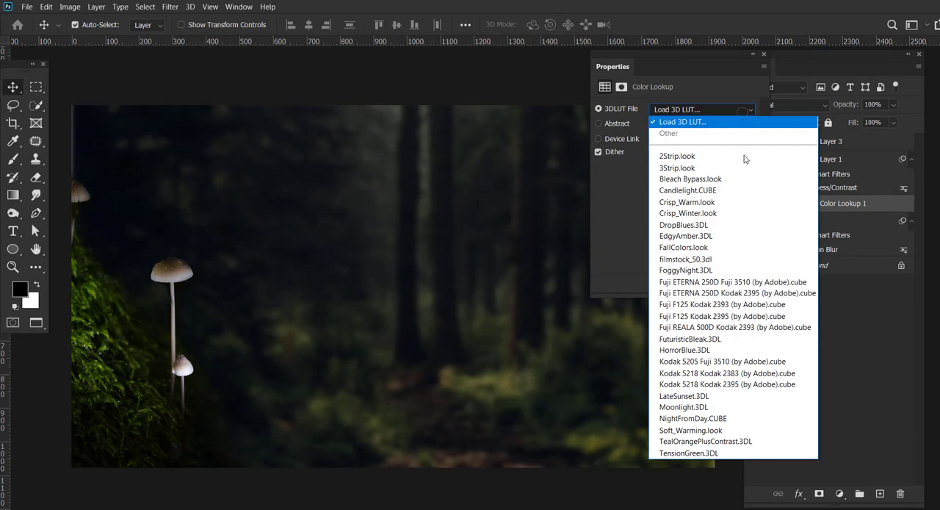
left_click(733, 410)
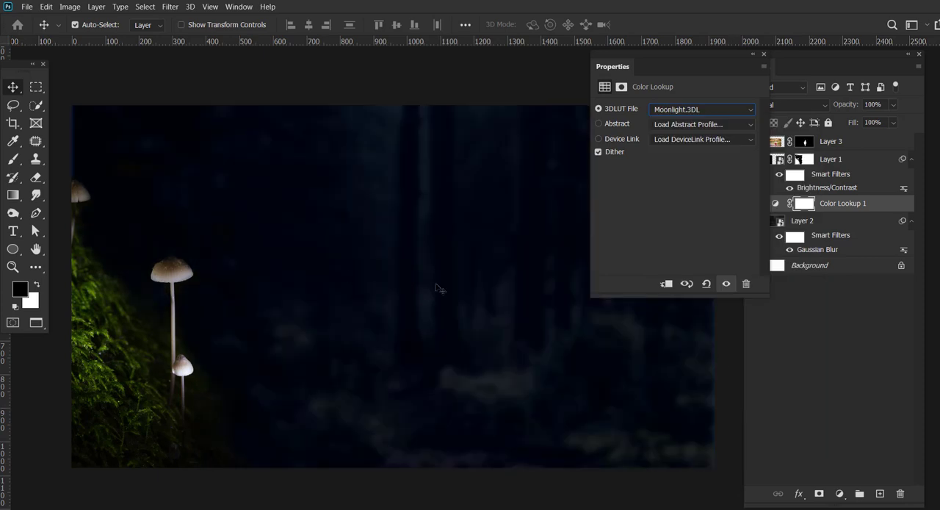
Add a Channel Mixer adjustment above the mushroom layer with the Red output at Red +64, Green +31 and Blue +54.
left_click(780, 159)
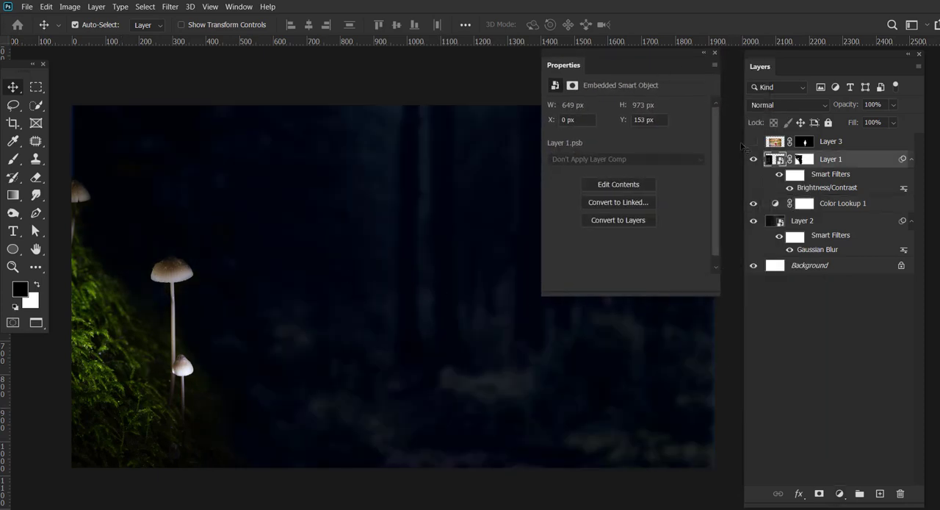
left_click(840, 494)
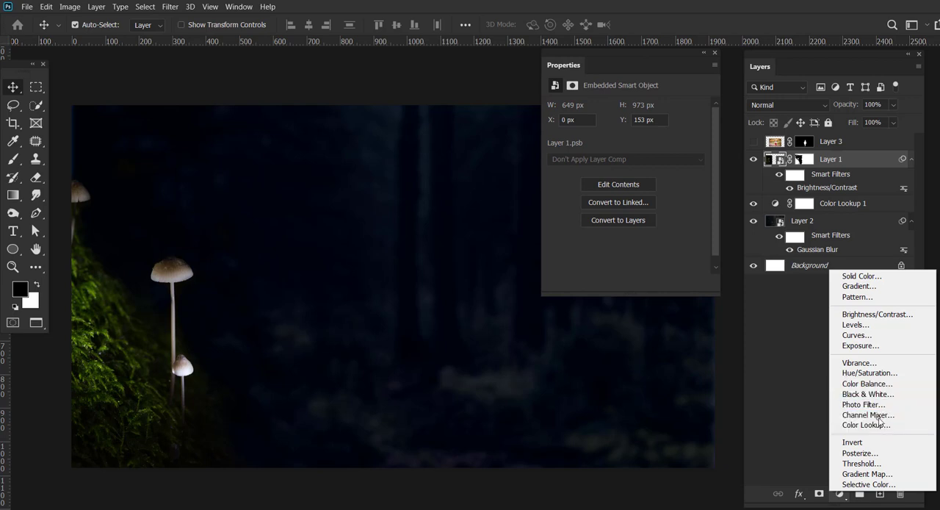
left_click(878, 415)
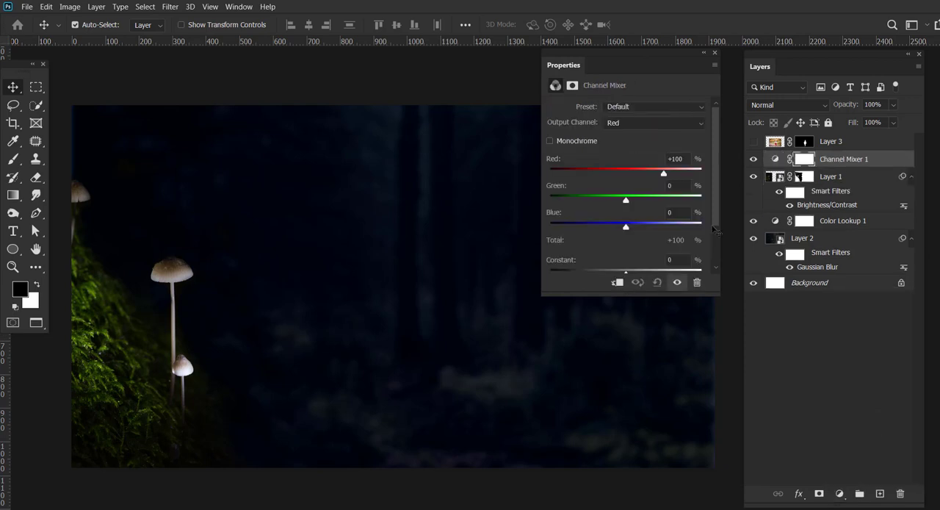
mouse_move(607, 203)
left_mouse_down()
mouse_move(584, 202)
mouse_move(629, 201)
mouse_move(600, 202)
left_mouse_up()
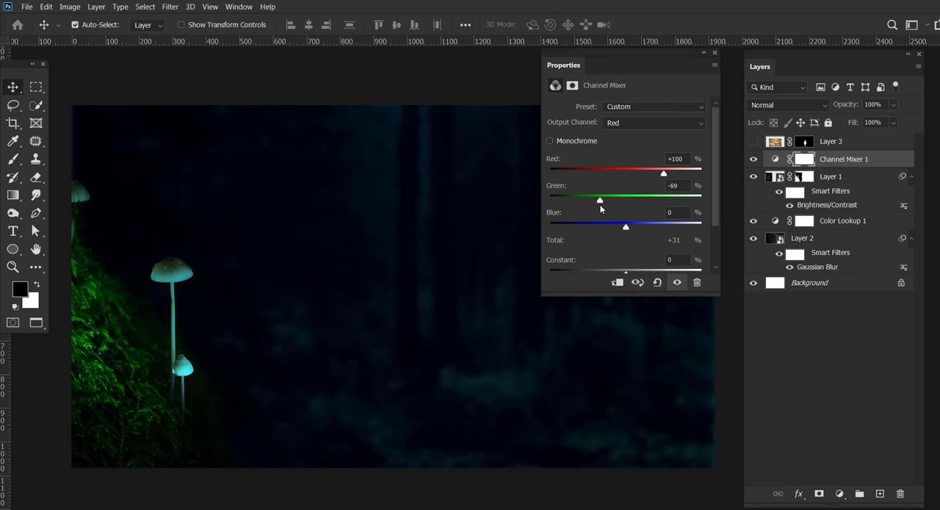
mouse_move(663, 173)
left_mouse_down()
mouse_move(682, 171)
mouse_move(667, 174)
left_mouse_up()
mouse_move(626, 226)
left_mouse_down()
mouse_move(659, 227)
mouse_move(640, 226)
left_mouse_up()
left_click_drag(600, 200, 647, 178)
left_click_drag(641, 227, 648, 229)
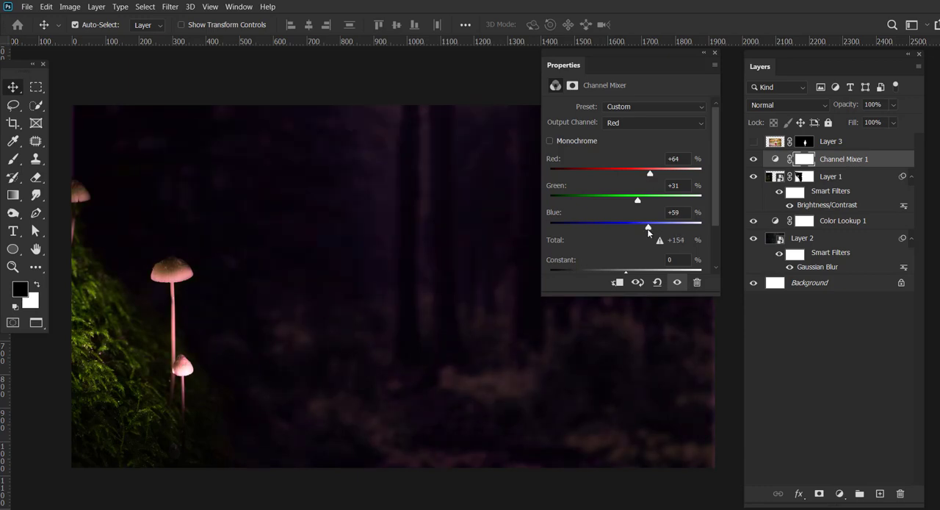
Add a Photo Filter adjustment above the Channel Mixer and choose Cooling Filter (LBB).
left_click(839, 493)
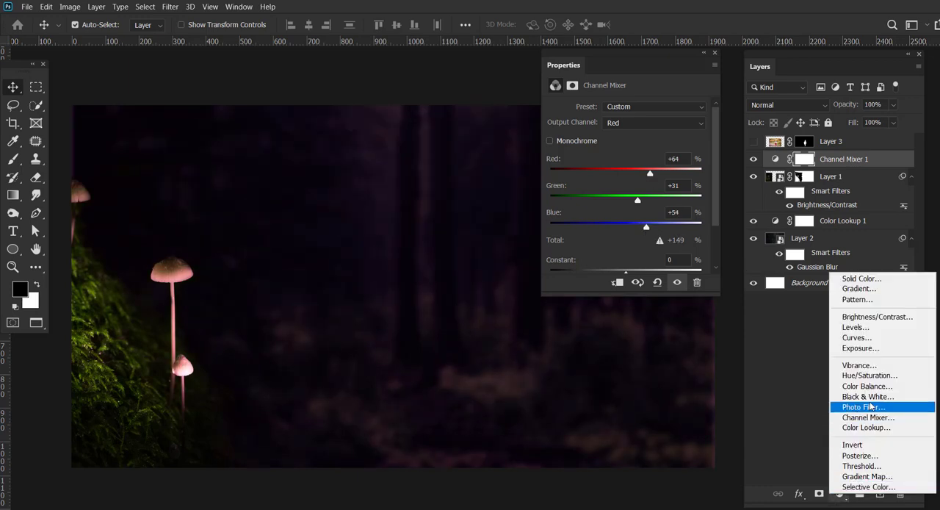
left_click(877, 409)
left_click(664, 114)
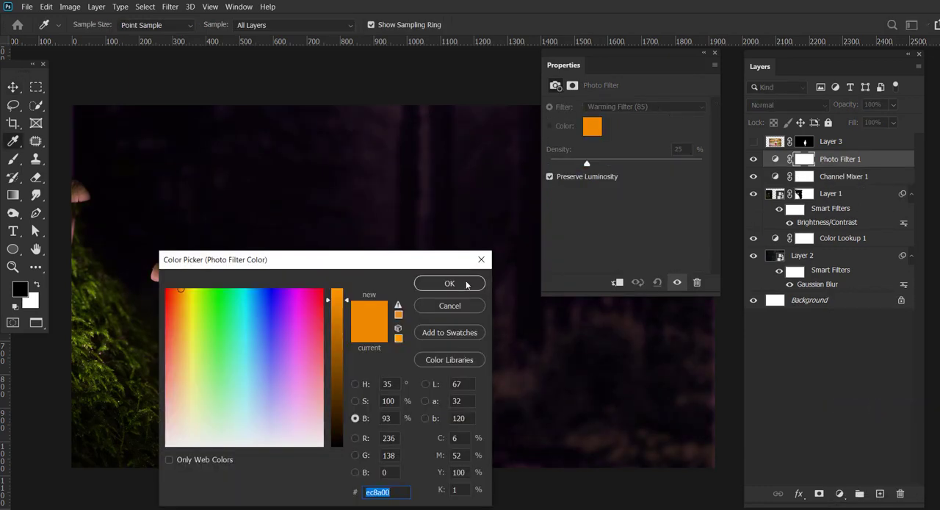
left_click(452, 308)
left_click(674, 109)
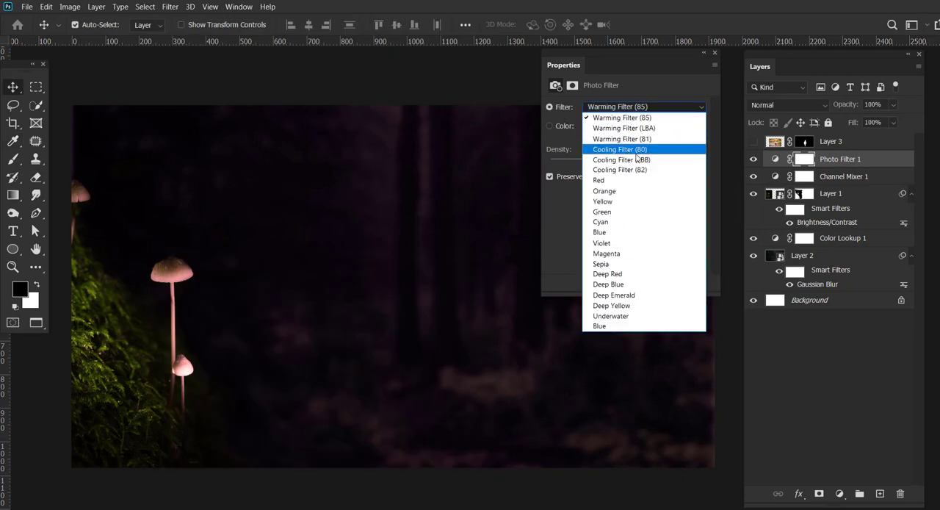
left_click(631, 160)
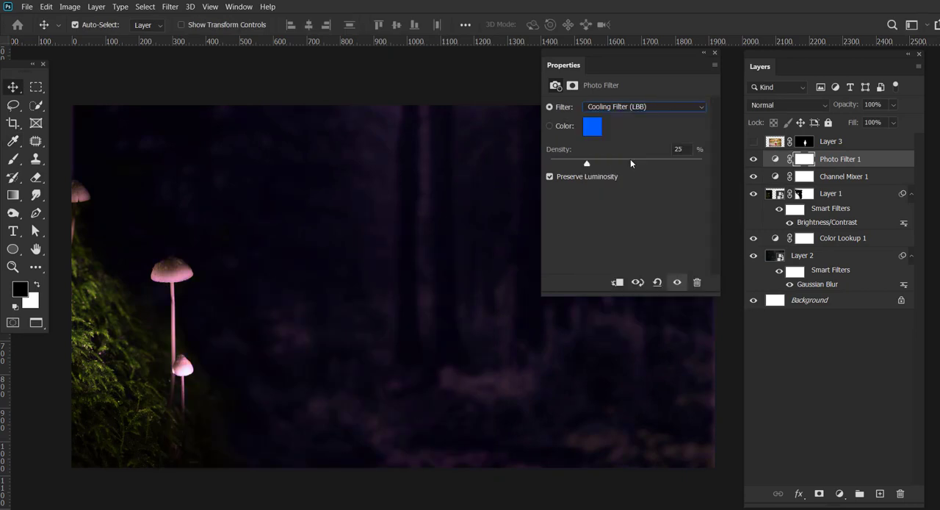
Switch the Photo Filter to its custom blue color and set the density to 15%.
left_click(562, 130)
left_click(595, 129)
left_click(423, 285)
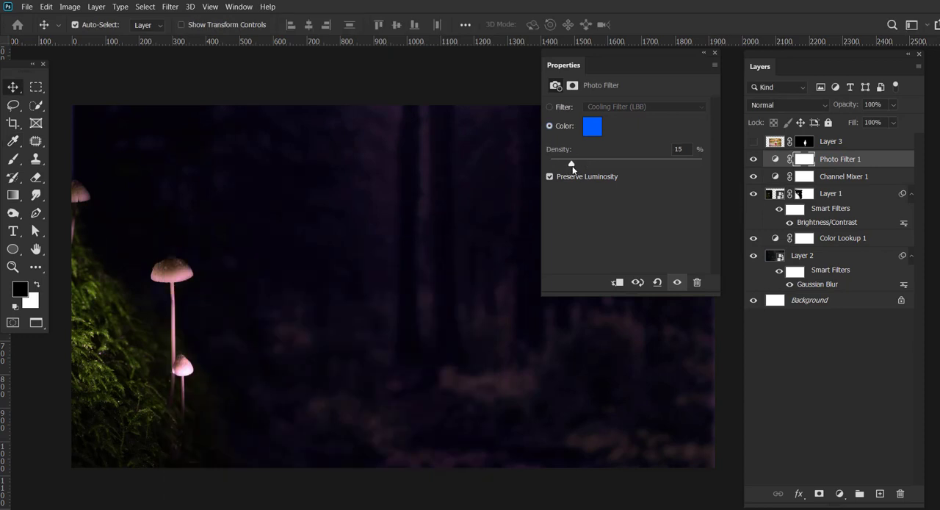
Apply Hue/Saturation to the mushroom layer with Hue +147, Saturation +46 and Lightness -11.
left_click(827, 195)
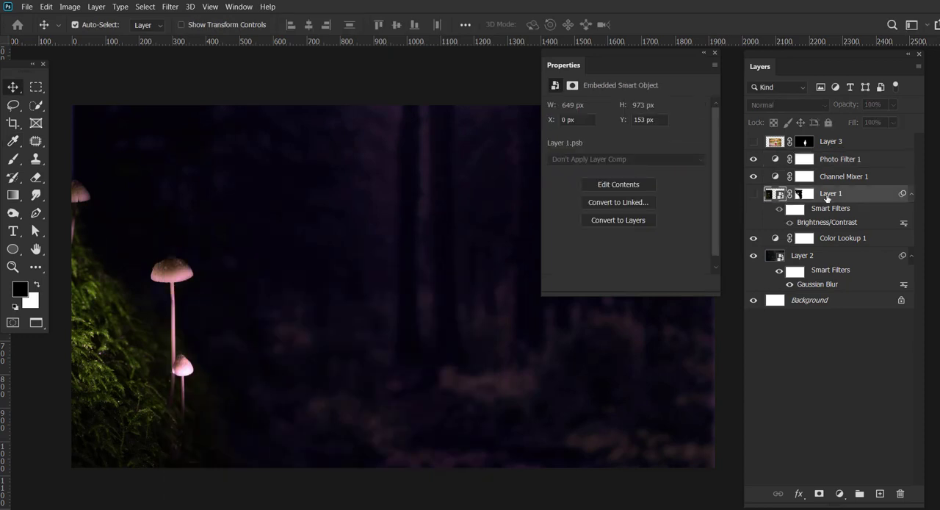
left_click(69, 9)
mouse_move(143, 33)
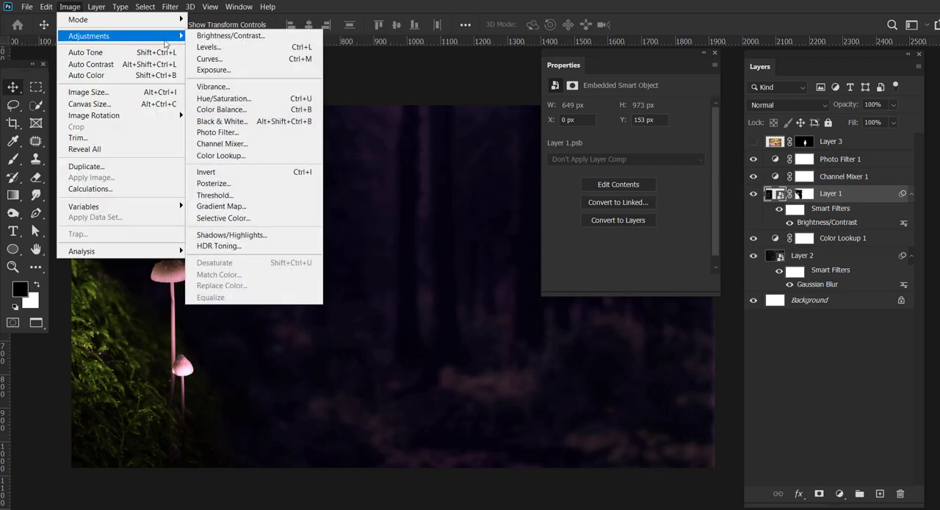
left_click(276, 96)
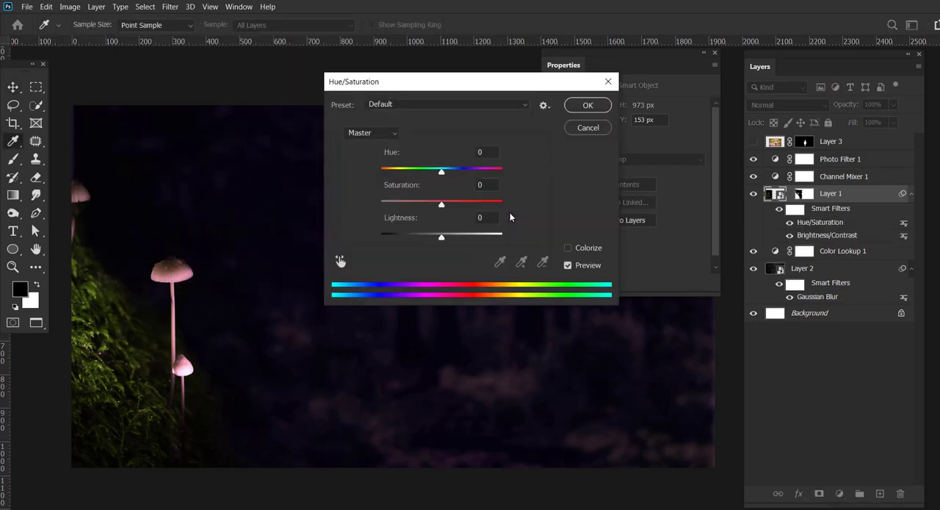
left_click_drag(441, 170, 486, 171)
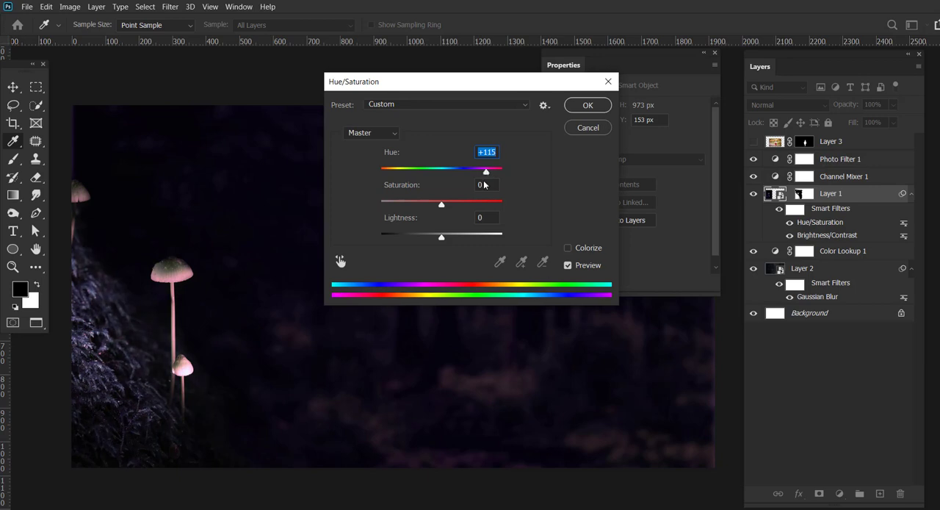
left_click_drag(441, 203, 456, 203)
left_click_drag(487, 172, 494, 171)
left_click_drag(457, 204, 469, 205)
left_click_drag(442, 237, 436, 238)
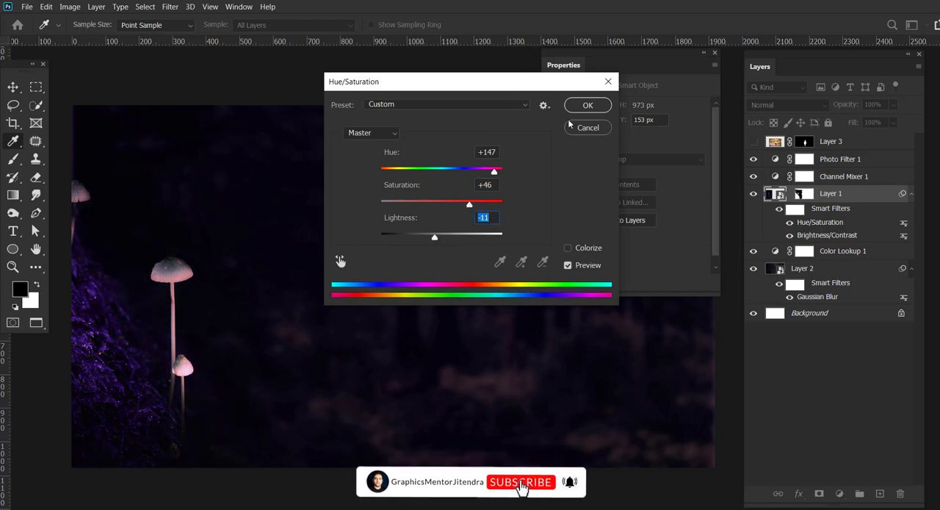
left_click(587, 105)
left_click(714, 54)
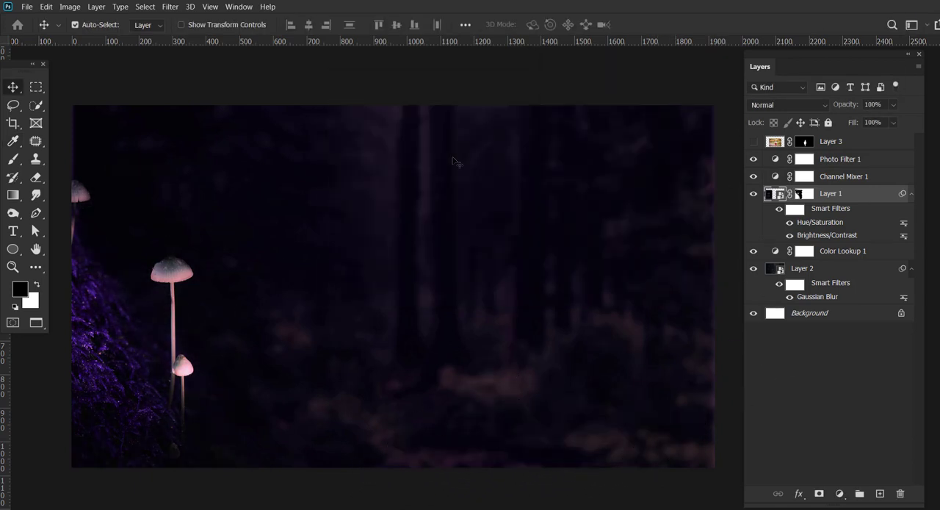
Group all layers above the Background, from Layer 3 down to Layer 2, and give the group a partial lock.
left_click_drag(301, 213, 318, 177)
key("z")
left_click_drag(179, 240, 309, 199)
left_click(857, 143)
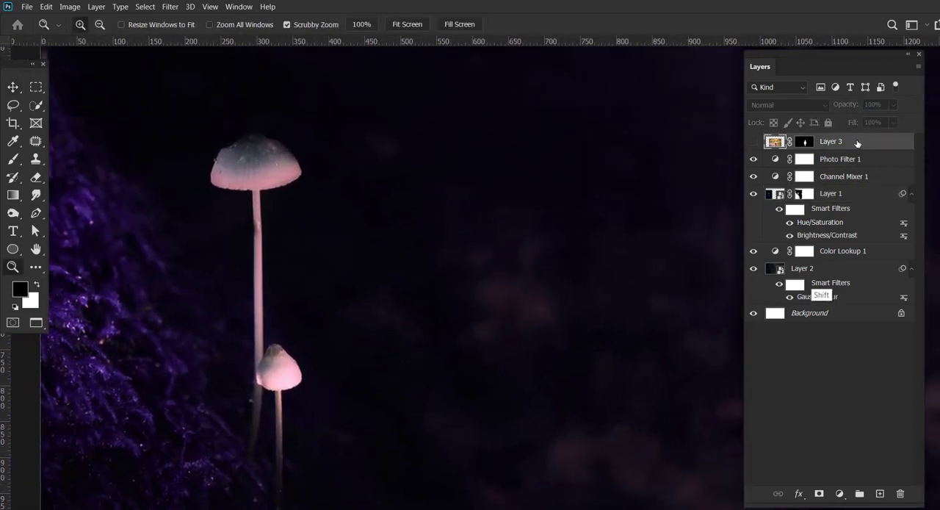
left_click(832, 270, "shift")
key("ctrl+g")
left_click_drag(315, 150, 323, 121)
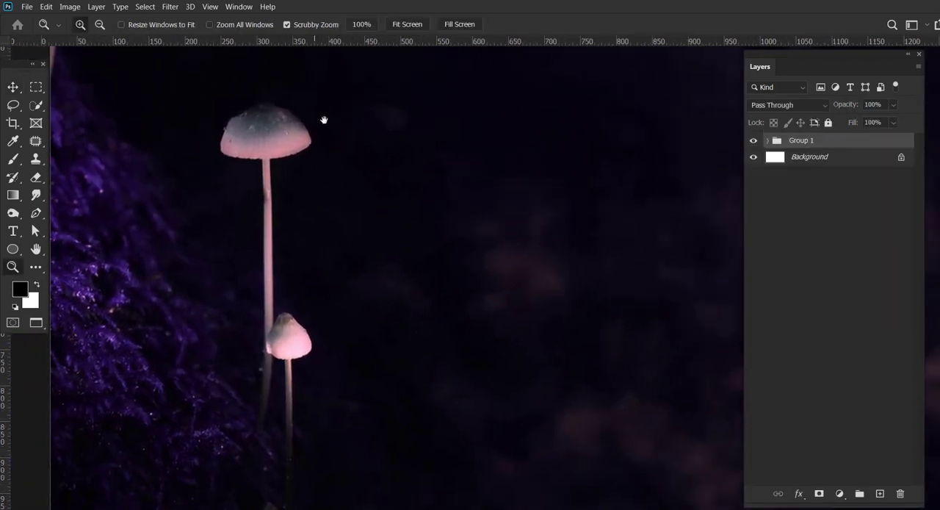
left_click_drag(250, 154, 278, 179)
left_click(827, 123)
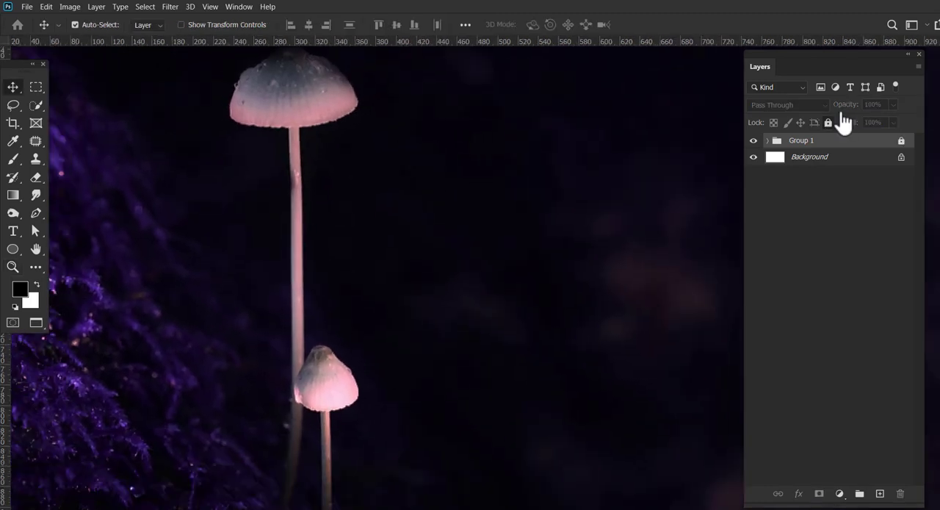
key("ctrl+/")
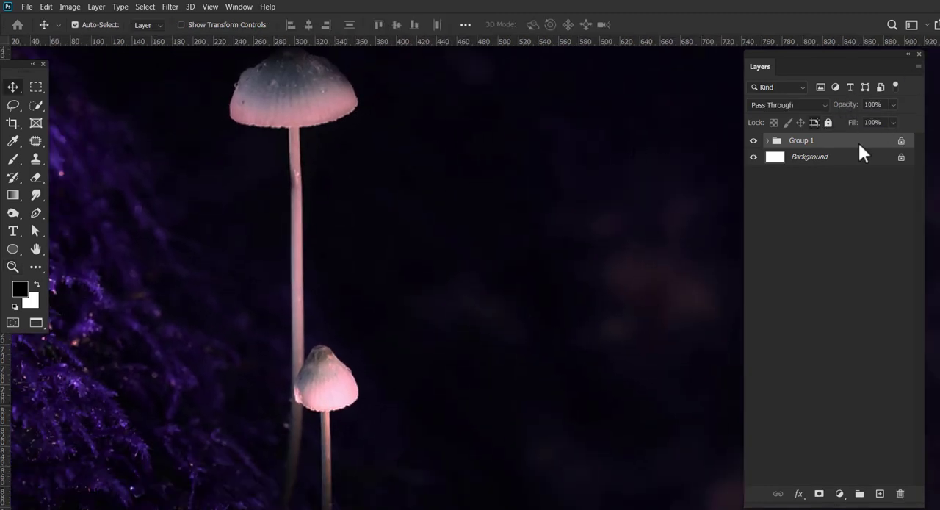
Expand Group 1 and make the girl's layer, Layer 3, visible.
key("ctrl+shift+g")
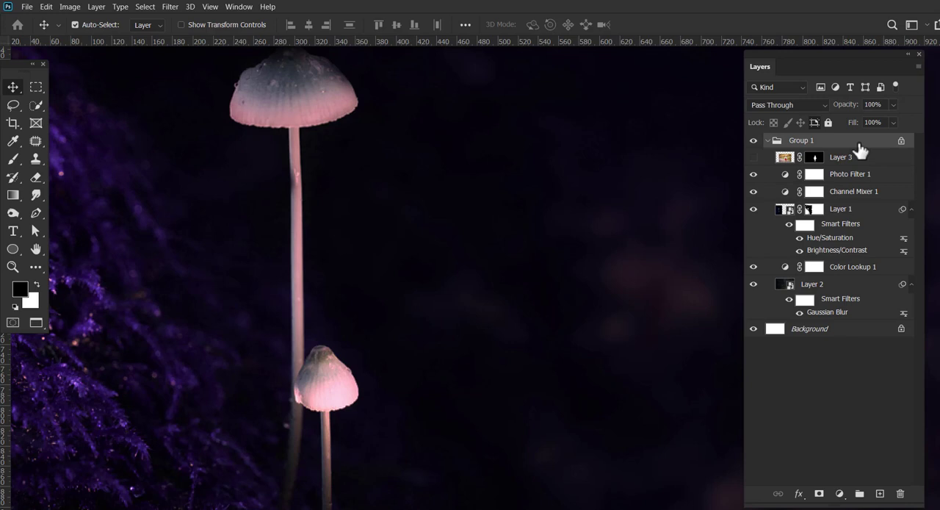
left_click(859, 152)
left_click(752, 157)
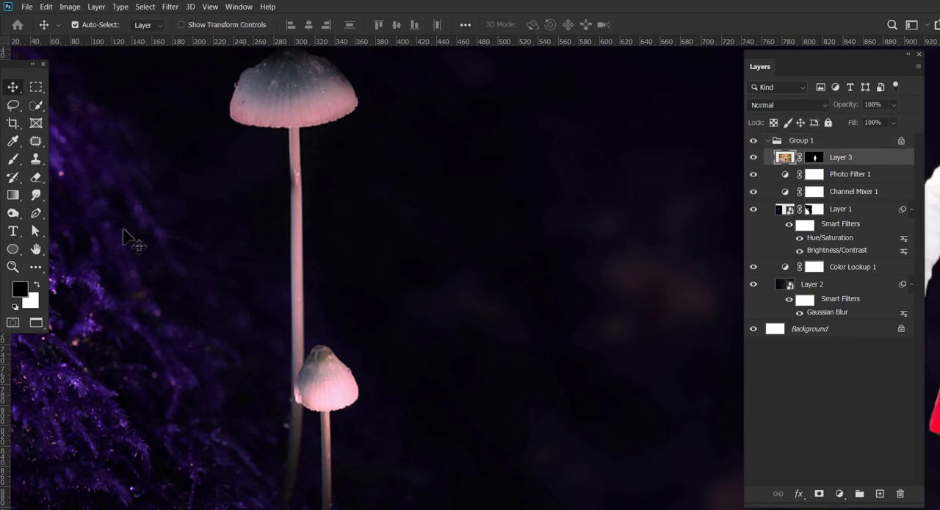
Scale the girl to about 73.18% and place her beside the mushrooms near the canvas's lower edge, with transform controls hidden.
left_click_drag(474, 211, 423, 213)
left_click_drag(531, 205, 294, 227)
key("v")
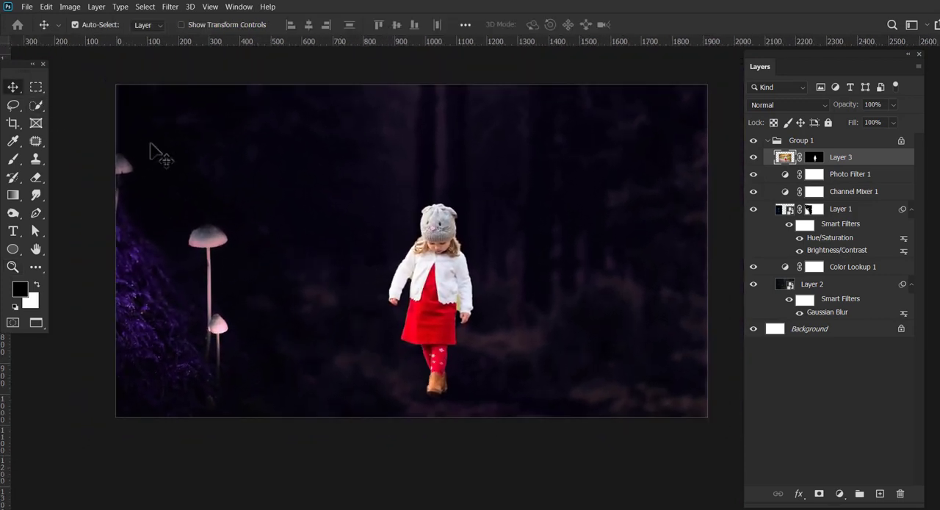
left_click_drag(438, 274, 333, 262)
key("ctrl+t")
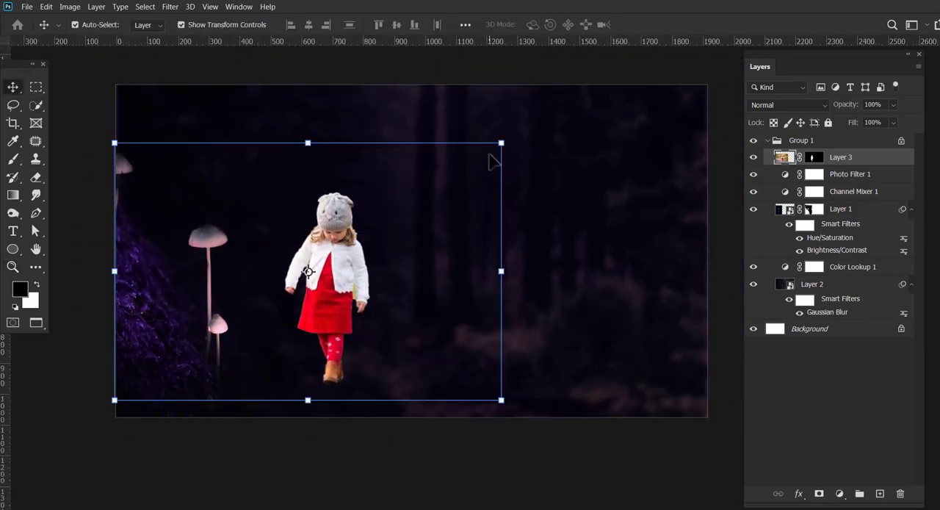
left_click_drag(406, 203, 325, 260)
left_click_drag(220, 327, 255, 354)
left_click_drag(343, 284, 393, 246)
left_click_drag(294, 326, 279, 321)
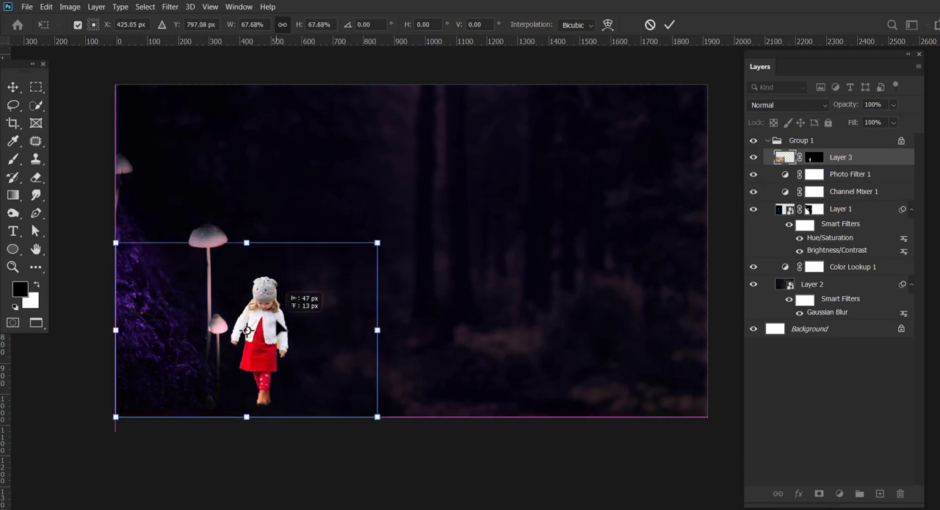
left_click_drag(378, 242, 399, 227)
mouse_move(282, 309)
left_mouse_down()
mouse_move(275, 339)
mouse_move(282, 316)
left_mouse_up()
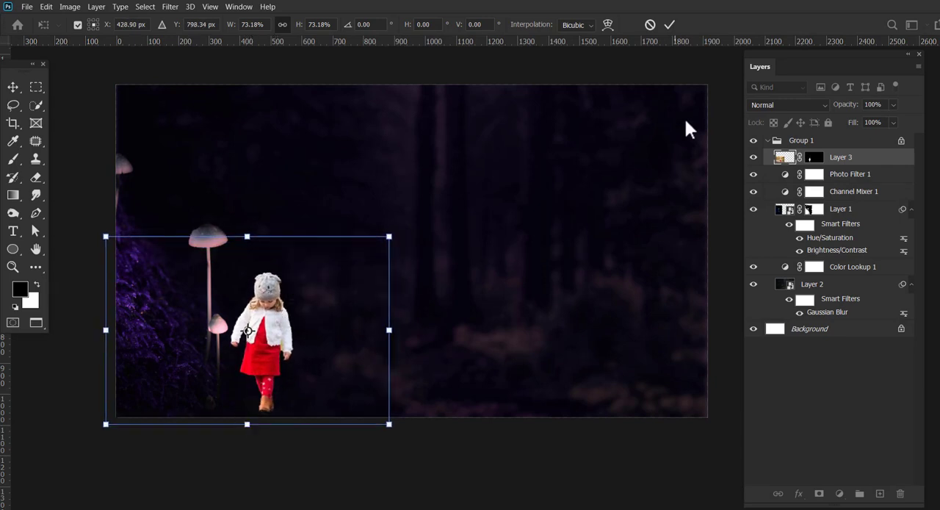
left_click(669, 24)
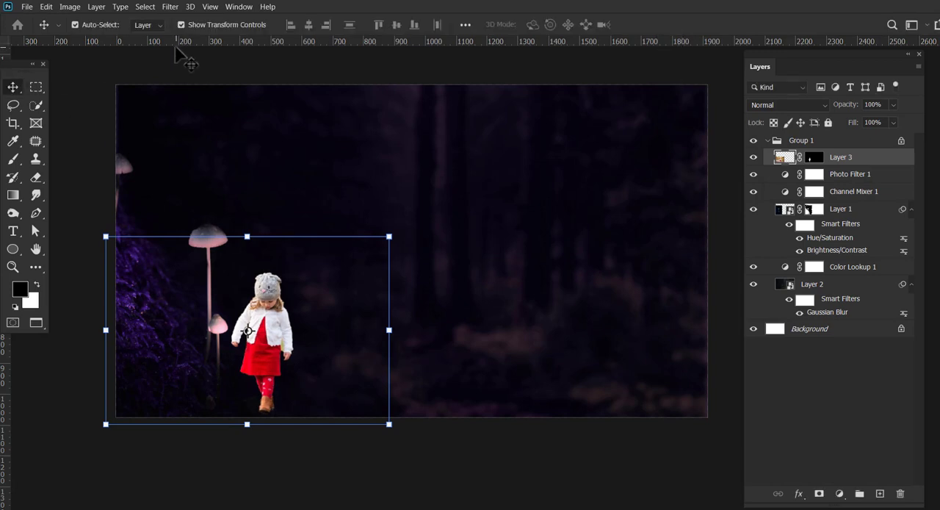
left_click(209, 27)
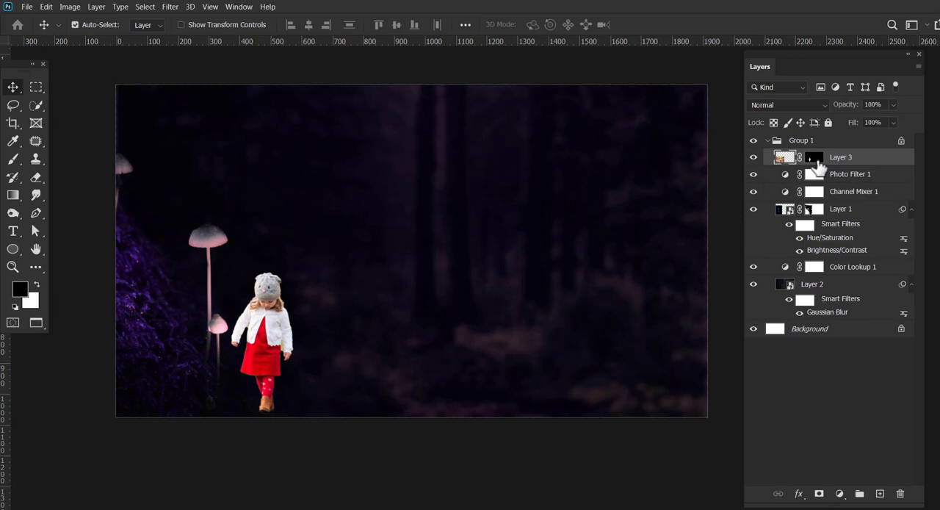
Duplicate the girl's layer and hide the original Layer 3.
left_click_drag(820, 167, 880, 494)
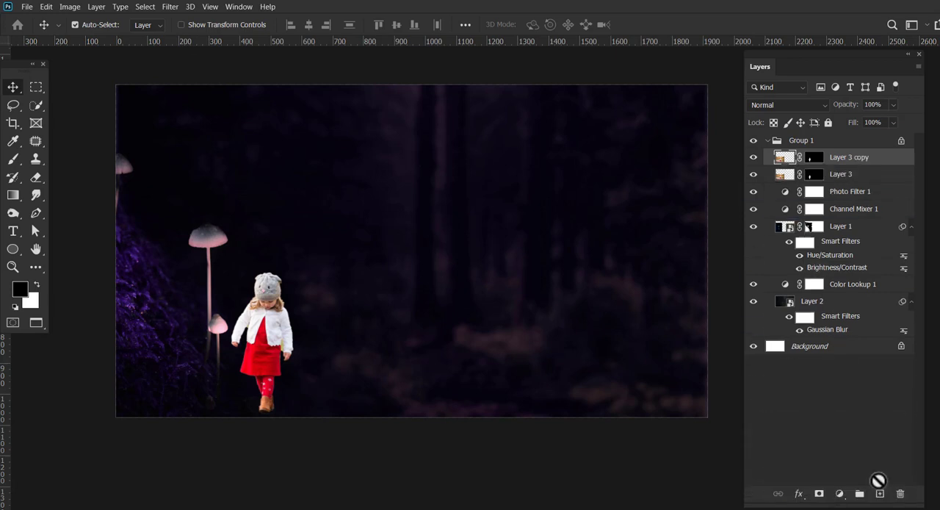
left_click(753, 174)
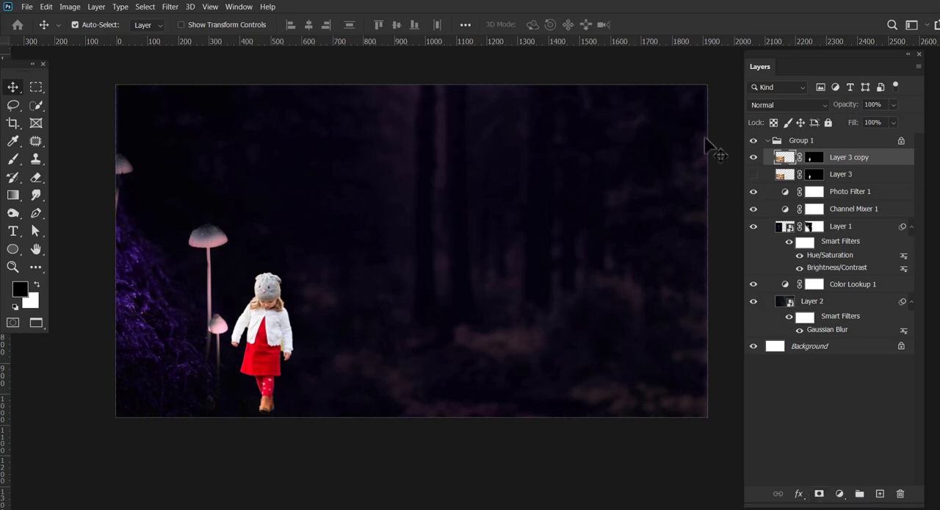
Try darkening the duplicated girl layer with a direct Brightness/Contrast adjustment.
left_click(70, 7)
mouse_move(84, 36)
left_click(250, 36)
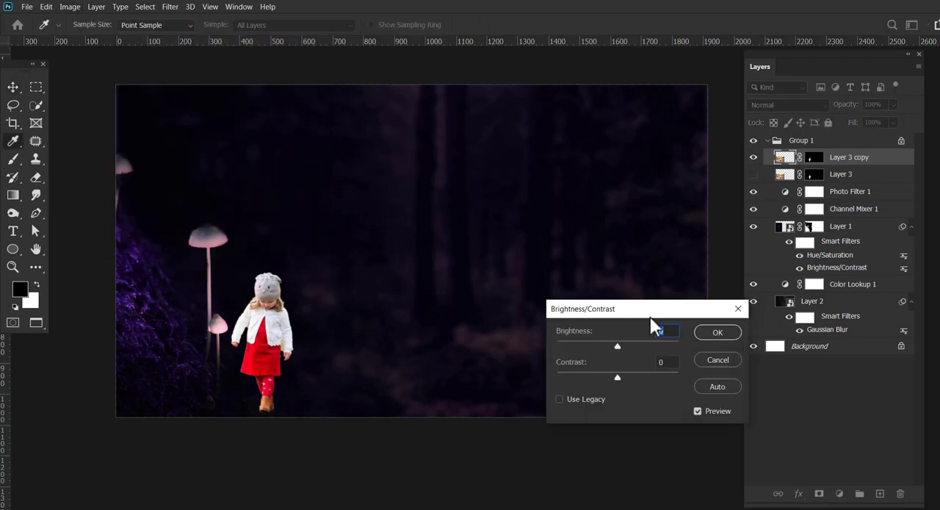
left_click_drag(607, 348, 576, 352)
left_click(718, 332)
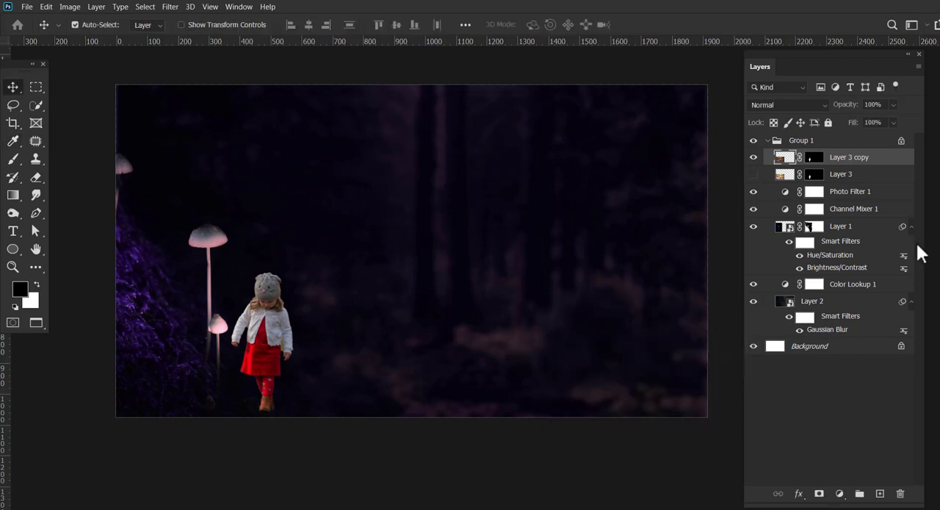
Add a Brightness/Contrast adjustment layer clipped to Layer 3 copy, with Brightness -150 and Contrast 75.
left_click(839, 493)
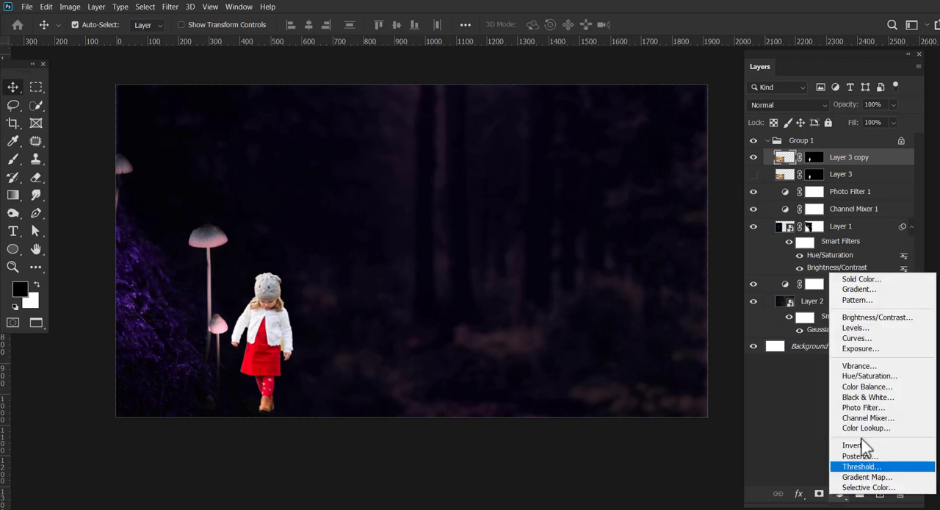
left_click(898, 325)
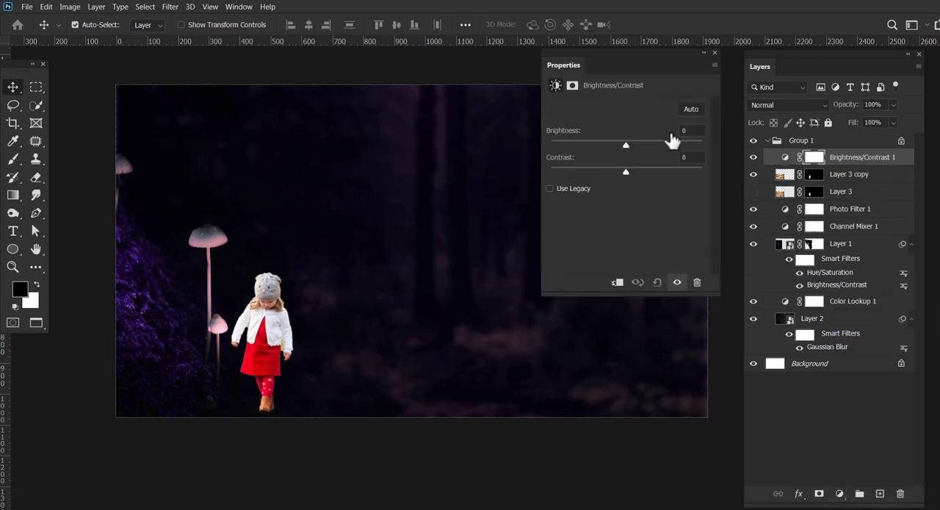
left_click_drag(626, 144, 570, 149)
key("ctrl+alt+g")
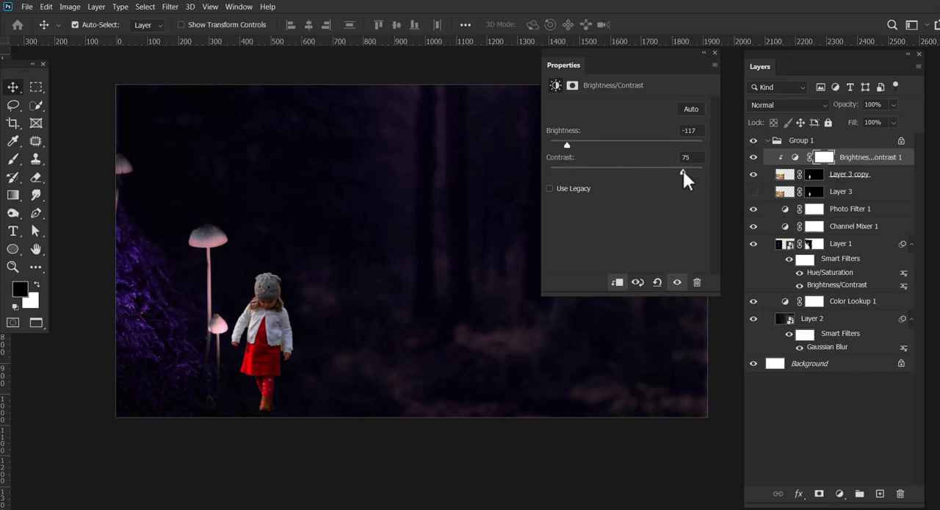
left_click(824, 157)
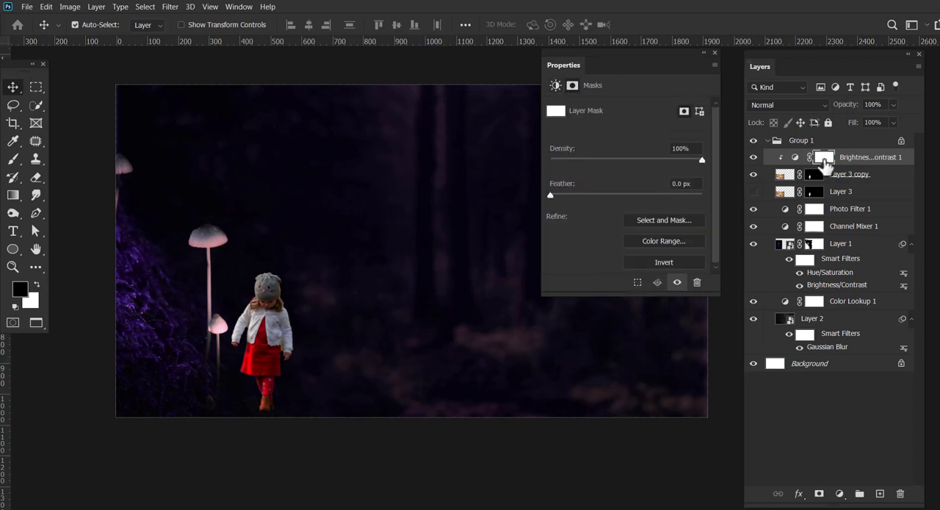
left_click(795, 158)
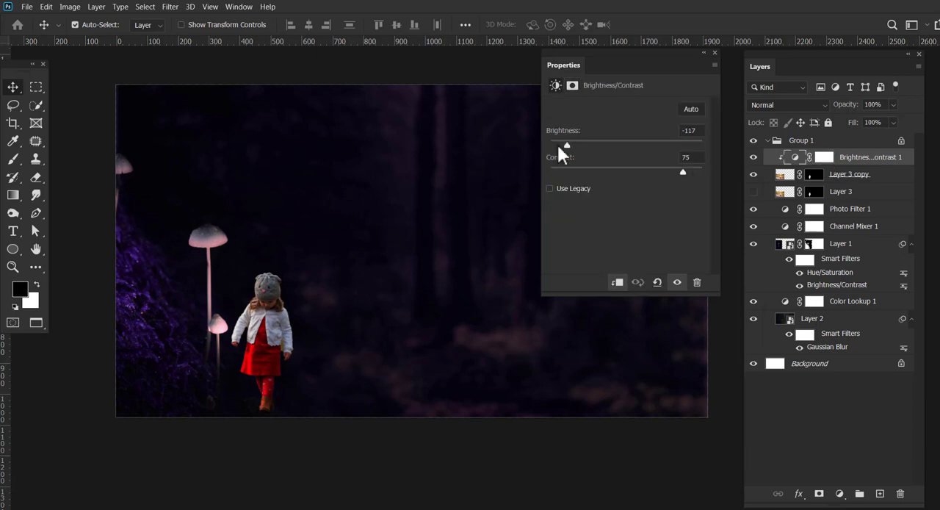
left_click_drag(557, 143, 549, 145)
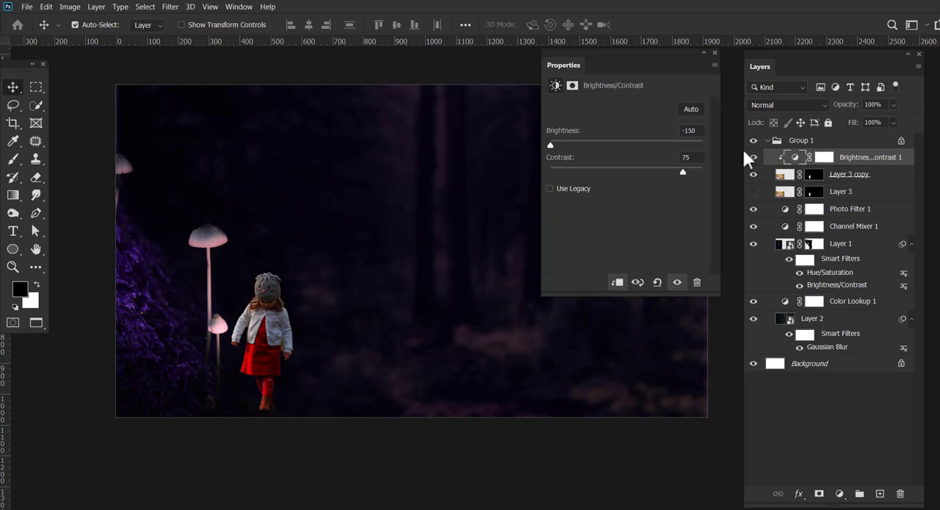
Paint black on the clipped Brightness/Contrast mask at 29% opacity over the hat, hair and shoulder on the girl's mushroom-facing side.
left_click(824, 157)
key("b")
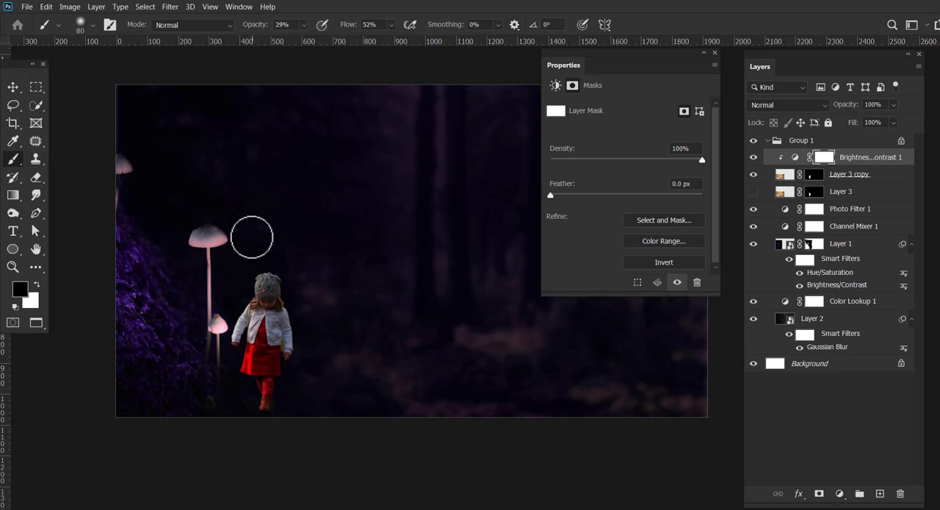
key("z")
left_click_drag(233, 359, 279, 405)
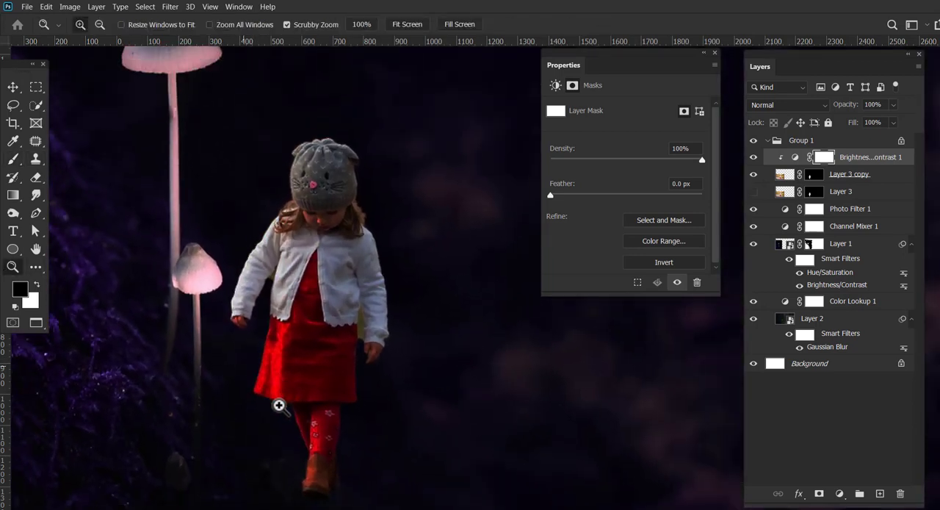
key("b")
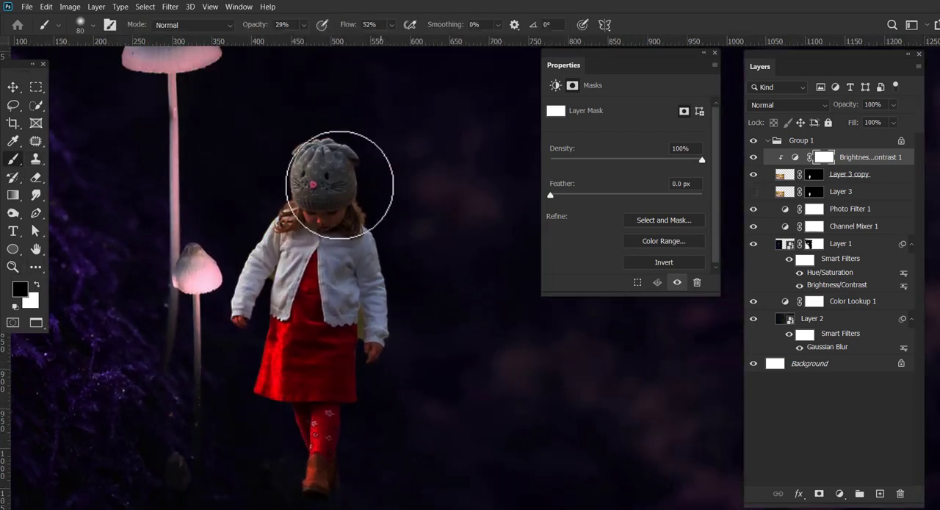
key("bracketleft")
key("bracketleft")
key("bracketleft")
key("bracketleft")
key("bracketleft")
key("bracketleft")
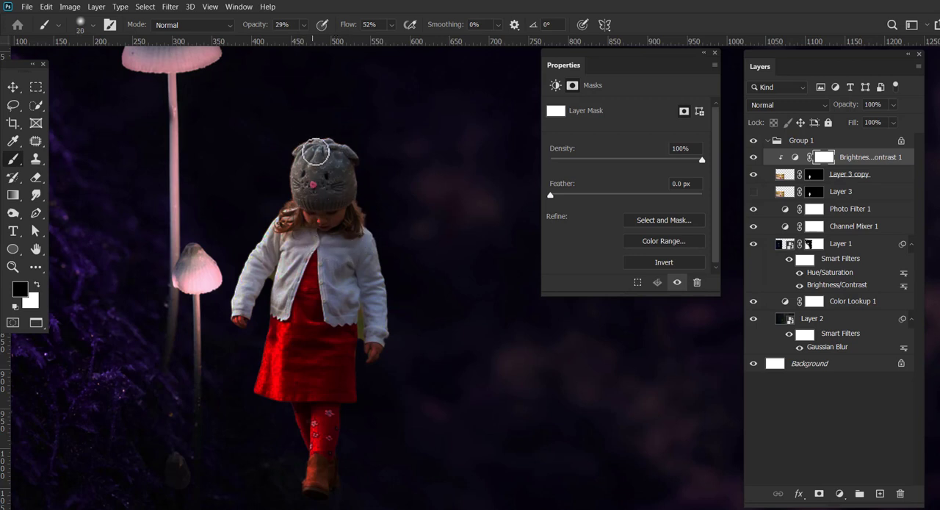
key("bracketleft")
key("bracketleft")
key("bracketleft")
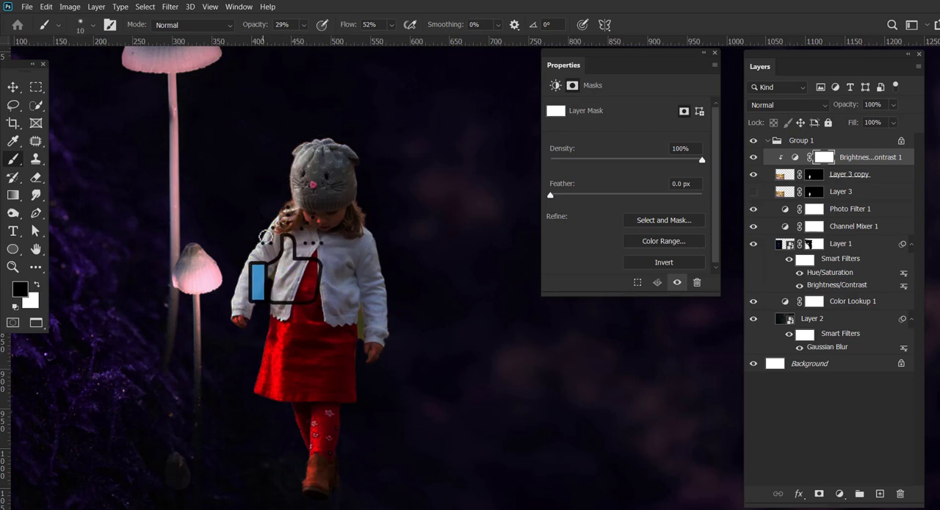
Brush the same mask with a fine brush of about 8–10 px along the jacket edge, dress and leg facing the mushrooms.
key("bracketleft")
key("bracketleft")
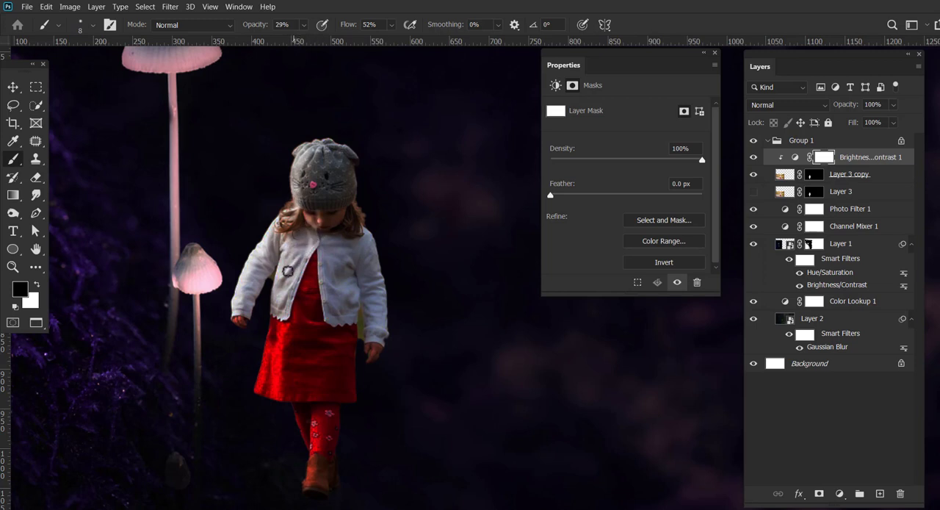
left_click_drag(287, 292, 280, 316)
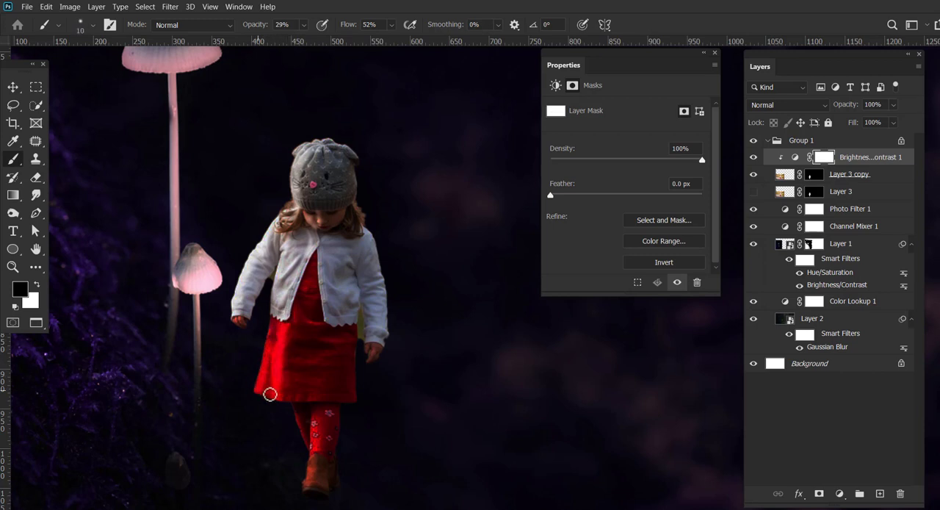
left_click_drag(315, 425, 309, 493)
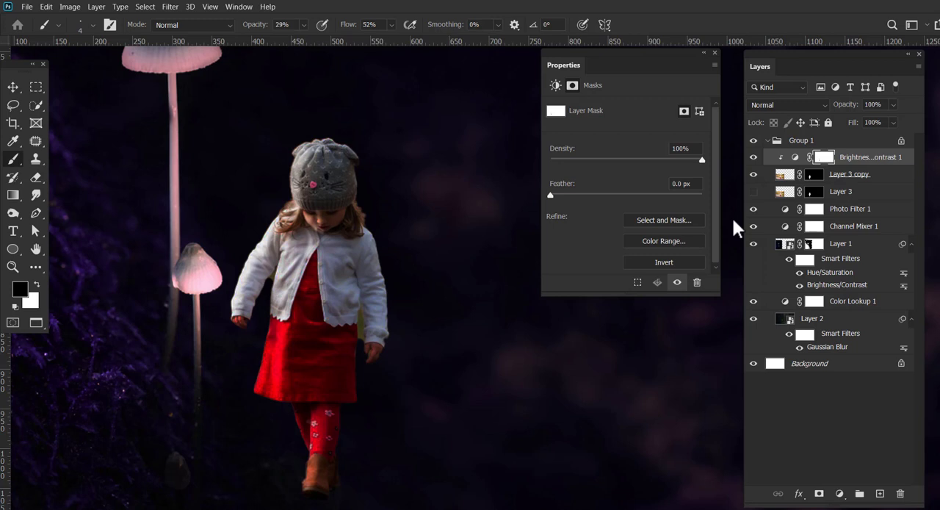
Create a new layer above the adjustment and paint black shading over the girl's side facing away from the mushrooms.
left_click(880, 494)
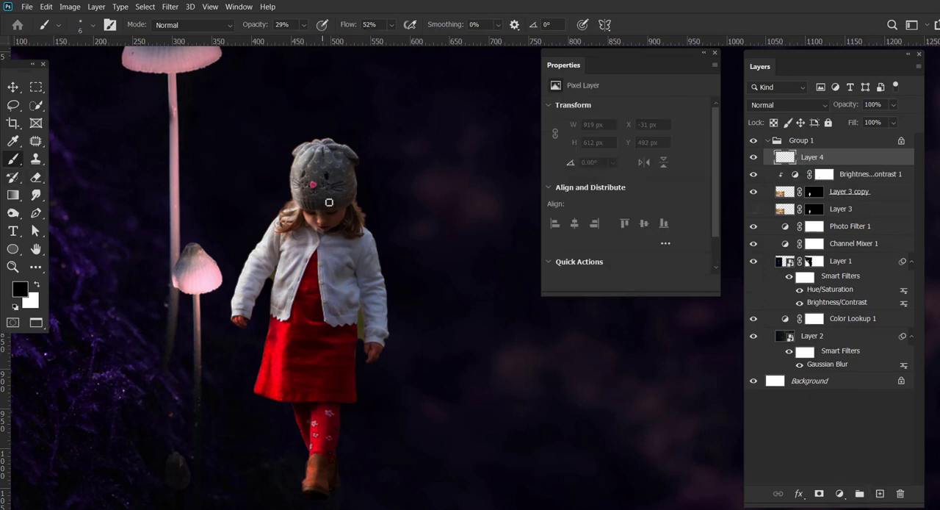
key("bracketright")
key("bracketright")
key("bracketright")
key("bracketright")
key("bracketright")
key("bracketright")
mouse_move(335, 197)
left_mouse_down()
mouse_move(337, 165)
mouse_move(347, 192)
mouse_move(326, 197)
mouse_move(320, 184)
mouse_move(350, 230)
mouse_move(331, 243)
mouse_move(363, 255)
mouse_move(368, 234)
mouse_move(374, 320)
mouse_move(383, 322)
mouse_move(376, 349)
mouse_move(349, 242)
mouse_move(328, 285)
mouse_move(336, 235)
mouse_move(325, 326)
mouse_move(354, 298)
mouse_move(327, 316)
mouse_move(342, 268)
mouse_move(335, 296)
mouse_move(323, 265)
mouse_move(301, 360)
mouse_move(303, 402)
mouse_move(335, 334)
mouse_move(349, 332)
mouse_move(369, 360)
mouse_move(367, 315)
mouse_move(322, 471)
mouse_move(336, 476)
mouse_move(326, 471)
mouse_move(342, 404)
mouse_move(311, 335)
mouse_move(327, 372)
mouse_move(320, 355)
mouse_move(339, 339)
mouse_move(346, 381)
mouse_move(338, 319)
mouse_move(319, 354)
mouse_move(311, 343)
mouse_move(334, 233)
mouse_move(335, 323)
mouse_move(322, 245)
mouse_move(350, 307)
mouse_move(357, 293)
mouse_move(326, 242)
mouse_move(311, 281)
mouse_move(325, 268)
mouse_move(348, 179)
mouse_move(375, 258)
mouse_move(379, 323)
mouse_move(371, 303)
mouse_move(367, 343)
mouse_move(351, 164)
mouse_move(325, 182)
mouse_move(343, 149)
mouse_move(346, 279)
left_mouse_up()
Set the shading layer's blend mode to Overlay and its opacity to 97%.
scroll(805, 109, "down", 9)
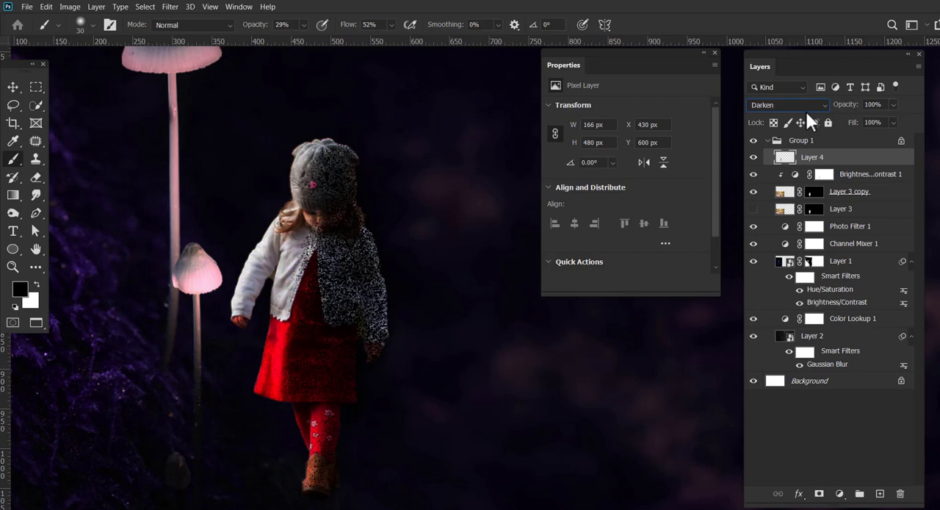
scroll(805, 109, "down", 3)
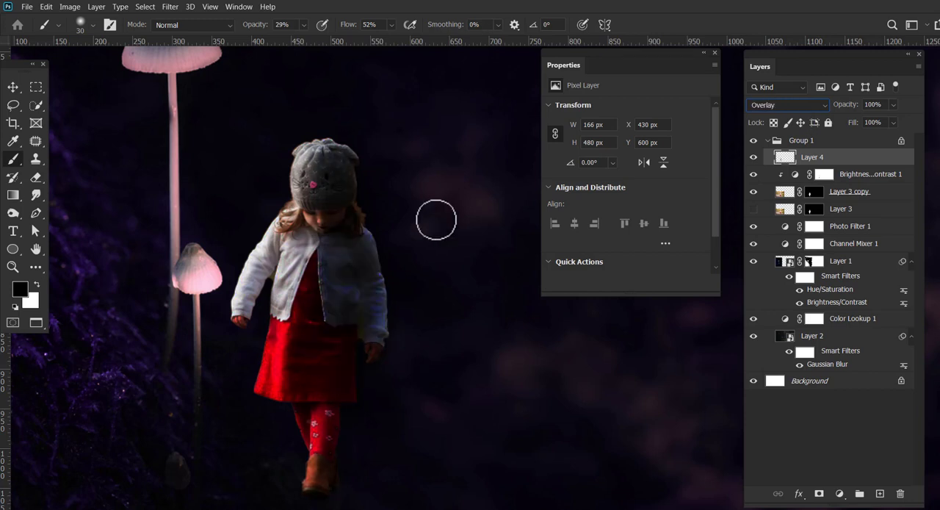
left_click_drag(894, 113, 896, 121)
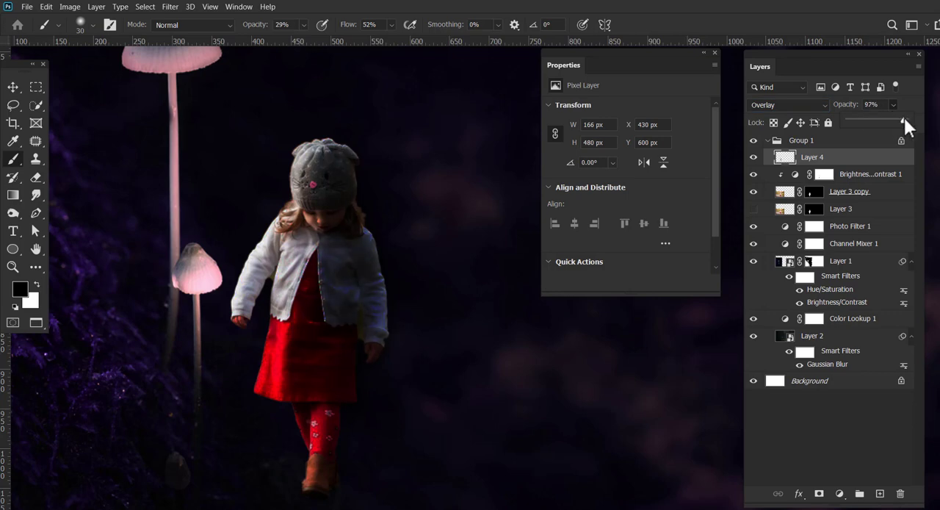
left_click(13, 266)
left_click(360, 242, "alt")
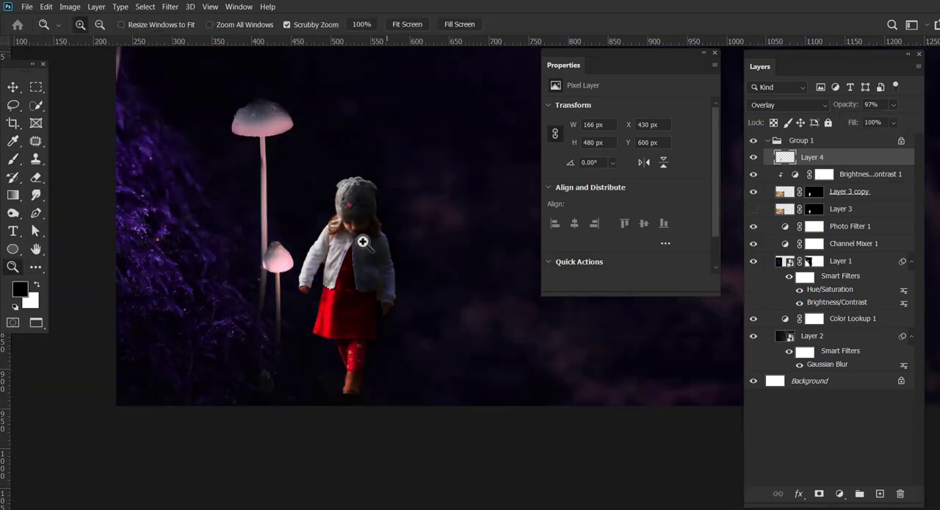
key("v")
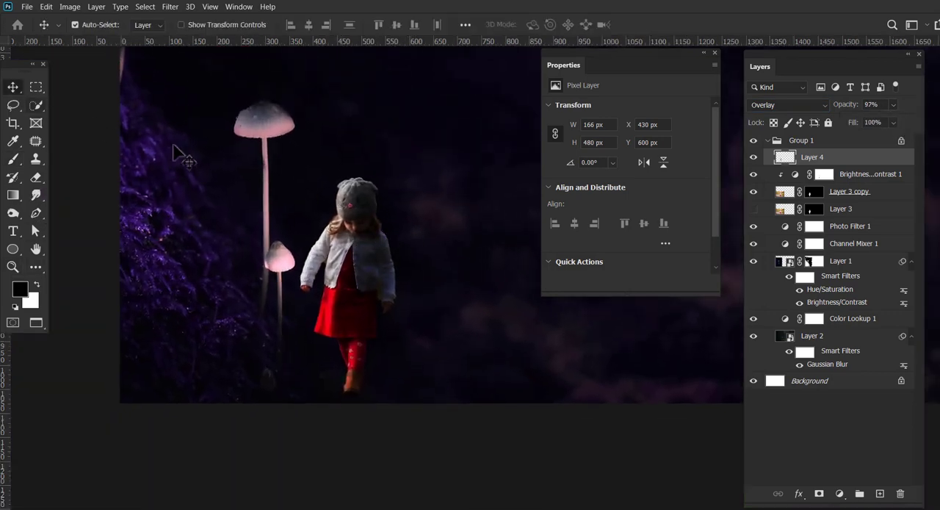
Try 88% opacity on the clipped Brightness/Contrast adjustment and compare the girl with the adjustment off and on.
left_click(825, 176)
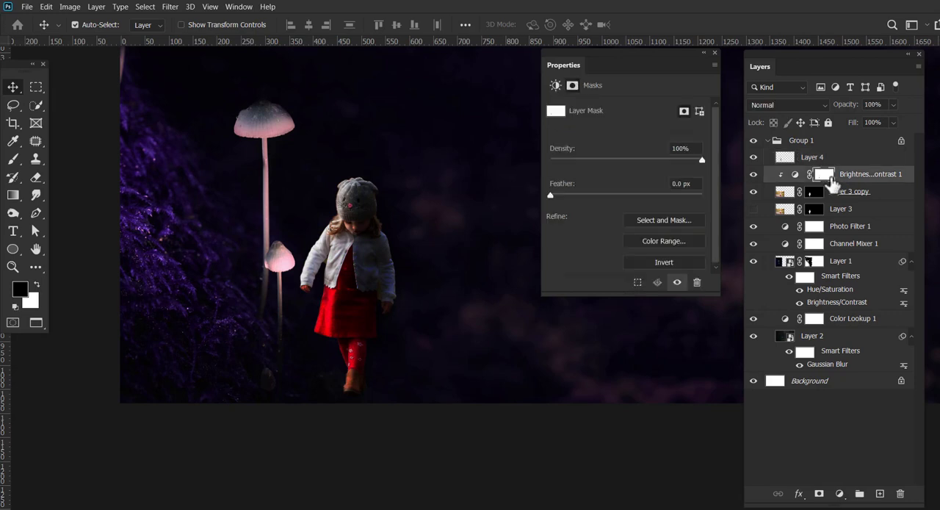
left_click(894, 105)
left_click(753, 174)
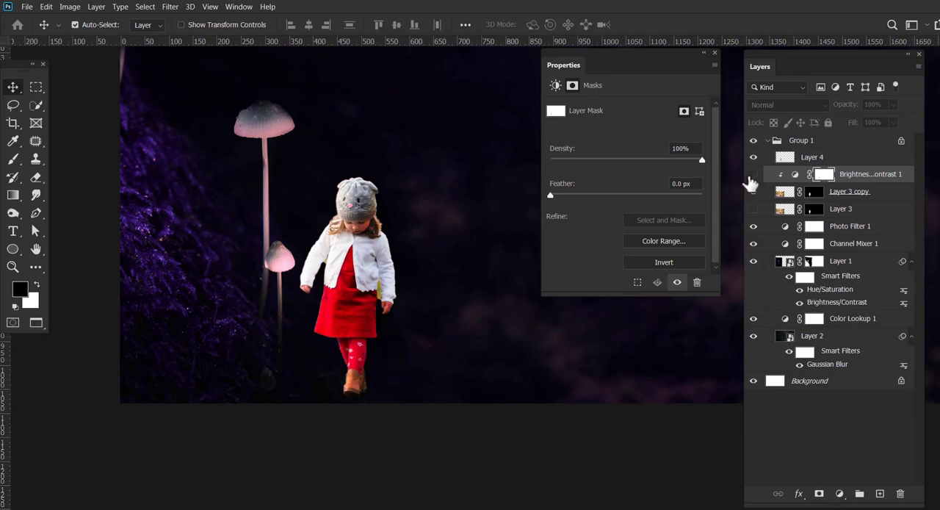
left_click(753, 174)
Create a new layer above Layer 4 and set the foreground colour to a bright purple sampled from the foliage.
left_click(811, 160)
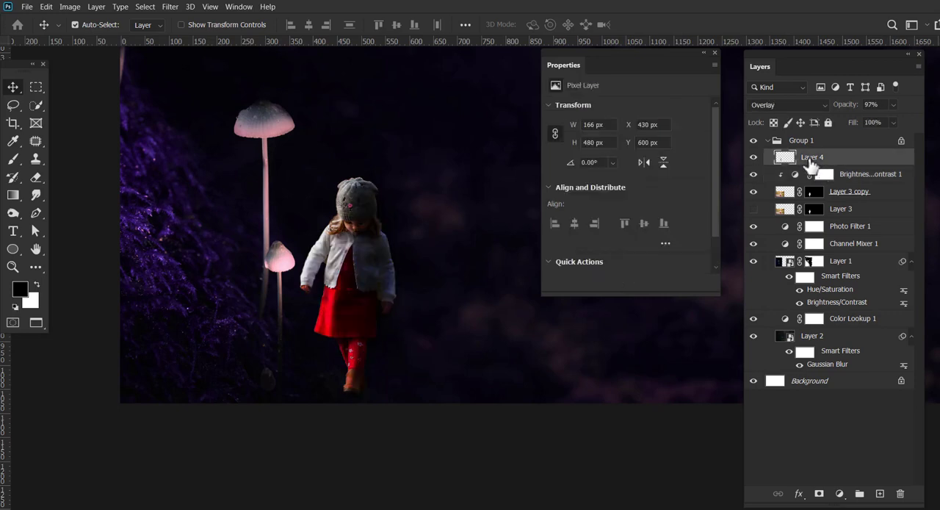
left_click(881, 492)
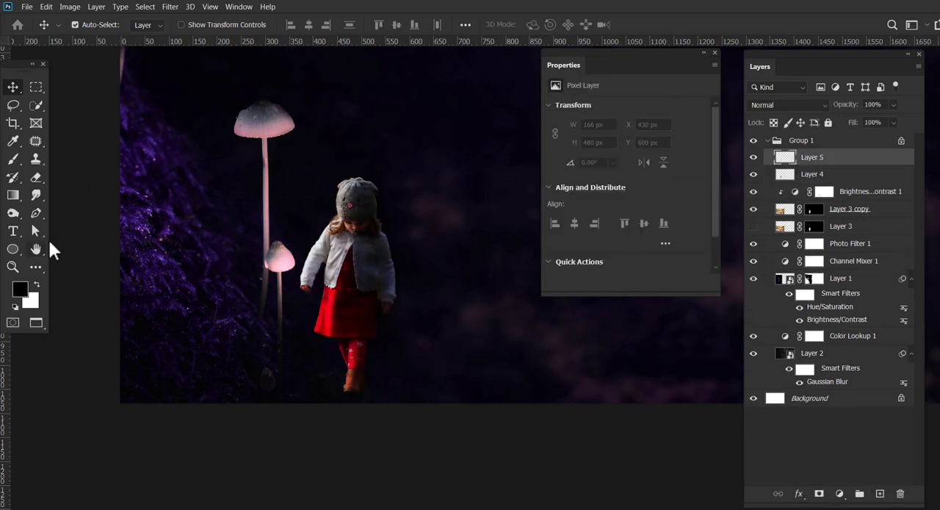
left_click(13, 267)
left_click(351, 243)
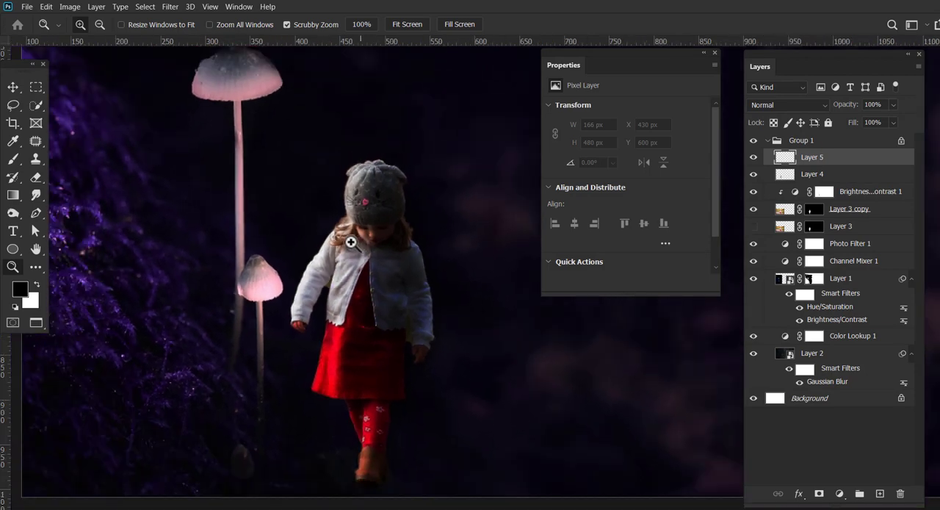
left_click(11, 88)
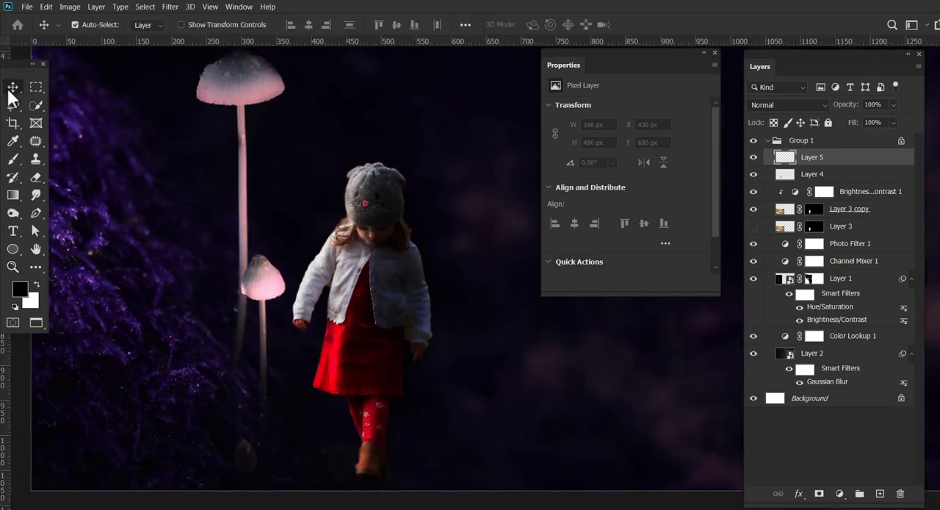
left_click(250, 154)
left_click(796, 161)
left_click(20, 289)
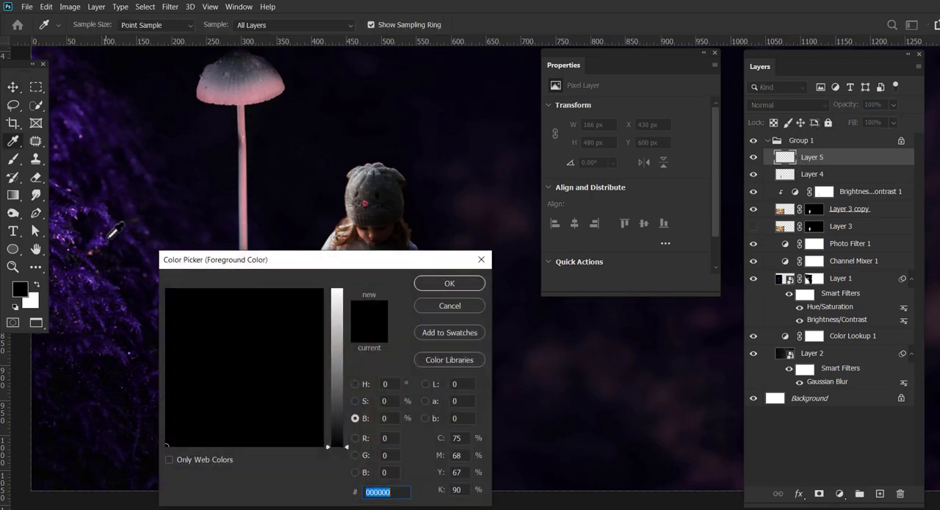
left_click(110, 243)
left_click(337, 304)
left_click(449, 283)
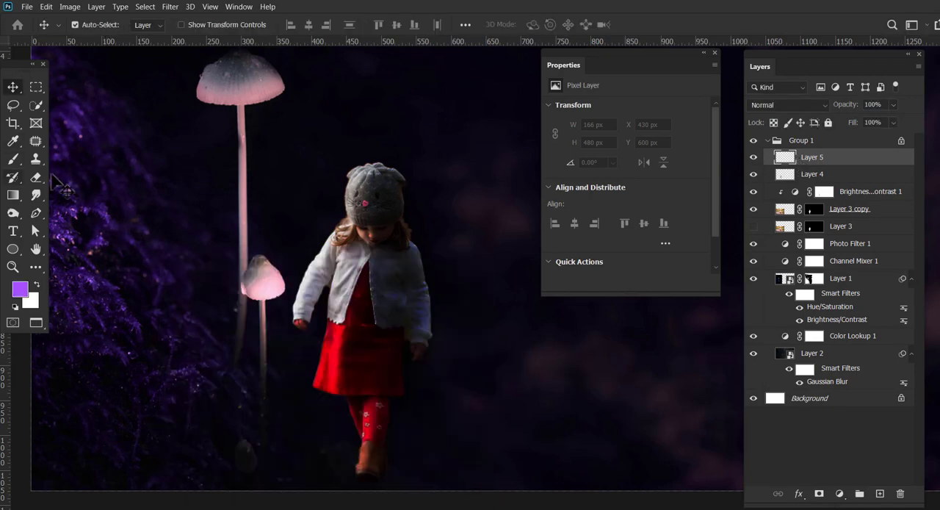
Paint soft purple light at 29% opacity falling from the tall mushroom cap towards the ground, enlarging the brush from 30 to 70 px.
key("b")
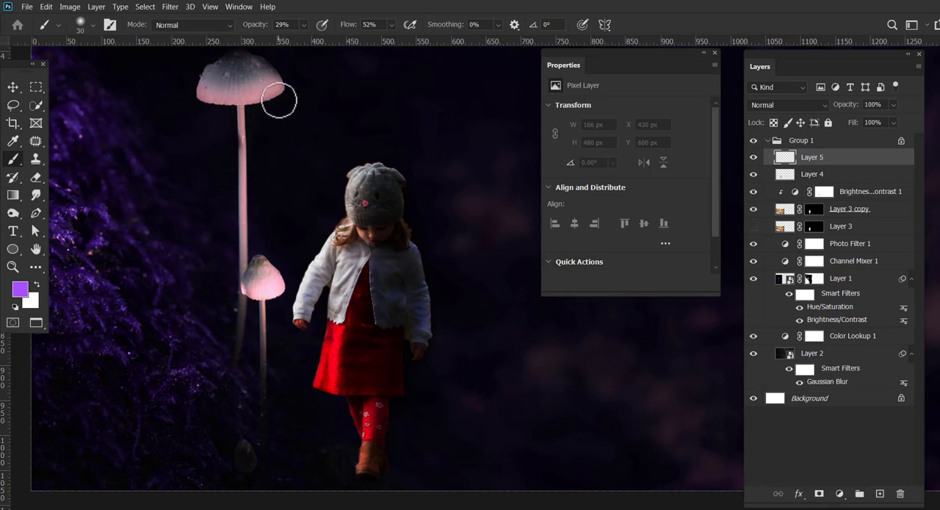
left_click_drag(275, 95, 332, 224)
left_click_drag(303, 171, 327, 222)
key("bracketright")
key("bracketright")
key("bracketright")
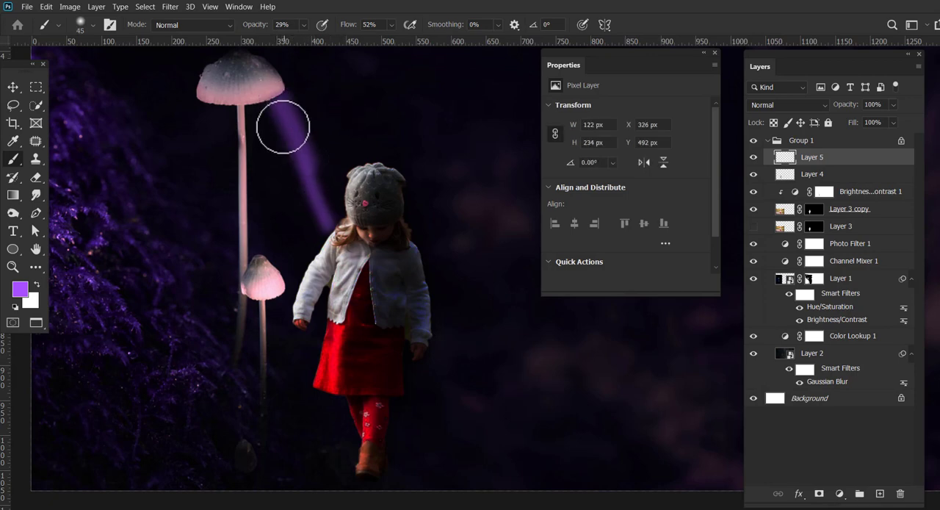
mouse_move(207, 110)
left_mouse_down()
mouse_move(275, 105)
mouse_move(206, 122)
mouse_move(199, 180)
mouse_move(237, 144)
mouse_move(180, 237)
mouse_move(204, 304)
mouse_move(231, 233)
mouse_move(246, 132)
mouse_move(291, 155)
mouse_move(251, 109)
mouse_move(287, 409)
mouse_move(267, 462)
mouse_move(317, 445)
mouse_move(124, 332)
mouse_move(204, 116)
left_mouse_up()
key("bracketright")
key("bracketright")
key("bracketright")
Lower the brush opacity to 6%, reduce its flow, and paint a fainter purple glow around the mushrooms and over the foliage.
left_click(303, 24)
left_click_drag(304, 38, 294, 42)
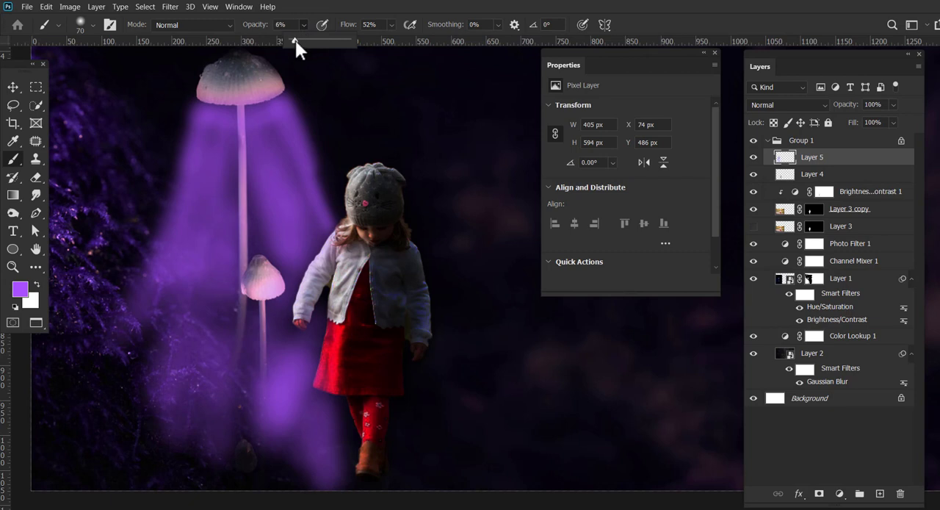
left_click(391, 24)
left_click_drag(394, 40, 381, 46)
mouse_move(213, 120)
left_mouse_down()
mouse_move(141, 208)
mouse_move(122, 269)
mouse_move(201, 104)
mouse_move(194, 128)
mouse_move(66, 291)
mouse_move(167, 208)
mouse_move(199, 135)
mouse_move(111, 250)
mouse_move(280, 118)
mouse_move(242, 119)
mouse_move(199, 216)
mouse_move(243, 135)
mouse_move(324, 214)
mouse_move(297, 114)
mouse_move(370, 202)
mouse_move(325, 167)
mouse_move(319, 188)
mouse_move(357, 175)
mouse_move(295, 139)
mouse_move(340, 192)
mouse_move(281, 323)
mouse_move(355, 252)
mouse_move(301, 380)
mouse_move(304, 472)
mouse_move(215, 480)
mouse_move(357, 480)
mouse_move(413, 493)
mouse_move(408, 429)
mouse_move(425, 475)
mouse_move(156, 481)
mouse_move(114, 455)
mouse_move(64, 455)
mouse_move(79, 362)
mouse_move(126, 399)
left_mouse_up()
Compare blend modes on the purple glow layer, set it to Saturation, and duplicate the layer three times.
left_click(14, 88)
left_click(800, 108)
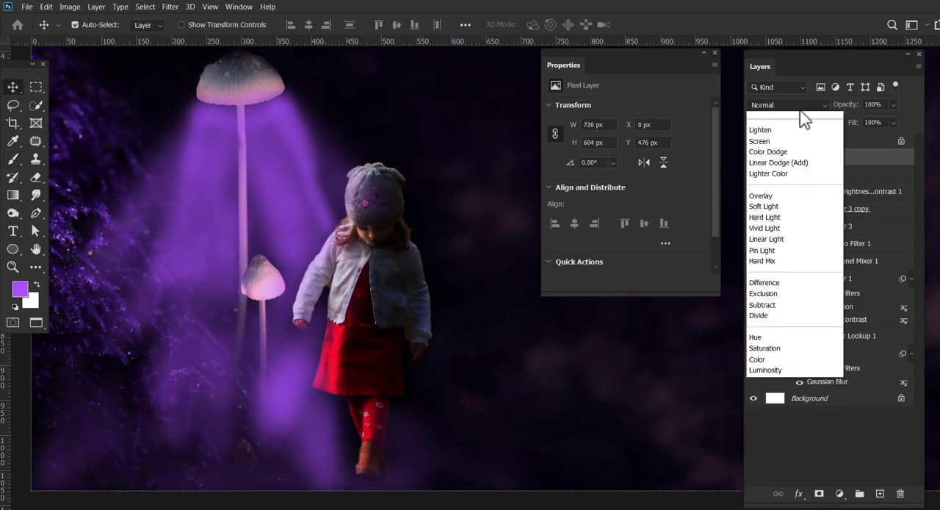
left_click(800, 109)
key("Down")
key("Down")
key("Down")
key("Down")
key("Down")
key("Down")
key("Down")
key("Down")
key("Down")
key("Down")
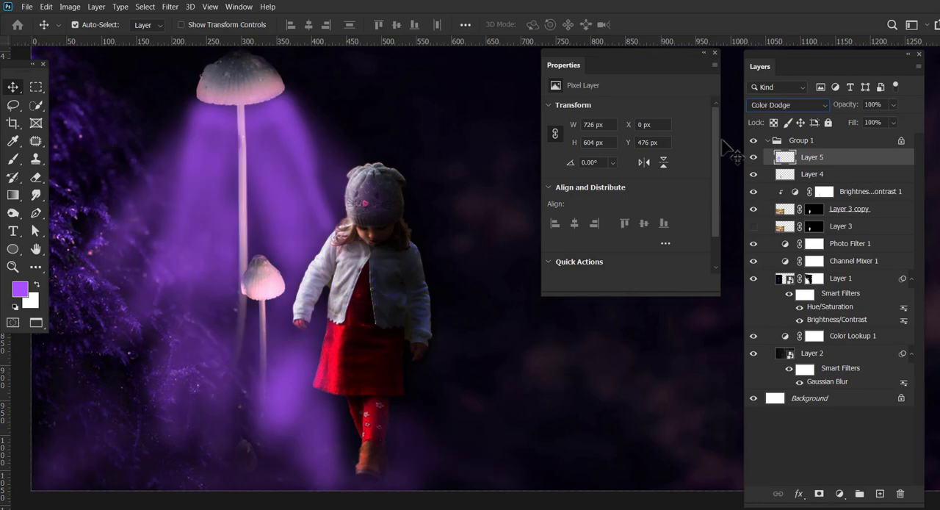
key("Down")
key("Down")
key("Down")
key("Down")
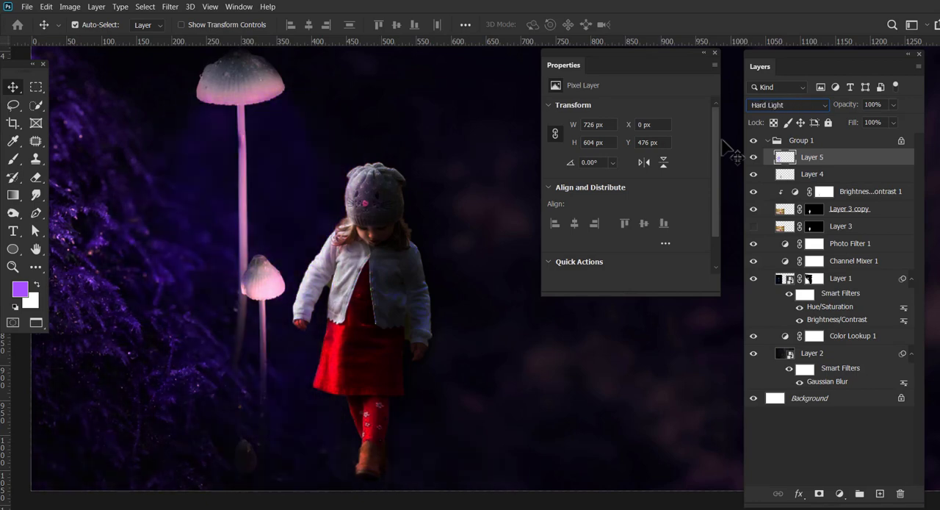
key("Down")
key("Down")
key("Down")
key("Down")
key("Down")
key("Down")
key("Down")
key("Down")
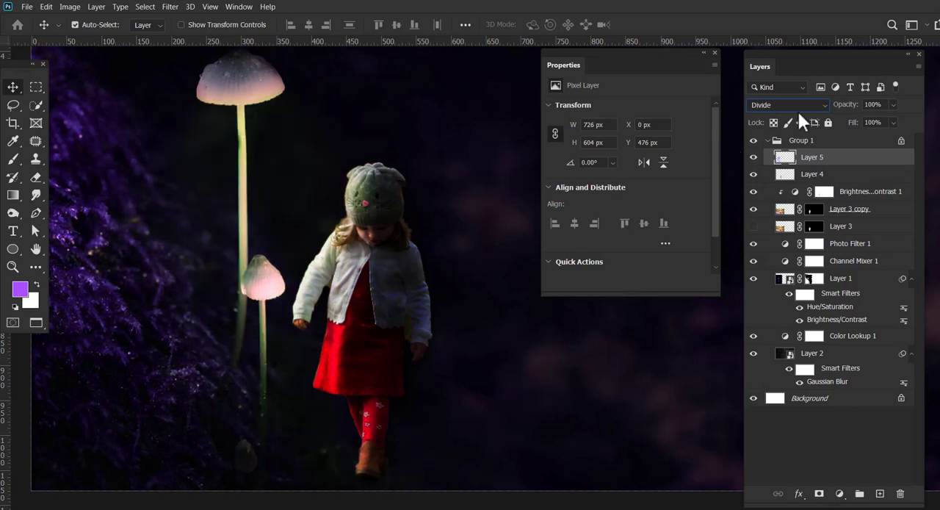
key("Down")
key("Down")
key("Up")
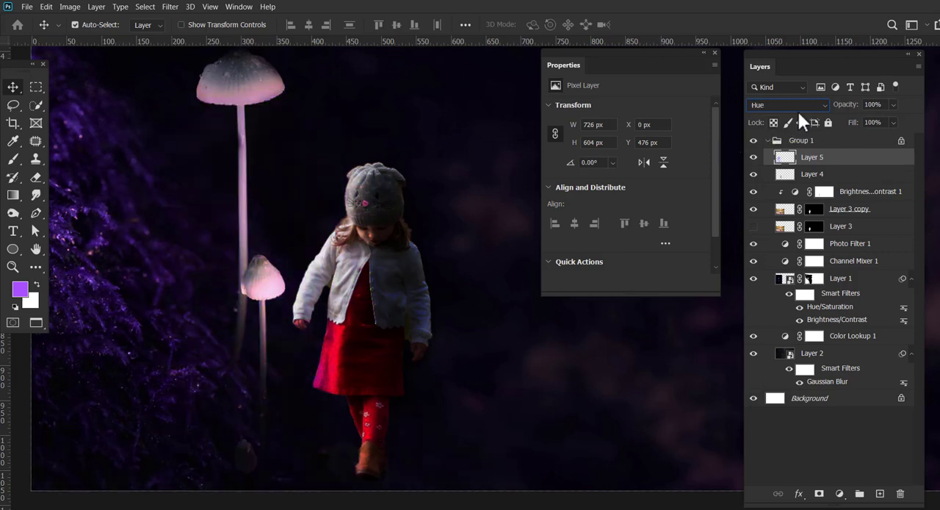
key("Down")
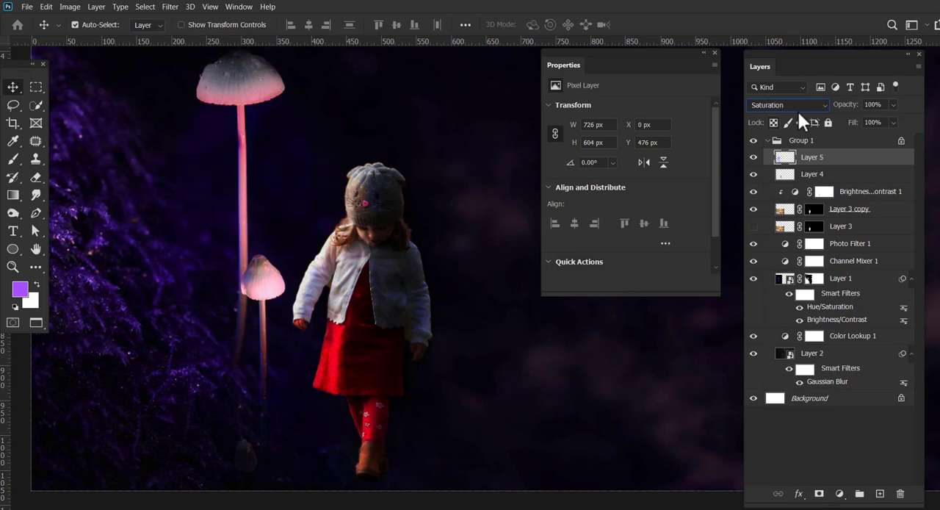
key("Down")
key("Up")
left_click_drag(812, 157, 880, 494)
left_click_drag(812, 158, 880, 494)
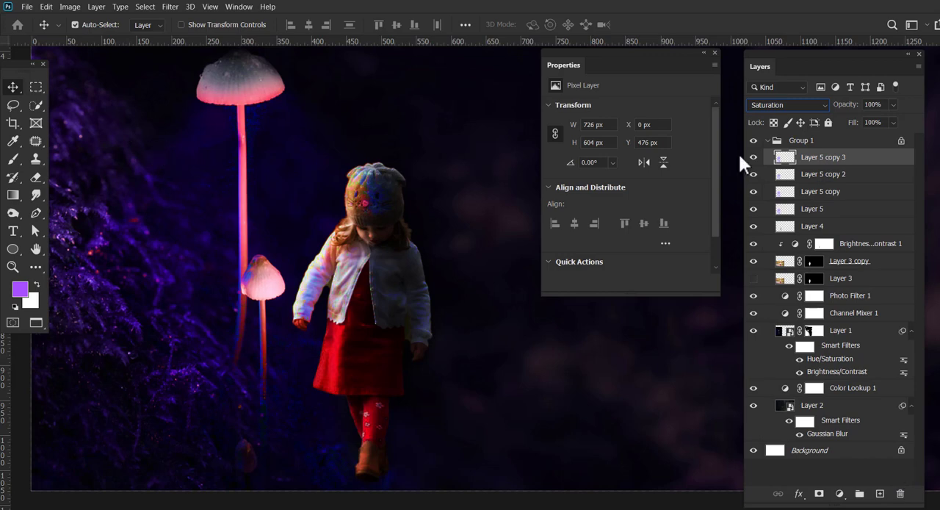
Try combining Layer 5 and its three copies into one smart object, compare it hidden and shown, and undo the conversion.
left_click(838, 209, "shift")
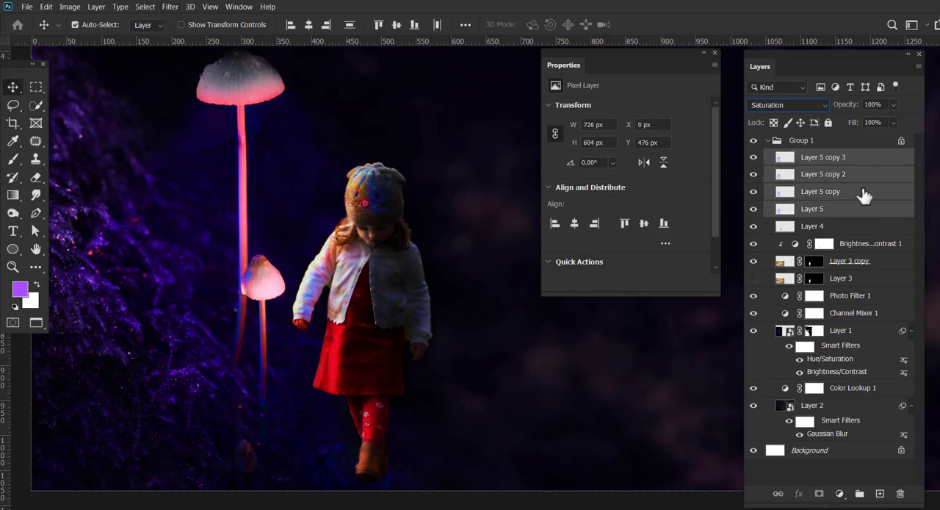
right_click(867, 193)
left_click(796, 161)
left_click(755, 158)
left_click(756, 158)
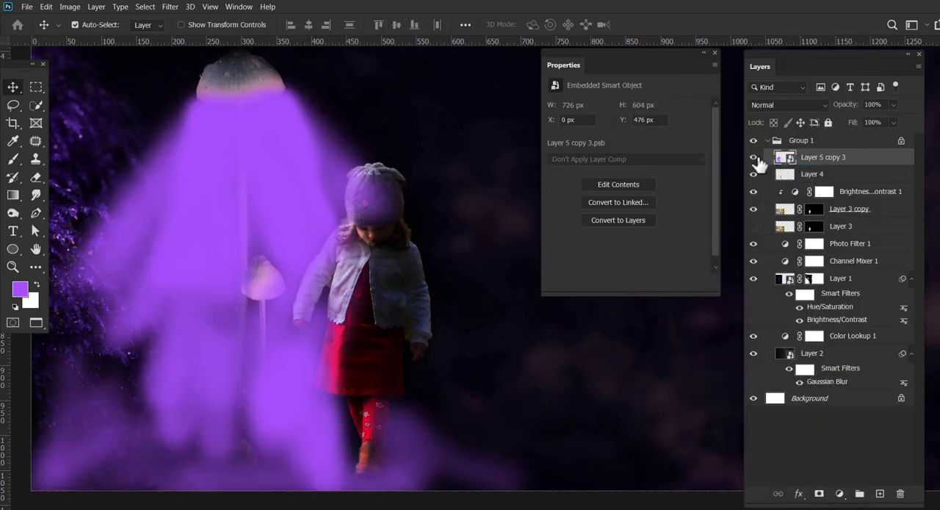
left_click(756, 157)
left_click(756, 158)
left_click(756, 158)
left_click(756, 158)
left_click(756, 158)
key("ctrl+z")
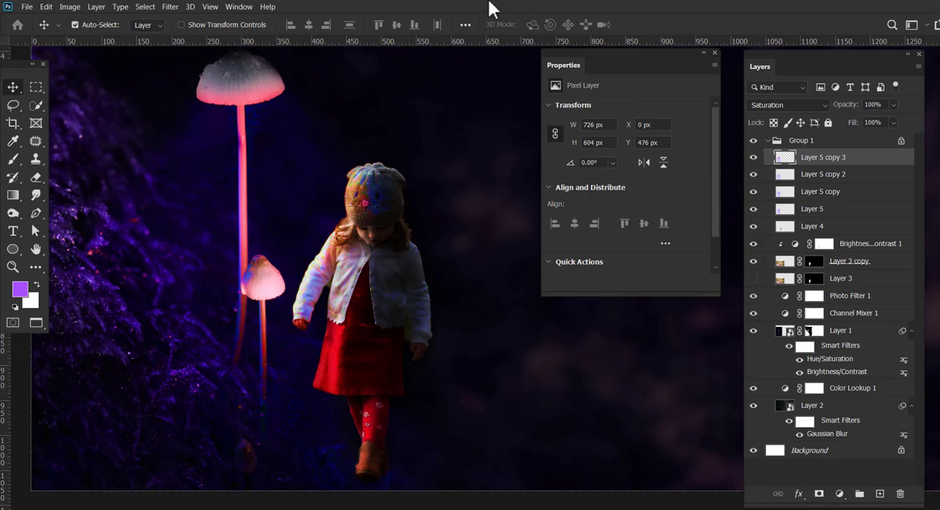
Add a new layer above the purple glow copies and set up an 8 px brush with 96% opacity and 100% flow.
left_click(880, 493)
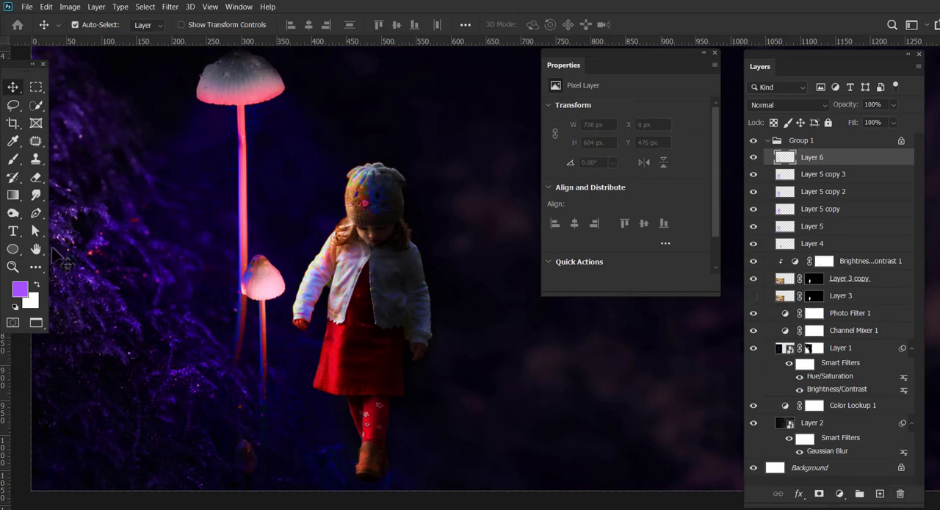
key("b")
key("bracketleft")
key("bracketleft")
key("bracketleft")
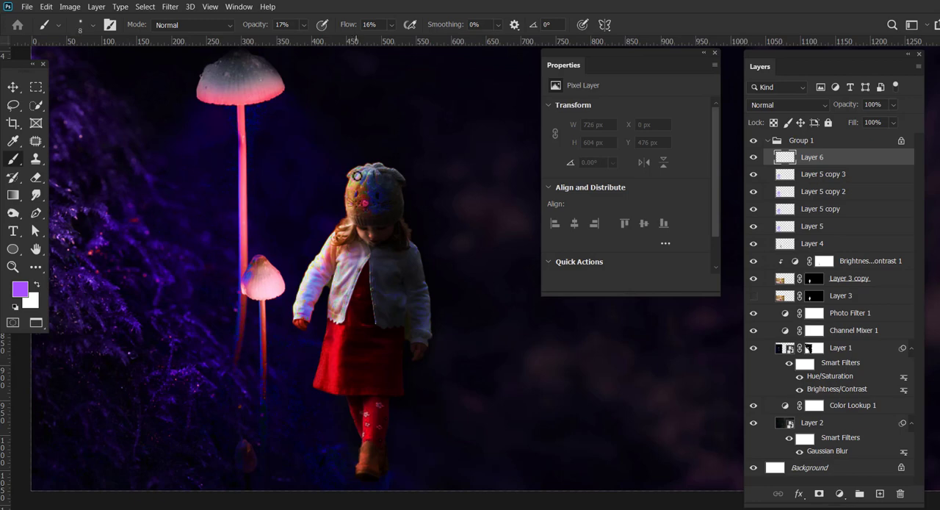
left_click(354, 172)
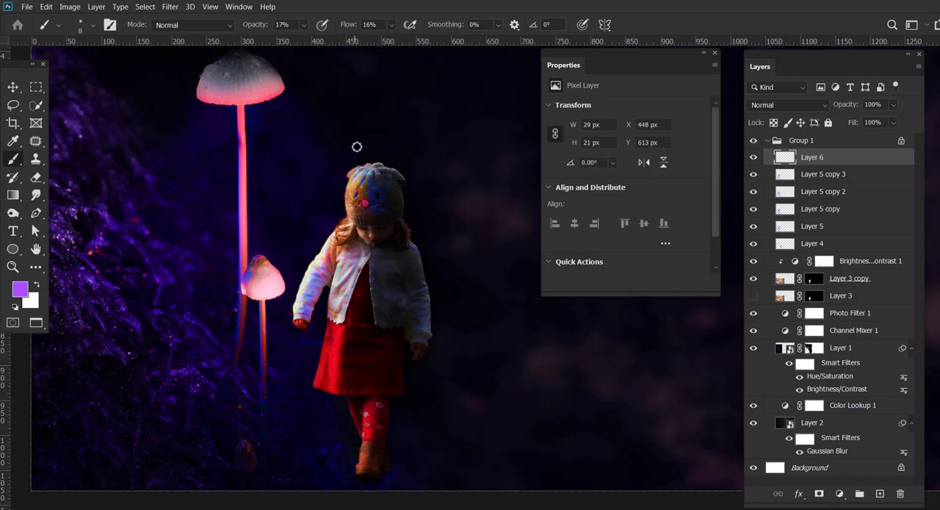
left_click(392, 24)
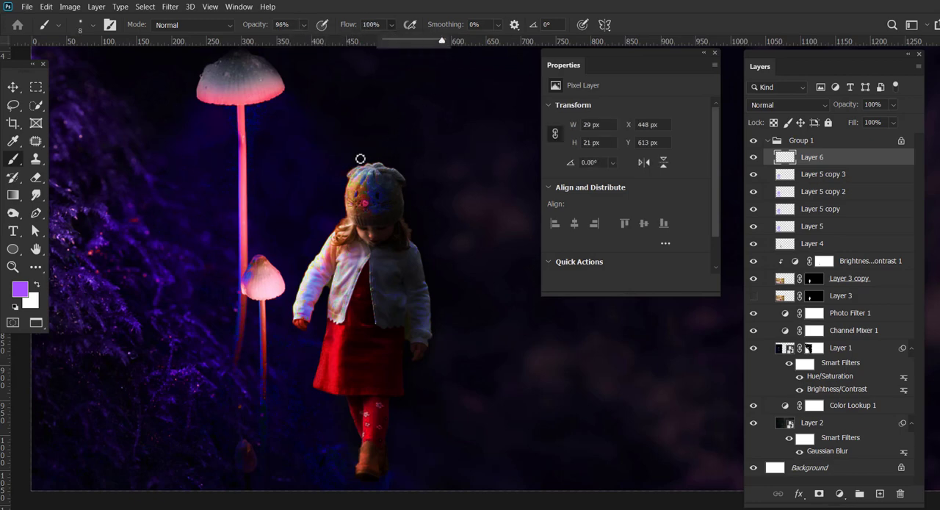
left_click(302, 26)
Paint purple rim light with a 6 px brush along the mushroom-facing side of the girl's hat, hair, sleeve, hand and jacket.
left_click(351, 177)
left_click_drag(349, 175, 380, 175)
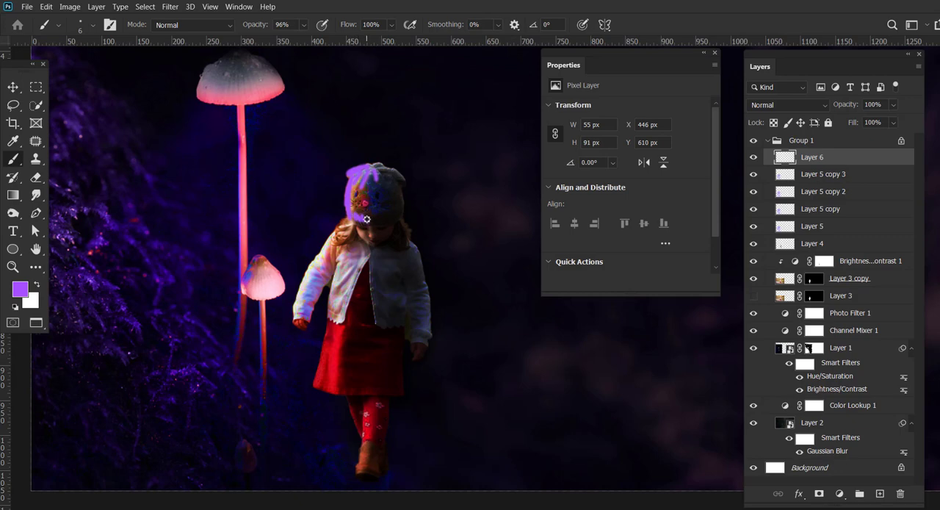
left_click_drag(347, 225, 326, 248)
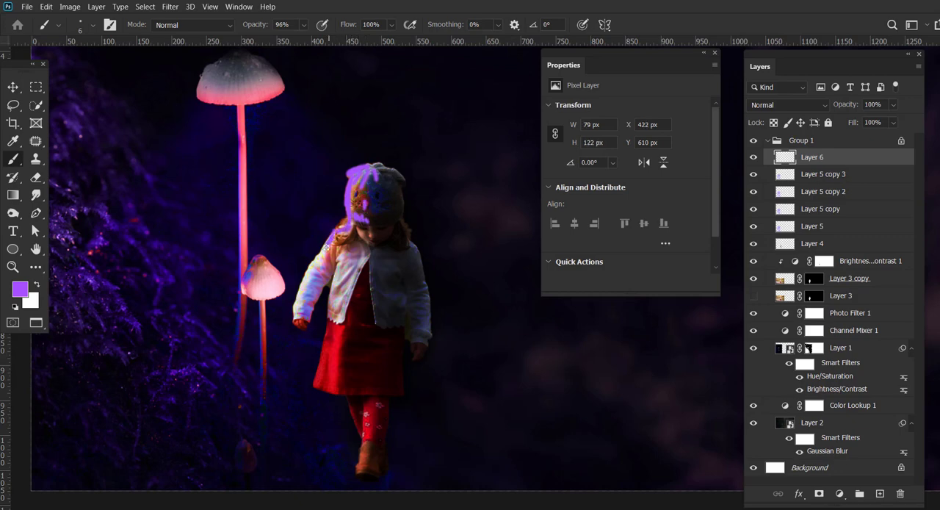
left_click_drag(301, 290, 309, 308)
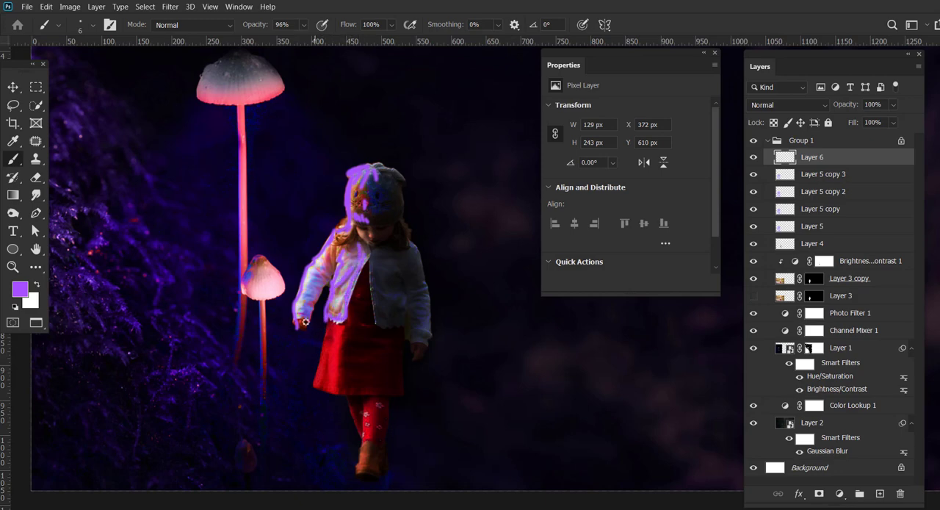
left_click_drag(299, 303, 299, 316)
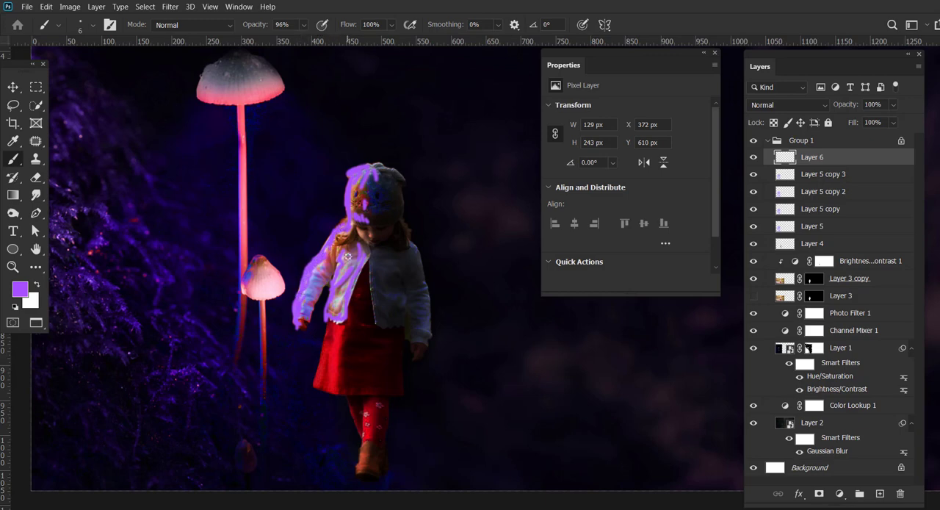
left_click_drag(370, 269, 360, 232)
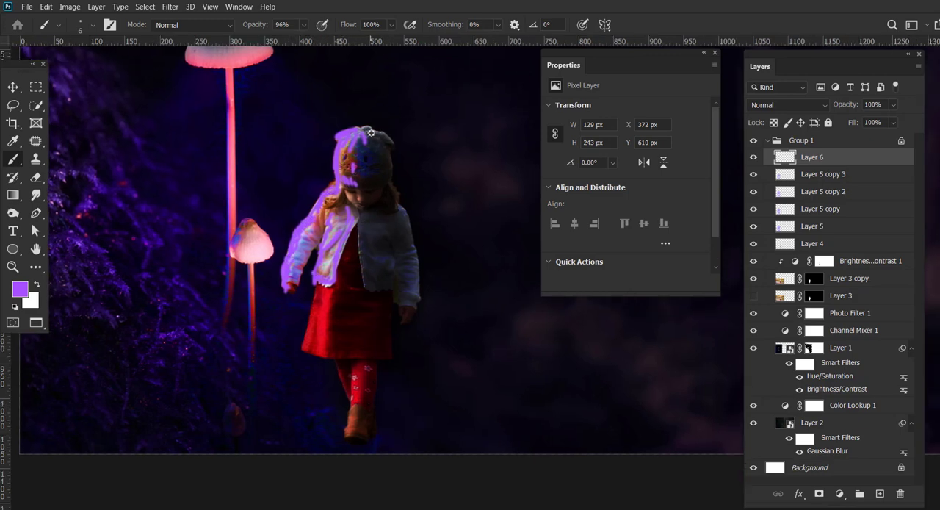
Continue the purple rim light down the mushroom-facing edge and hem of the girl's skirt and along her legs and boots.
mouse_move(364, 289)
left_mouse_down()
mouse_move(361, 266)
mouse_move(320, 334)
left_mouse_up()
mouse_move(314, 265)
left_mouse_down()
mouse_move(302, 327)
mouse_move(306, 297)
left_mouse_up()
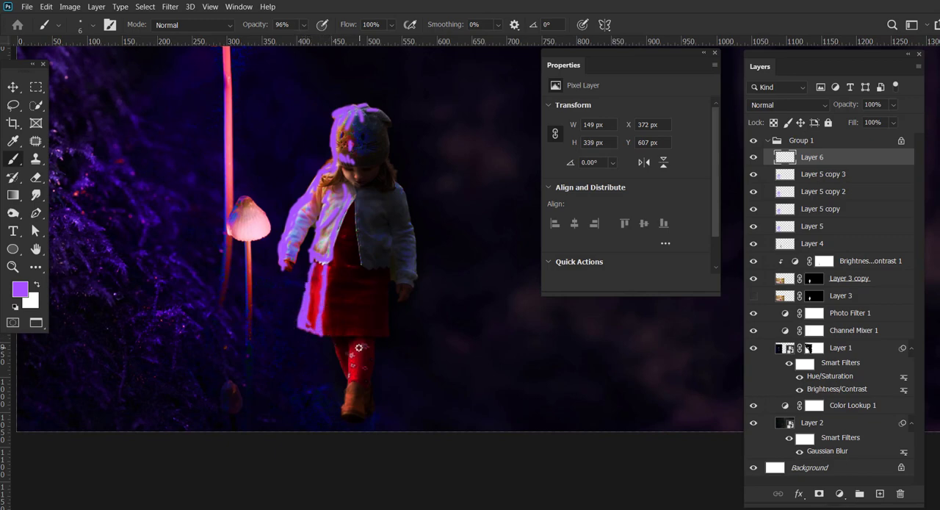
left_click_drag(352, 358, 354, 344)
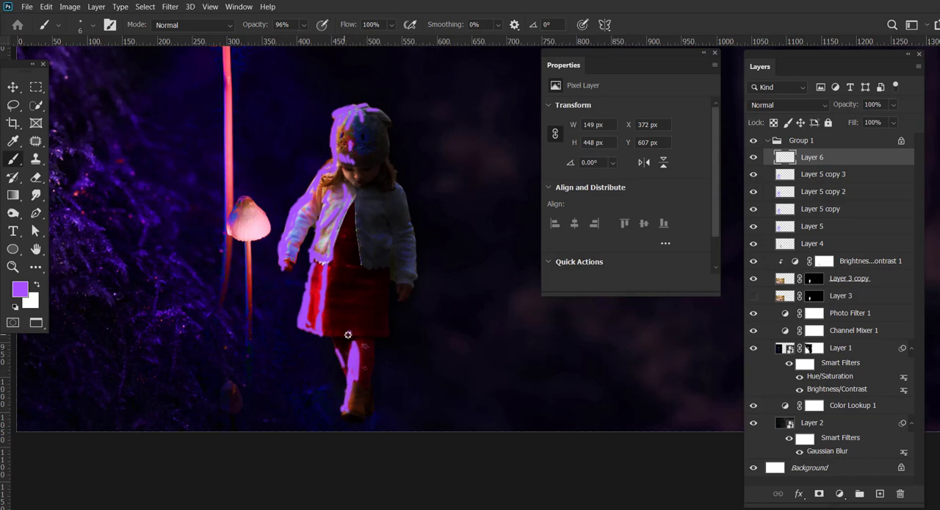
left_click_drag(348, 335, 358, 334)
Try blend modes from Darken through Hard Mix on the rim light layer, settling on Pin Light at 58% opacity.
left_click(787, 104)
key("Down")
key("Down")
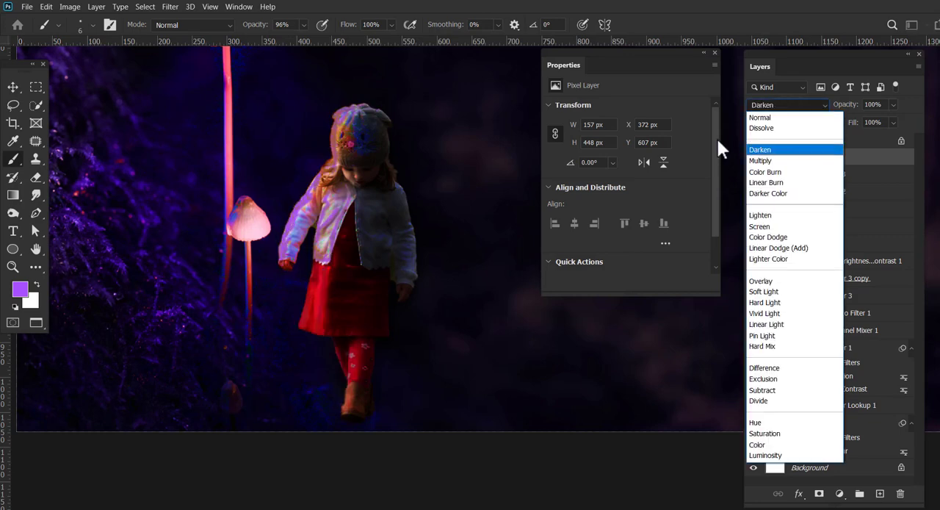
key("Down")
key("Down")
key("Return")
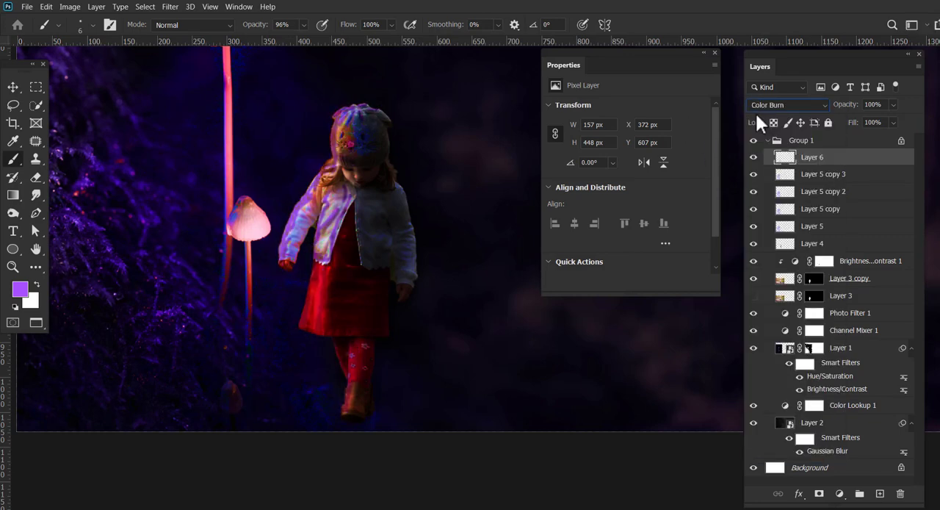
key("Down")
key("Down")
key("Down")
key("Down")
key("Down")
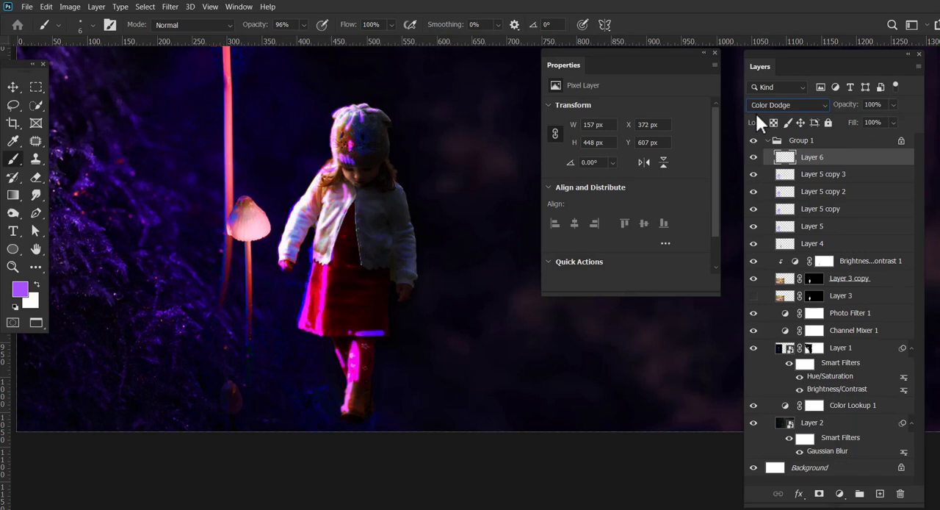
key("Down")
key("Down")
key("Down")
key("Down")
key("Down")
key("Down")
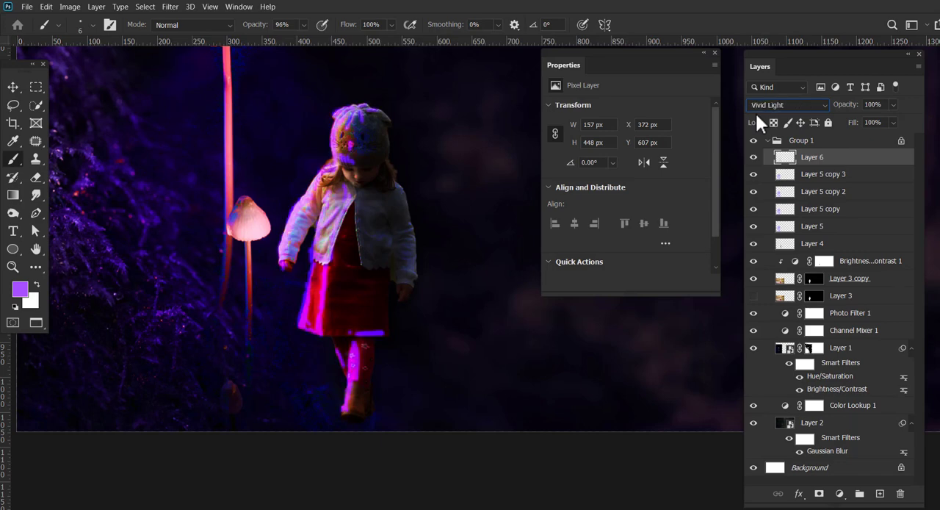
key("Down")
key("Down")
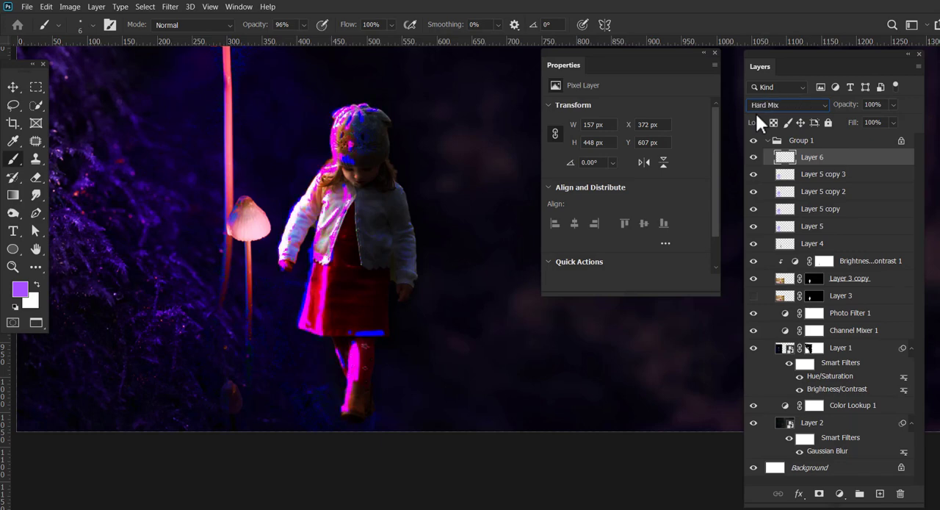
left_click(893, 104)
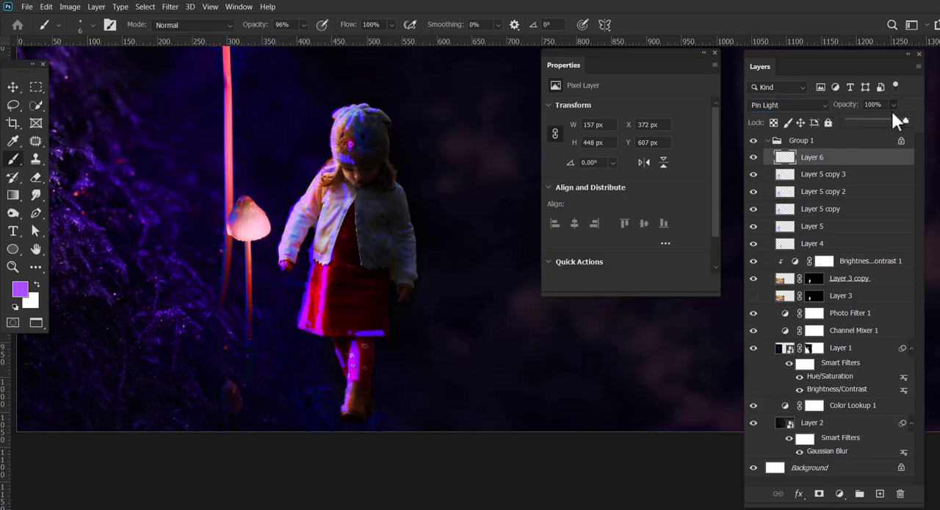
left_click(343, 121)
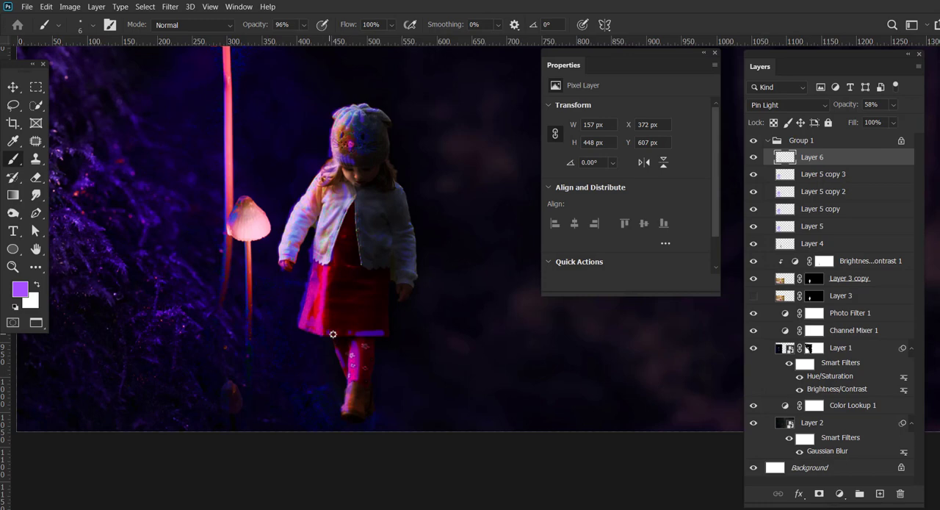
Try the blend modes from Difference through Luminosity on the rim light layer, and test Divide at 100% opacity.
left_click(796, 106)
left_click(723, 133)
key("Down")
key("Down")
key("Down")
key("Down")
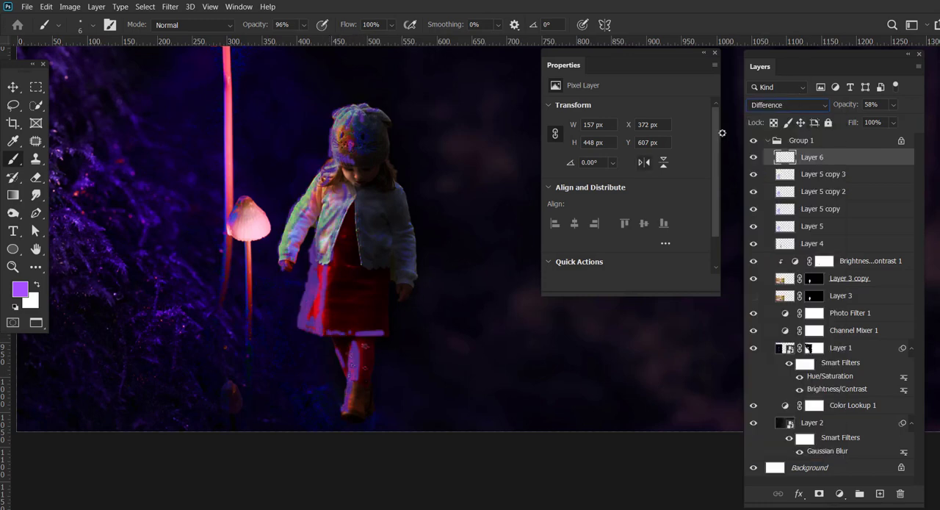
key("Down")
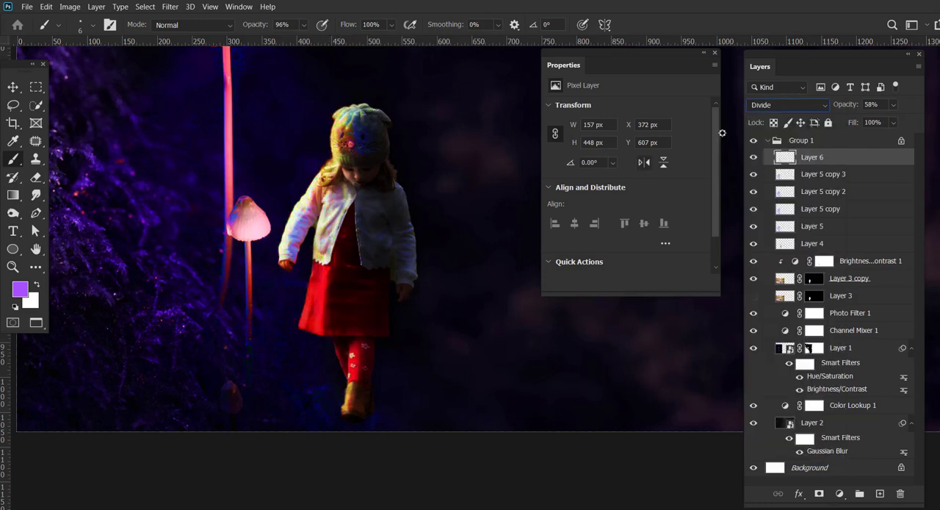
key("Down")
key("Down")
key("Down")
key("Down")
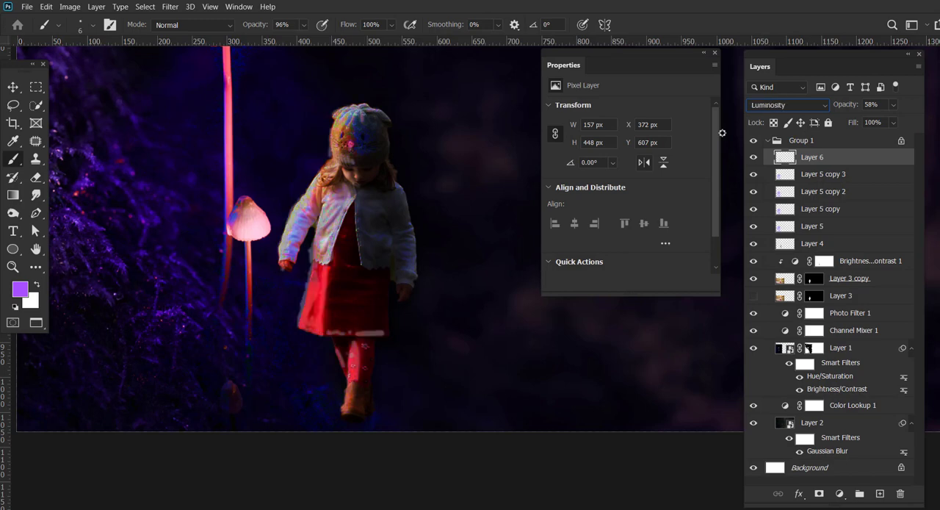
key("Up")
key("Up")
key("Up")
key("Up")
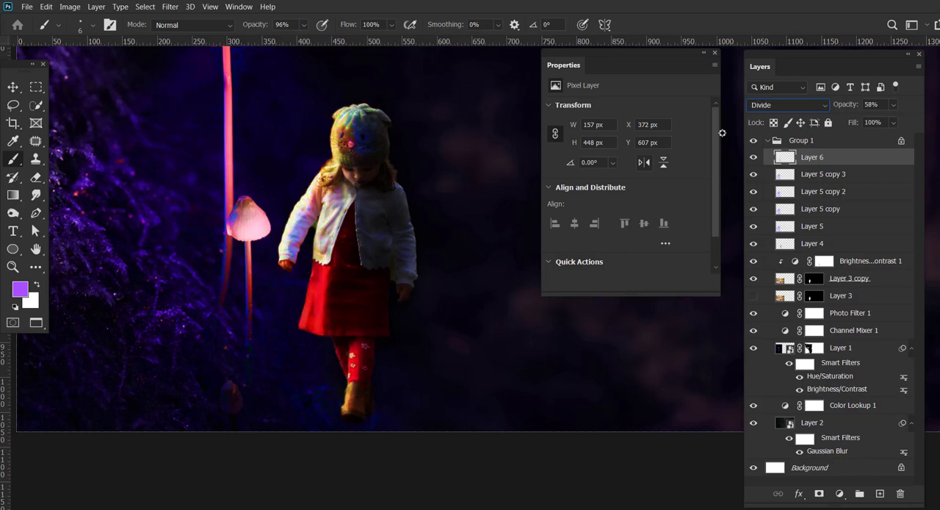
left_click_drag(894, 109, 933, 127)
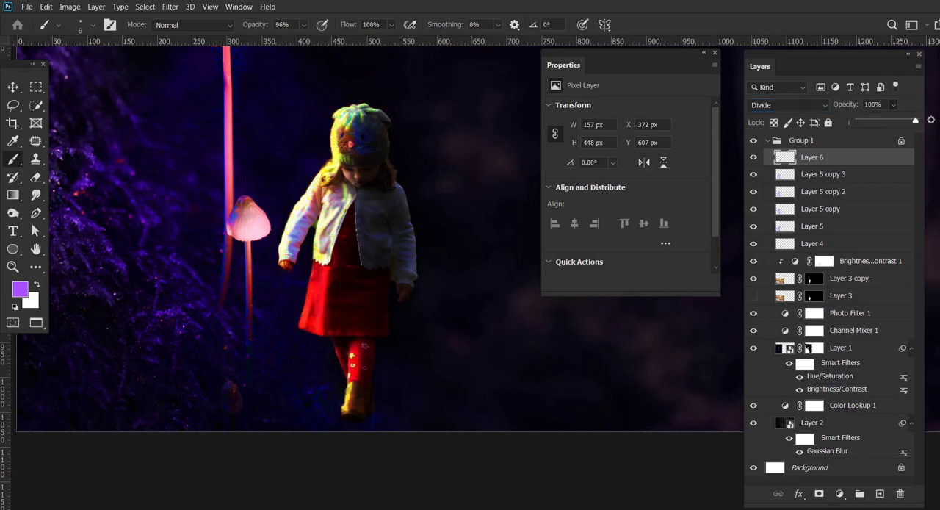
Set the rim light layer's blend mode to Color and its opacity to 80%.
left_click(797, 105)
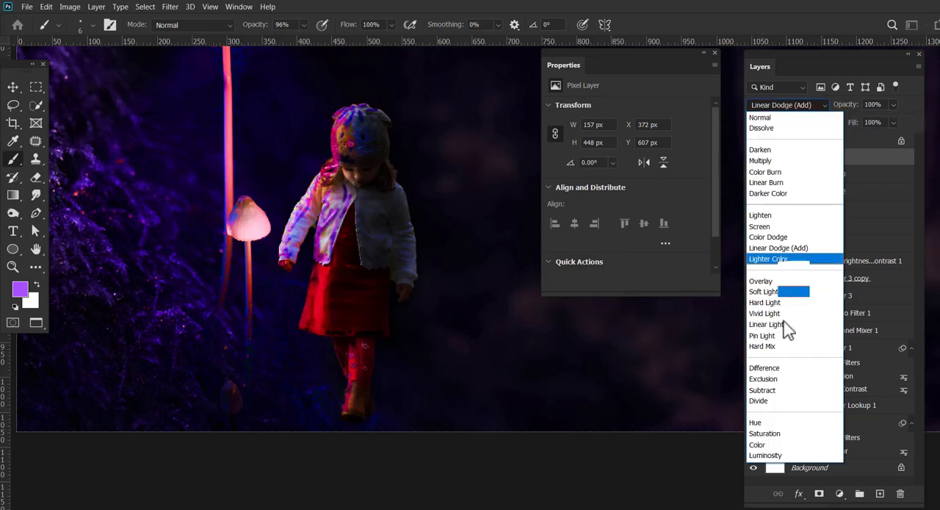
left_click(768, 445)
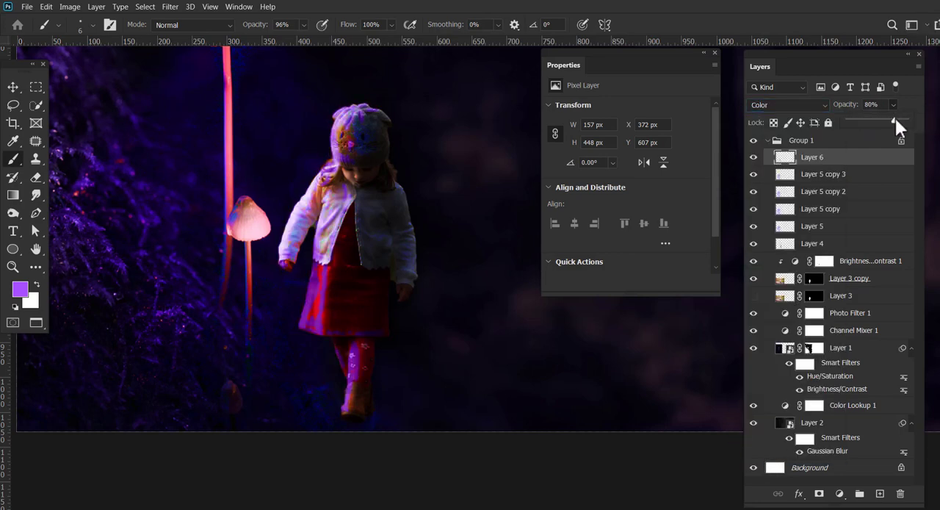
left_click(13, 267)
left_click_drag(405, 207, 380, 222)
Select the girl's cut-out layer, Layer 3 copy, and hide and show it to check what it contains.
left_click(12, 86)
left_click(338, 341)
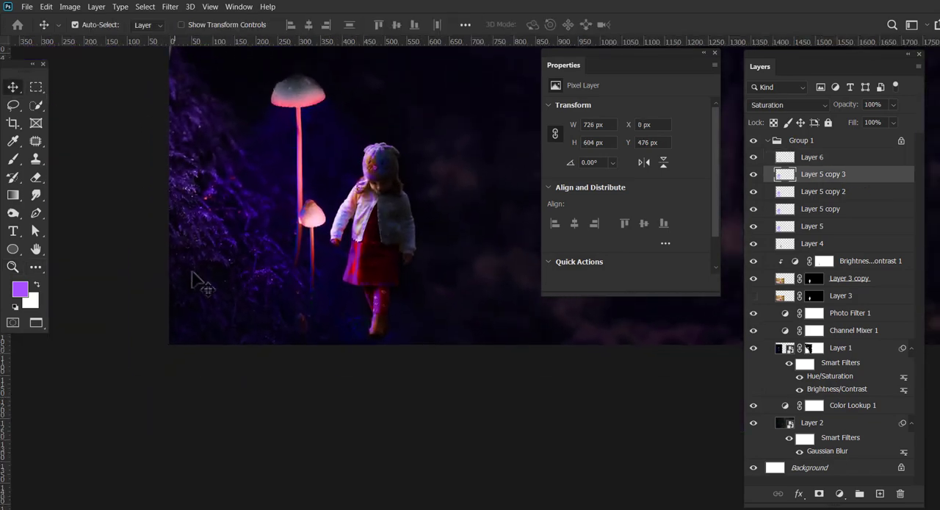
left_click(378, 338)
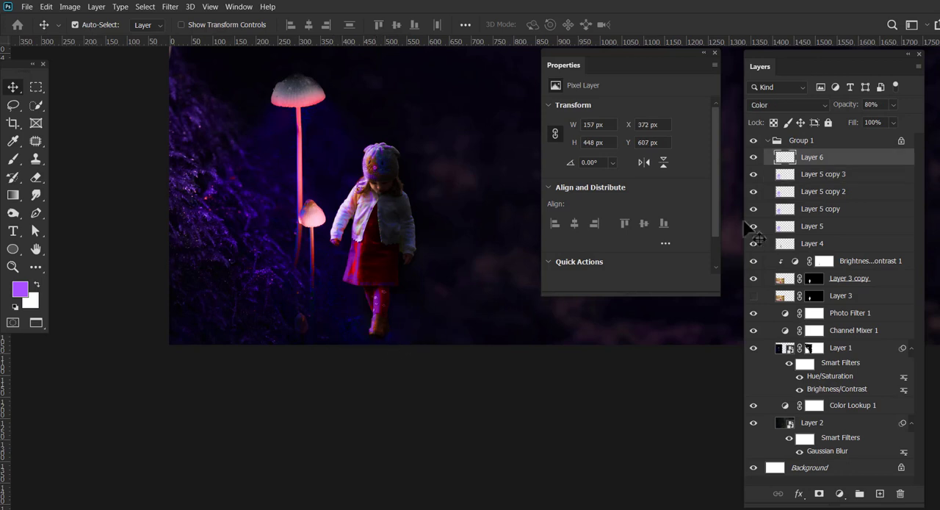
left_click(823, 287)
left_click(753, 279)
left_click(754, 279)
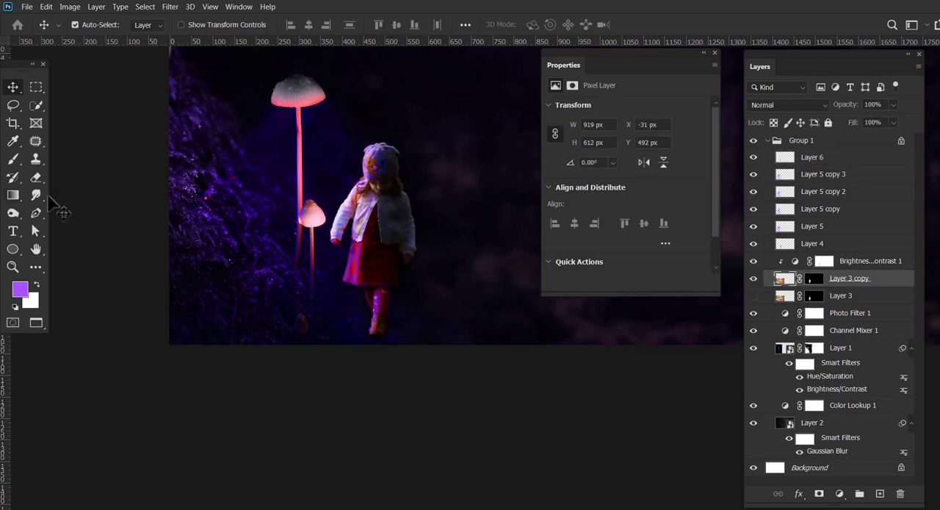
Try blending the girl's boots into the dark ground with a 20 px brush on Layer 3 copy and its mask.
key("b")
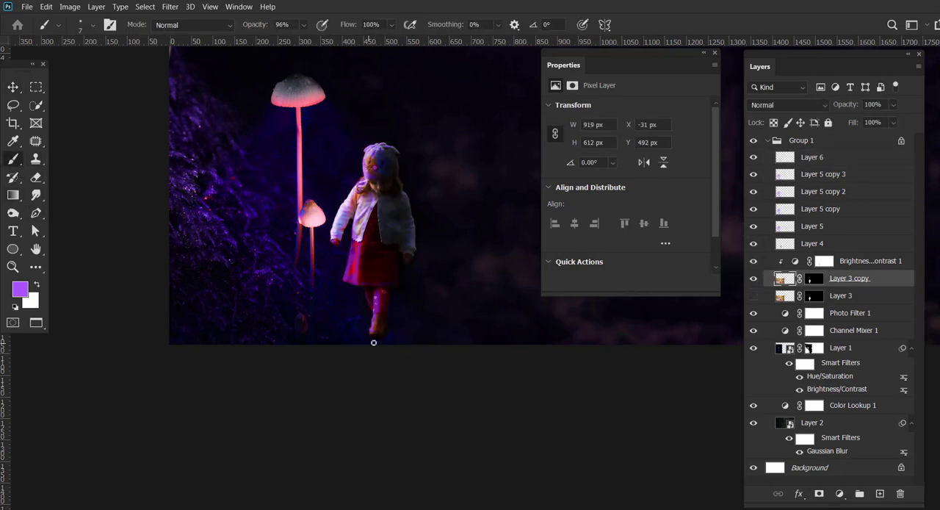
key("bracketright")
key("bracketright")
left_click(15, 306)
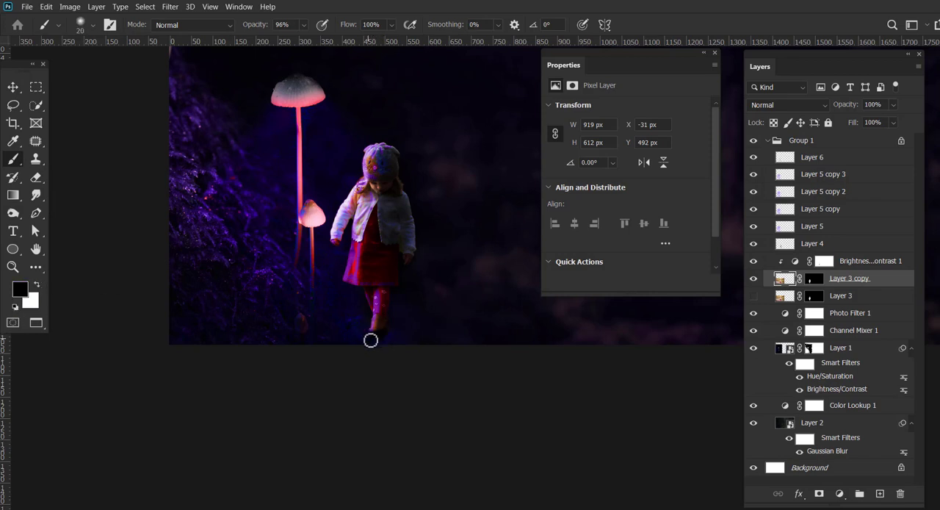
key("ctrl")
left_click(813, 278)
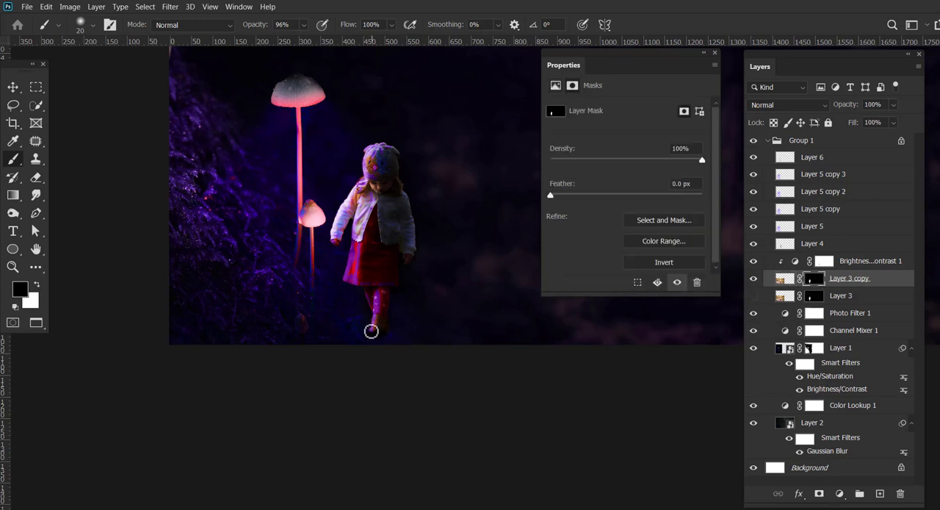
key("x")
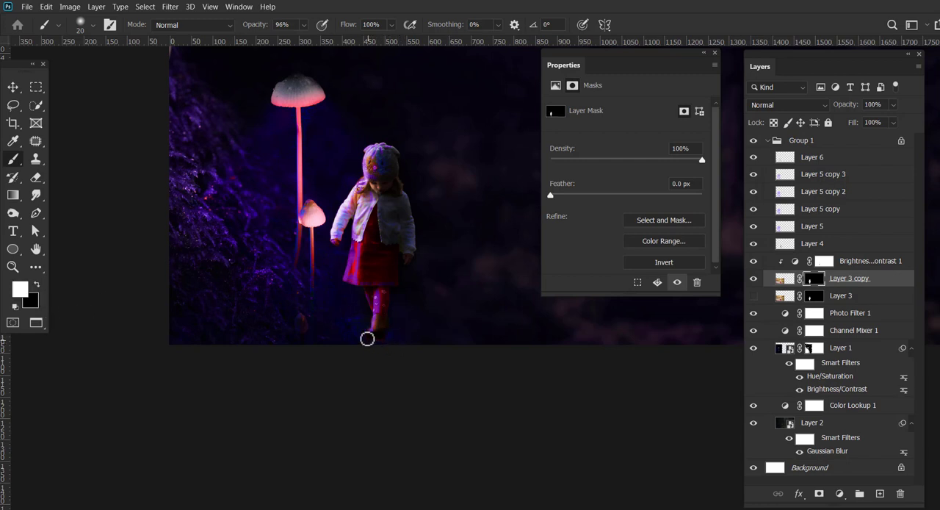
Add a new layer directly beneath the girl's cut-out and paint a black ground shadow about 422 px wide extending from her boots.
left_click(842, 296)
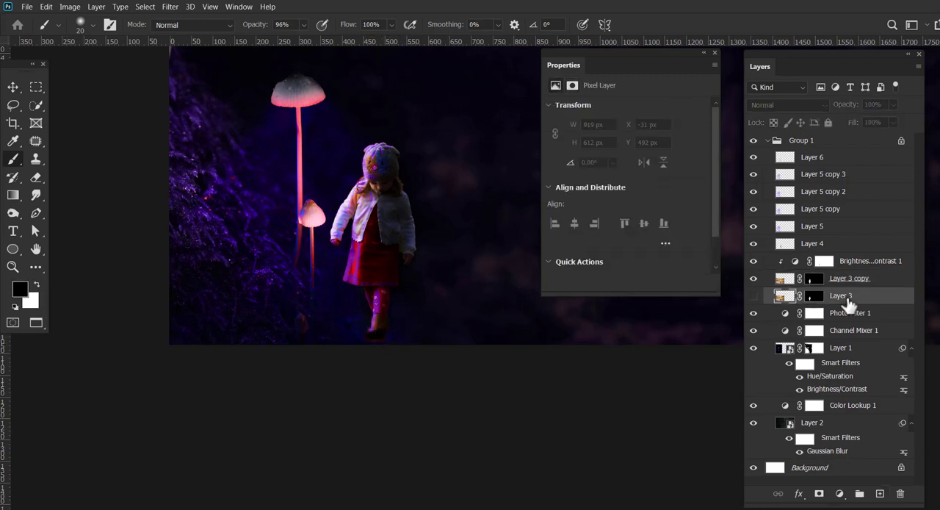
left_click(880, 493)
mouse_move(418, 326)
left_mouse_down()
mouse_move(397, 335)
mouse_move(480, 338)
mouse_move(391, 342)
mouse_move(487, 329)
mouse_move(323, 349)
mouse_move(338, 340)
mouse_move(461, 349)
mouse_move(409, 350)
left_mouse_up()
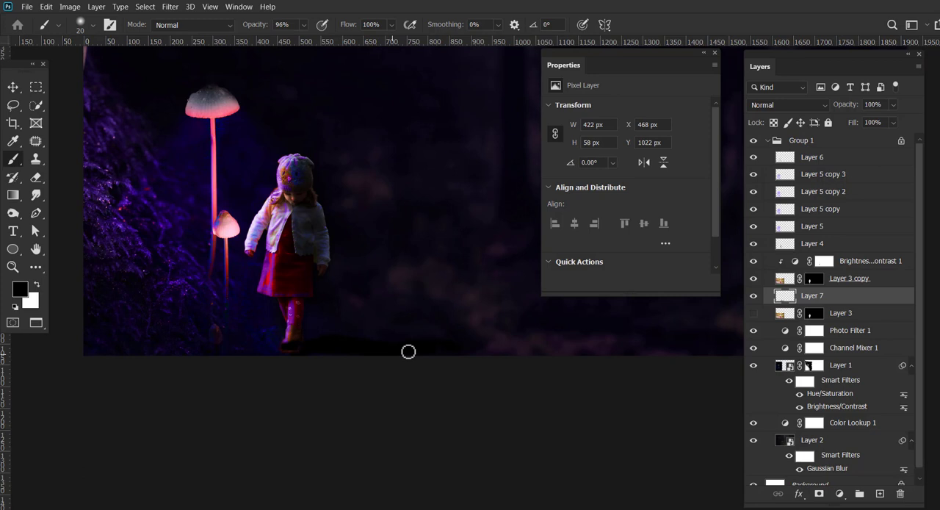
Soften the black ground shadow on Layer 7 with an 18 px Gaussian Blur.
left_click(170, 7)
mouse_move(216, 143)
left_click(367, 174)
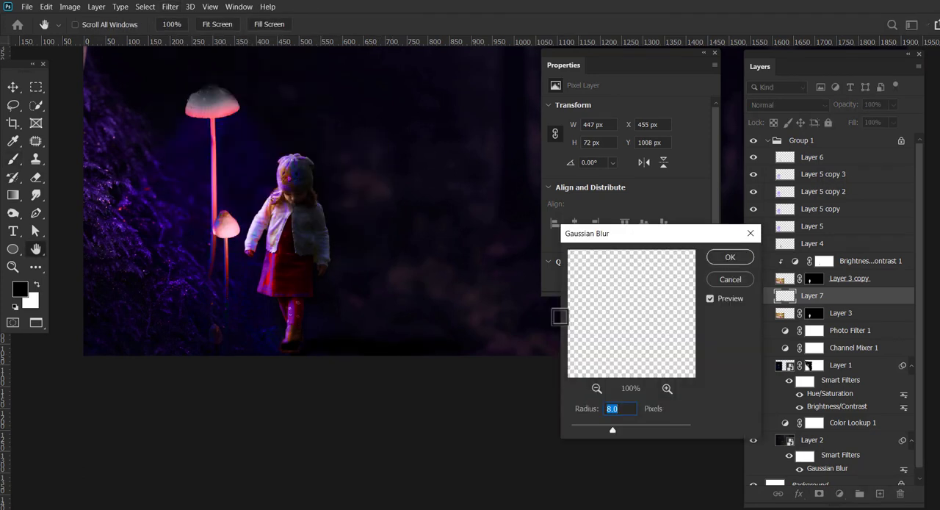
left_click_drag(612, 430, 623, 431)
left_click(730, 257)
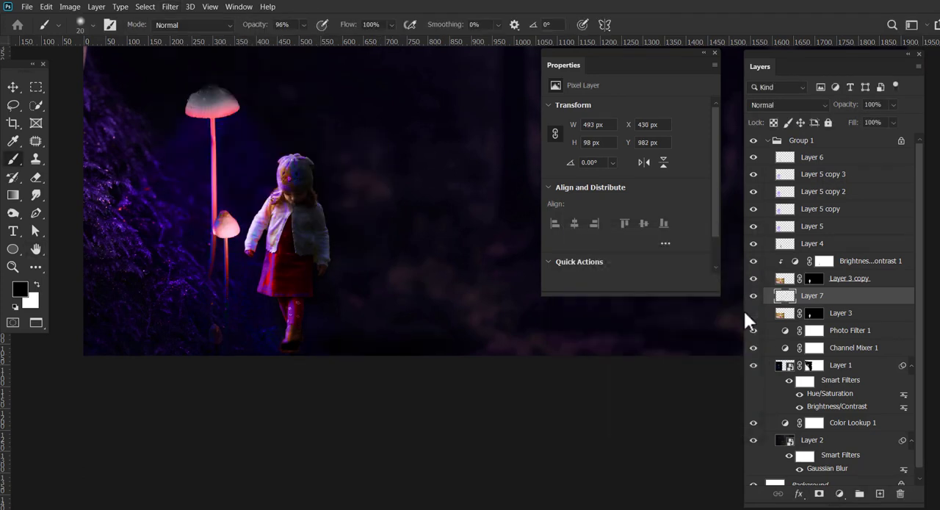
Paint a smaller black contact shadow under the girl's boots on a new layer above Layer 7 and soften it with a 3.9 px Gaussian Blur.
left_click(880, 494)
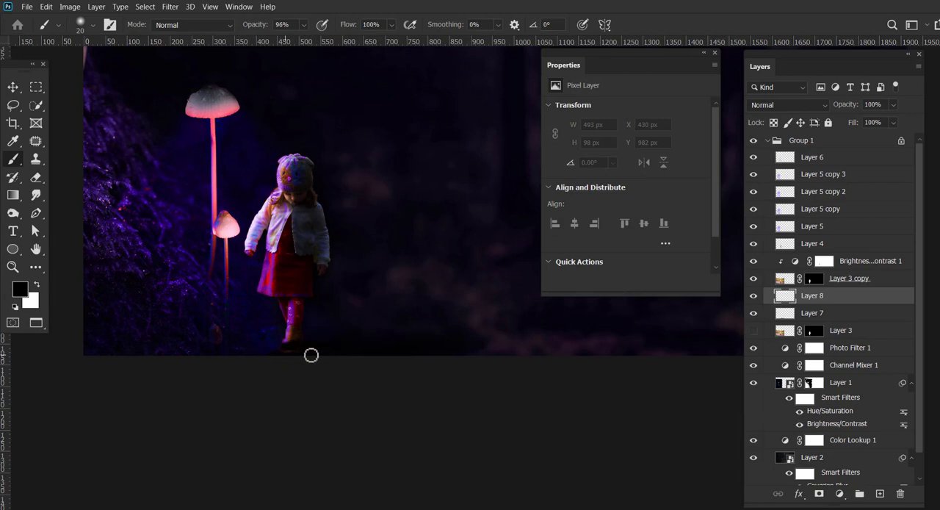
left_click(170, 6)
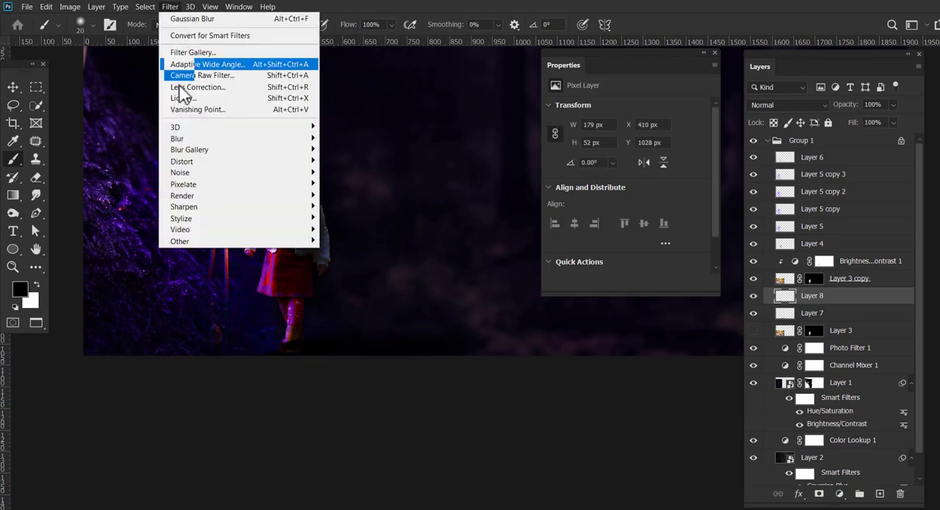
mouse_move(189, 145)
left_click(355, 180)
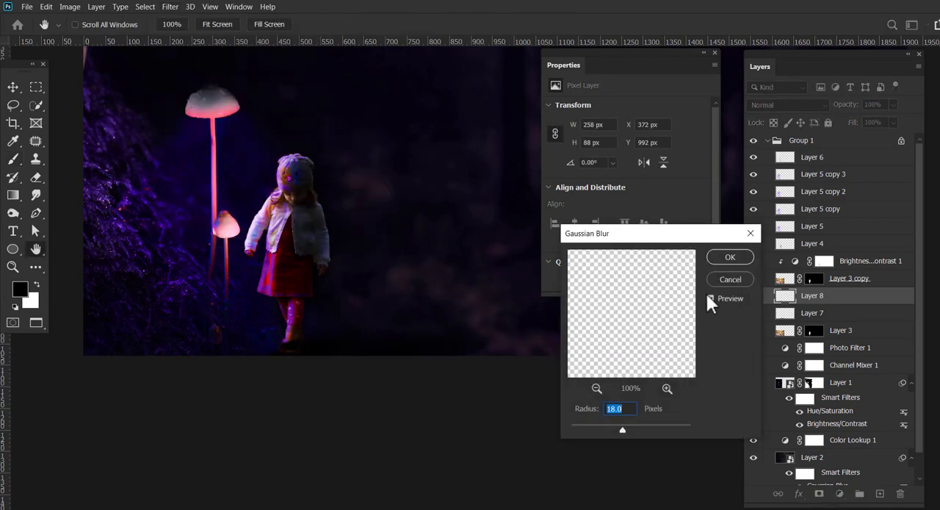
left_click_drag(622, 429, 606, 432)
left_click(730, 257)
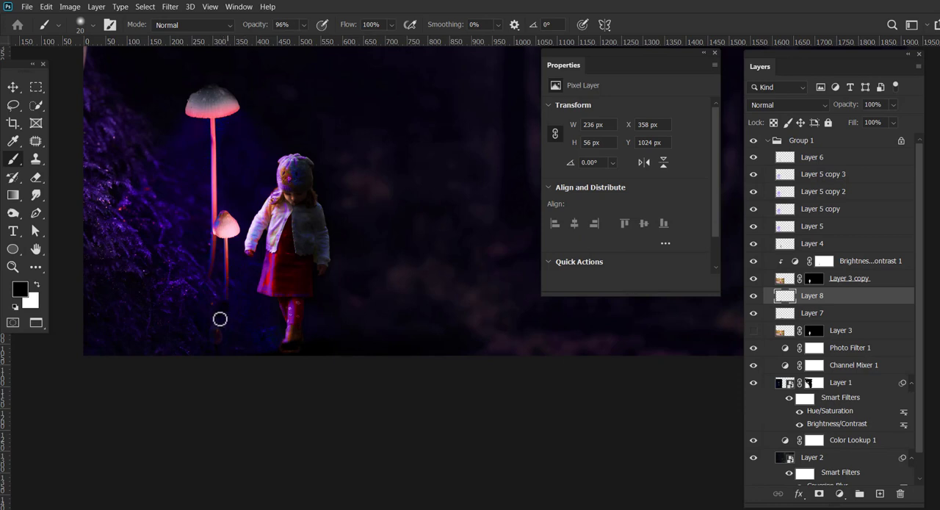
Add a new layer above Layer 6 at the top of the group and set the foreground color to purple 5e03ff.
left_click(13, 88)
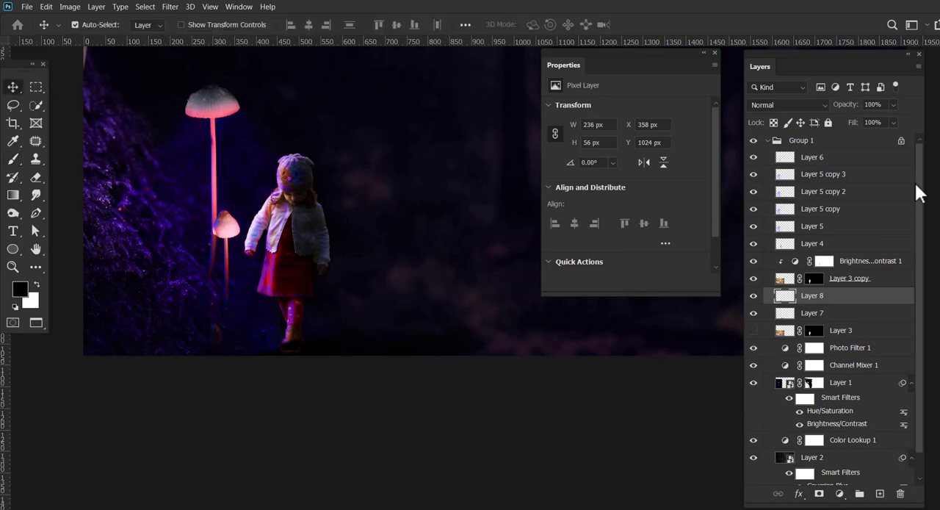
left_click(843, 156)
left_click(880, 493)
left_click(37, 286)
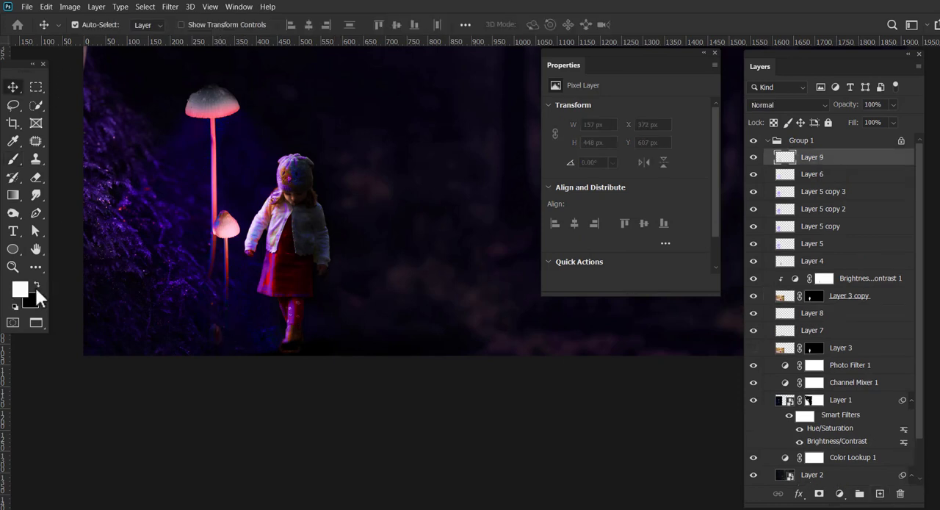
left_click(21, 290)
left_click(159, 232)
left_click(338, 289)
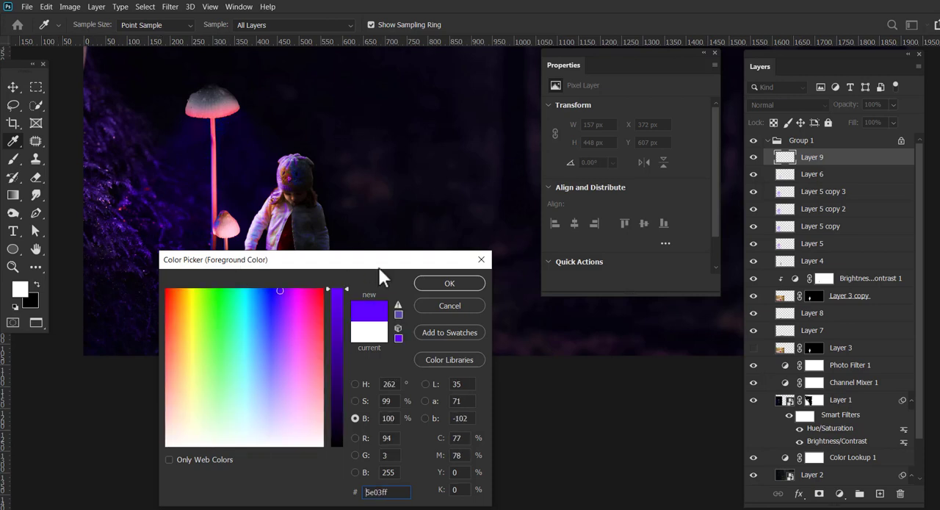
left_click(450, 284)
Paint purple light beneath the large mushroom's cap, adding faint rays on one side with the brush at 25% opacity and 27% flow.
key("b")
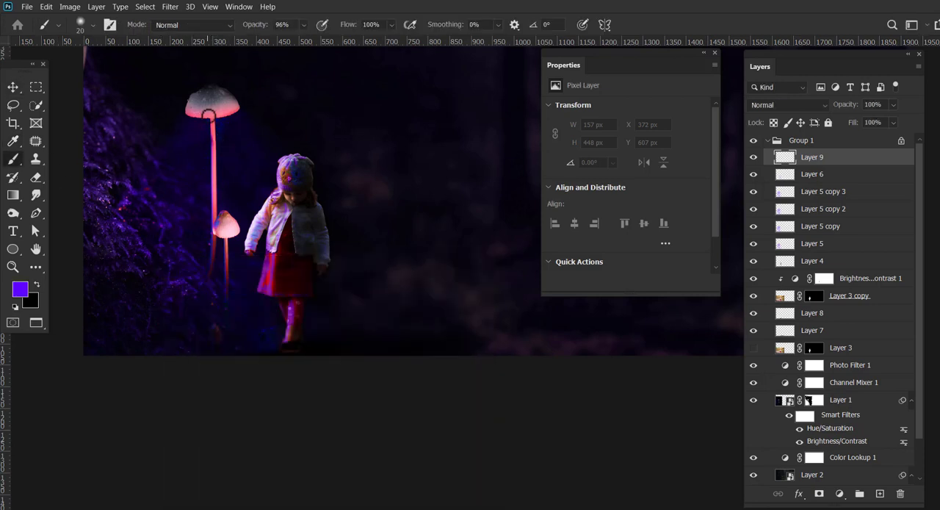
left_click_drag(190, 119, 233, 116)
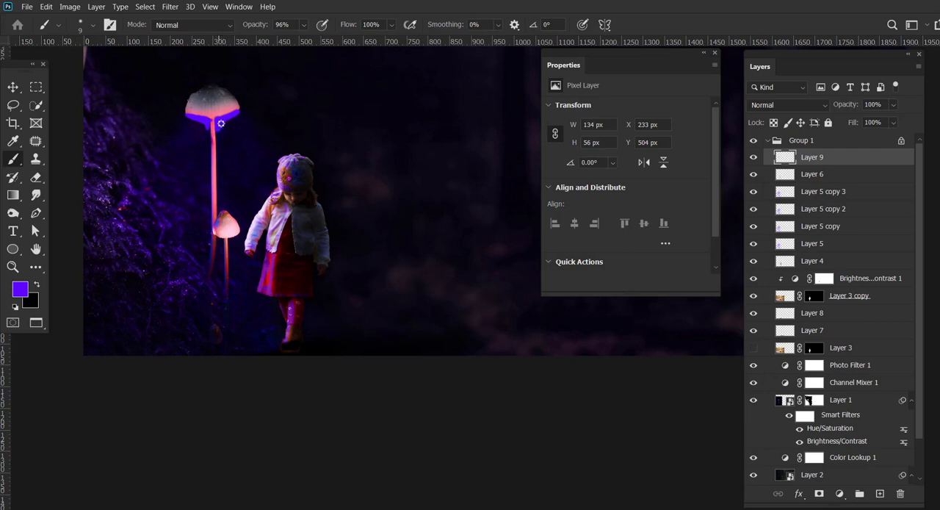
left_click(304, 28)
left_click_drag(294, 42, 275, 44)
left_click(391, 28)
left_click_drag(376, 43, 361, 45)
left_click(193, 121)
left_click(193, 129)
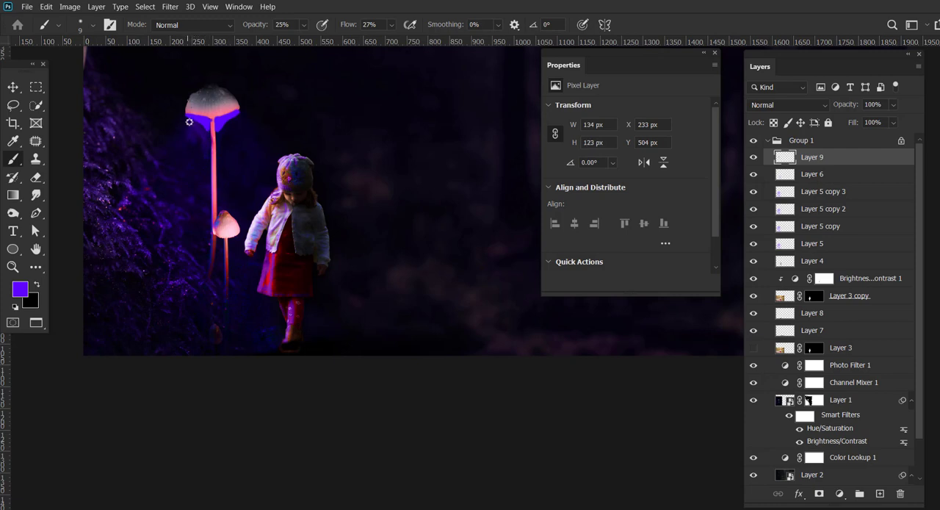
left_click(179, 141)
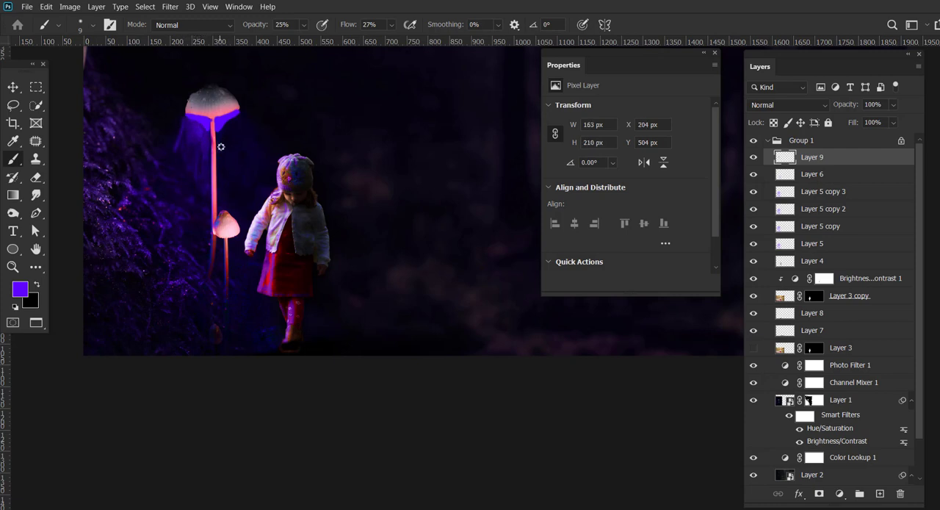
Raise the brush opacity to 48% and fan purple rays out on both sides of the large mushroom's stem, about 305 px wide overall.
left_click(303, 24)
left_click_drag(303, 40, 320, 40)
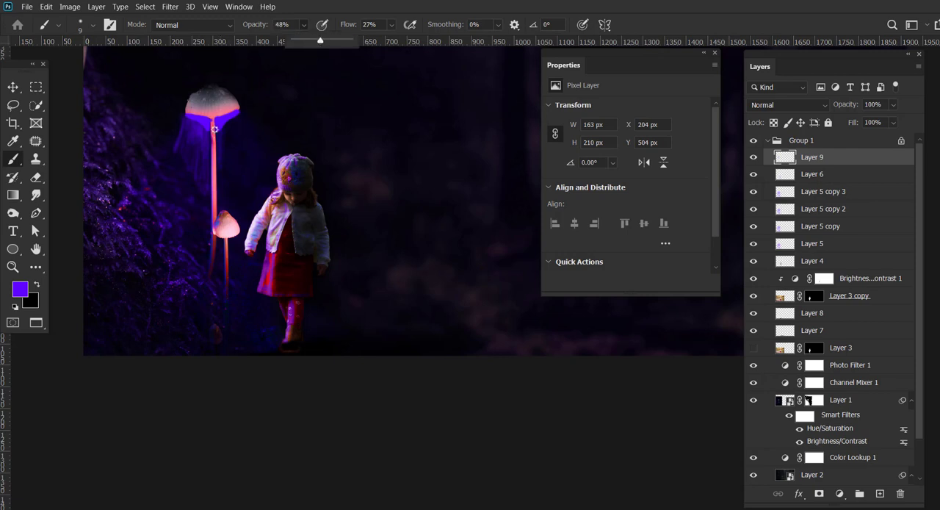
left_click(214, 129)
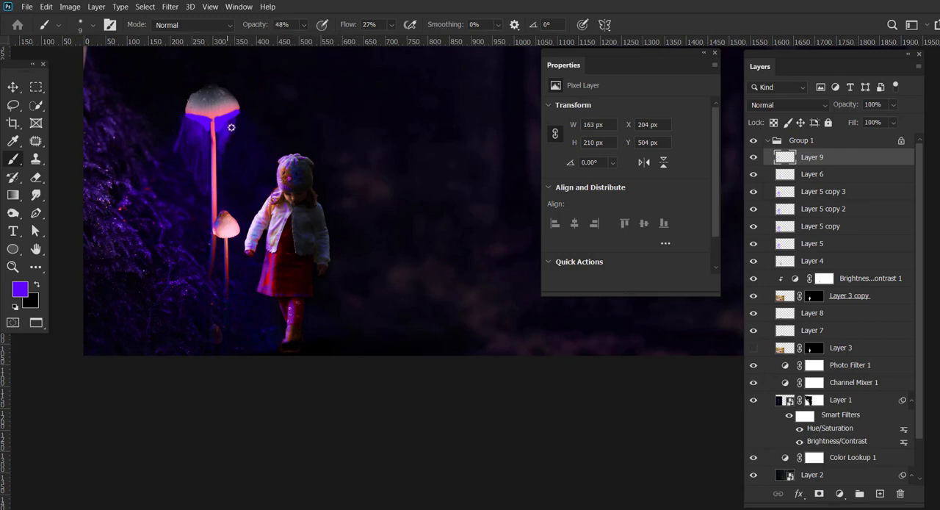
left_click_drag(231, 127, 231, 123)
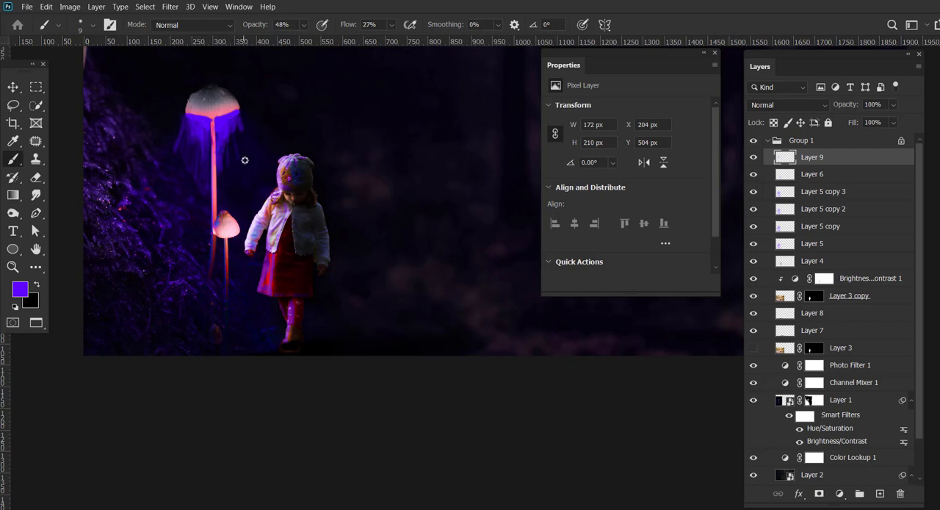
mouse_move(255, 154)
left_mouse_down()
mouse_move(241, 118)
mouse_move(238, 177)
mouse_move(249, 162)
mouse_move(270, 179)
mouse_move(271, 165)
mouse_move(211, 148)
mouse_move(185, 128)
mouse_move(175, 153)
left_mouse_up()
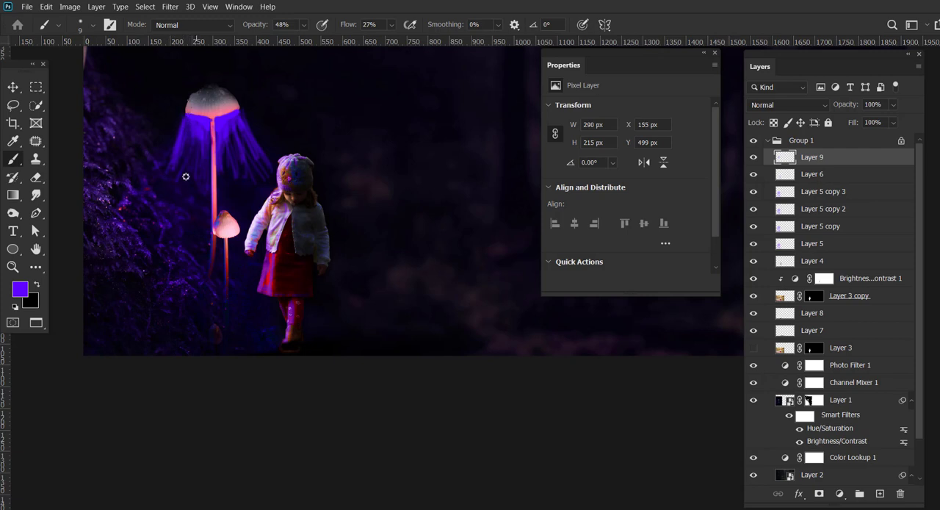
Try softening the painted purple rays with a 19.4 px Gaussian Blur.
left_click(172, 7)
mouse_move(233, 141)
left_click(346, 186)
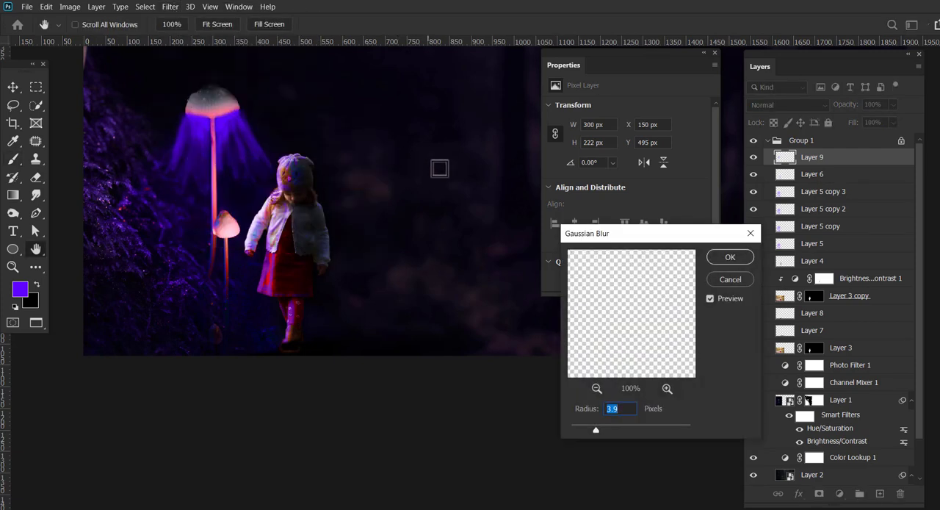
left_click_drag(596, 429, 624, 428)
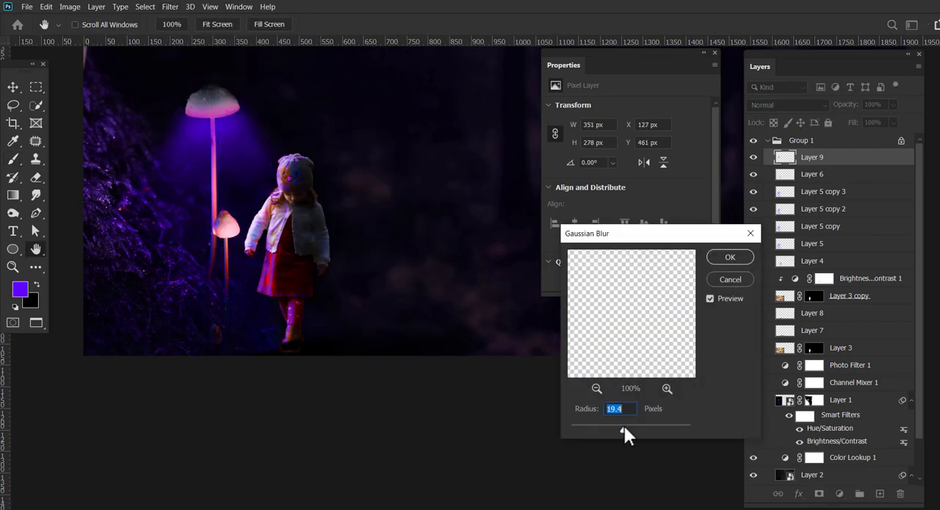
left_click(729, 257)
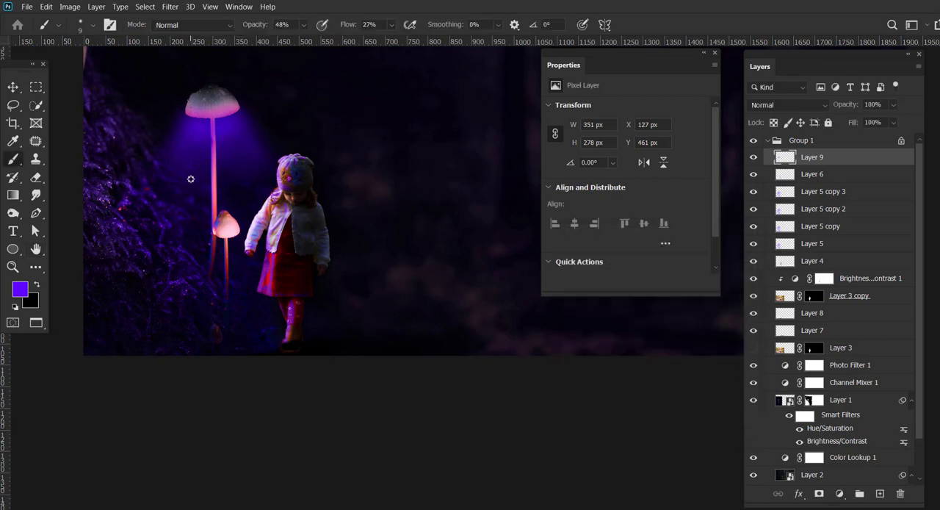
key("ctrl+z")
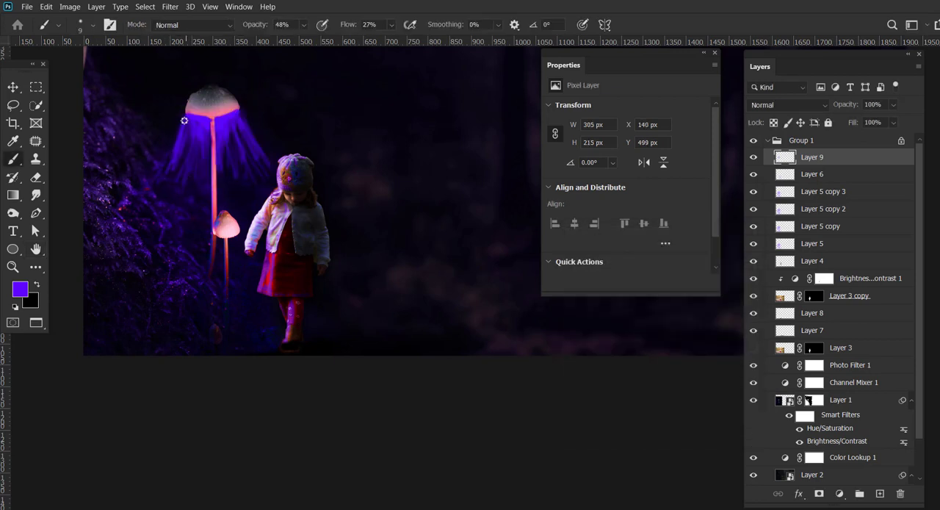
Lengthen the large mushroom's purple rays toward the foliage, the small mushroom and the girl, to about 460 px high overall.
left_click_drag(185, 121, 149, 214)
mouse_move(184, 152)
left_mouse_down()
mouse_move(183, 238)
mouse_move(210, 167)
mouse_move(199, 249)
left_mouse_up()
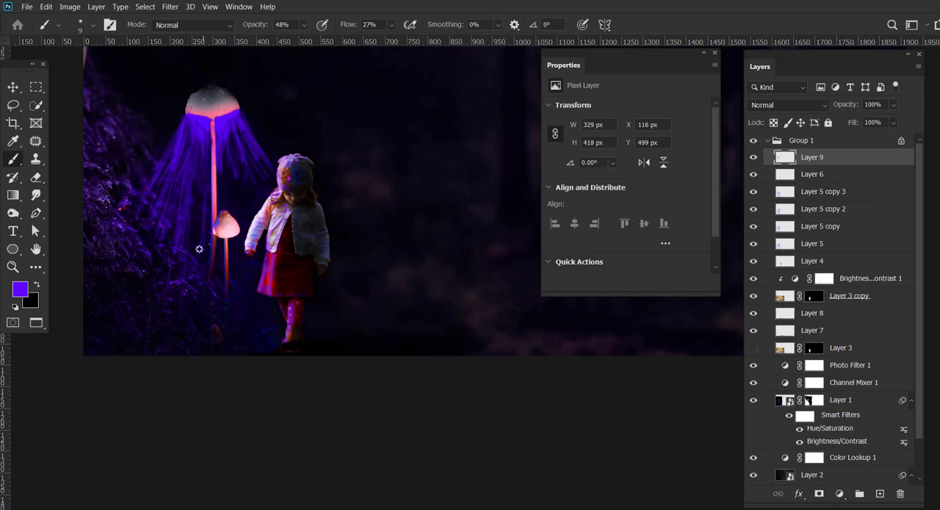
left_click_drag(210, 168, 223, 270)
left_click_drag(225, 215, 219, 222)
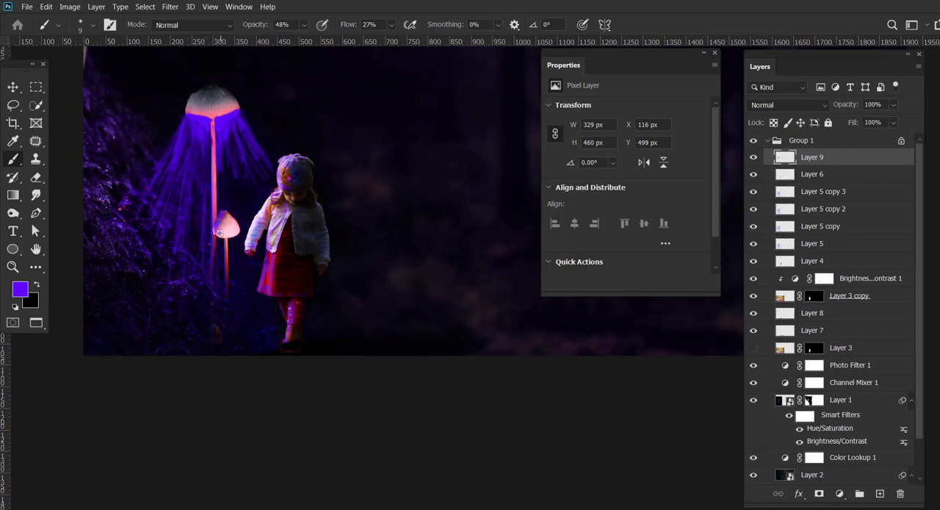
mouse_move(229, 156)
left_mouse_down()
mouse_move(224, 214)
mouse_move(259, 223)
left_mouse_up()
left_click_drag(265, 164, 276, 222)
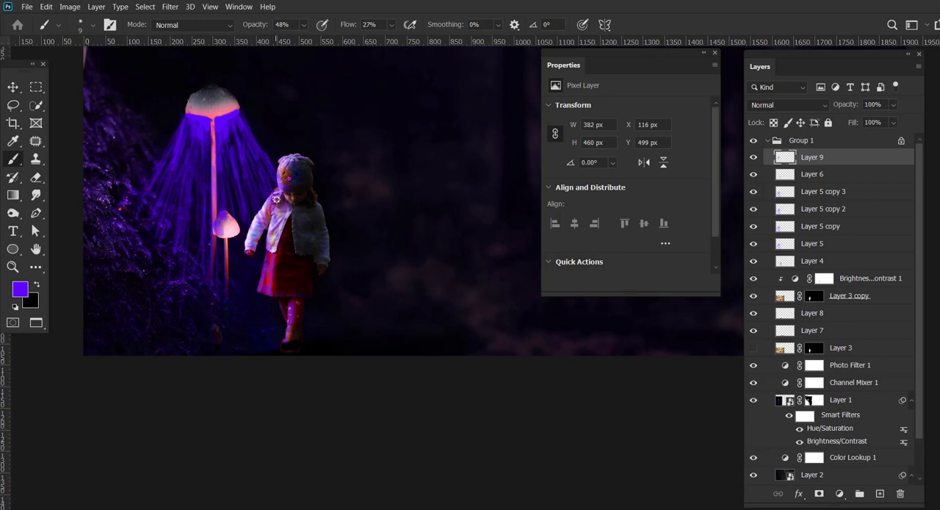
Extend the purple rays down to the ground and add loose purple strokes over the foliage and the ground behind the girl.
mouse_move(247, 184)
left_mouse_down()
mouse_move(261, 217)
mouse_move(256, 282)
left_mouse_up()
left_click_drag(235, 230, 255, 317)
mouse_move(227, 225)
left_mouse_down()
mouse_move(246, 319)
mouse_move(233, 324)
left_mouse_up()
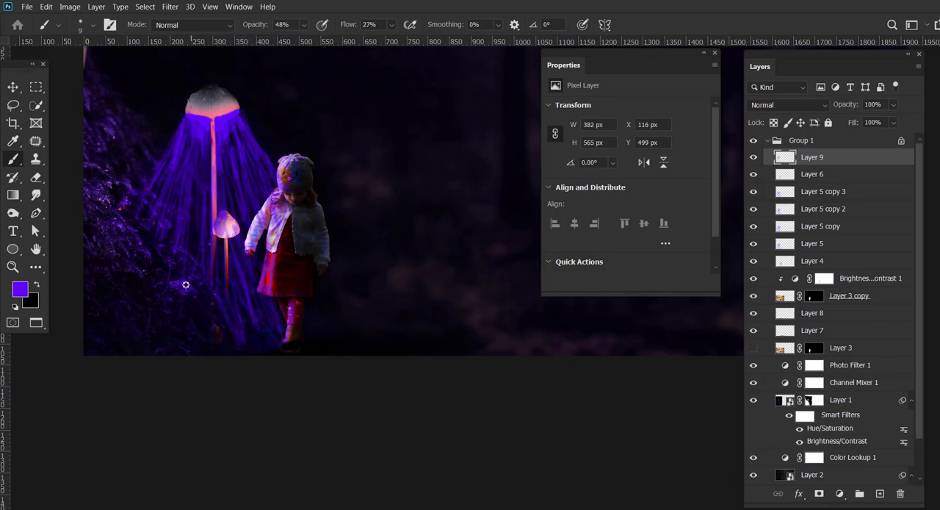
mouse_move(149, 260)
left_mouse_down()
mouse_move(129, 238)
mouse_move(134, 199)
left_mouse_up()
mouse_move(330, 319)
left_mouse_down()
mouse_move(308, 332)
mouse_move(363, 308)
mouse_move(335, 333)
mouse_move(364, 311)
mouse_move(370, 321)
mouse_move(312, 345)
left_mouse_up()
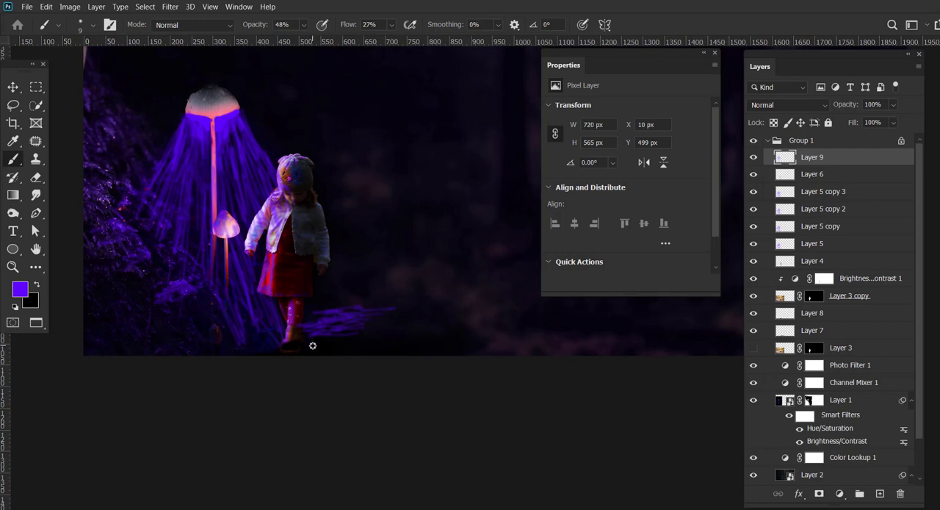
left_click_drag(401, 304, 336, 304)
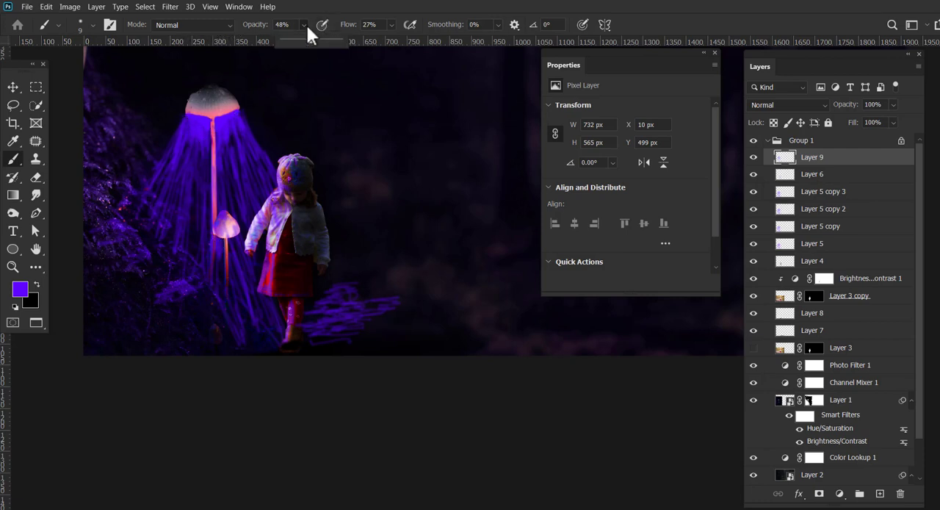
Paint purple rays beneath the small mushroom's cap, first at 79% opacity and 60% flow, then fainter at 54% opacity and 29% flow.
left_click_drag(391, 24, 415, 42)
left_click(211, 242)
left_click_drag(211, 244, 211, 247)
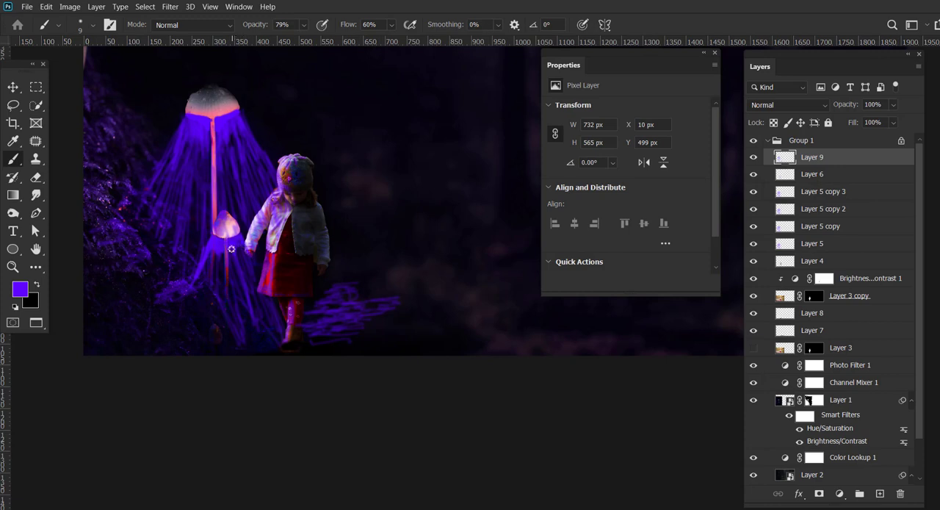
left_click_drag(307, 40, 298, 40)
left_click(235, 255)
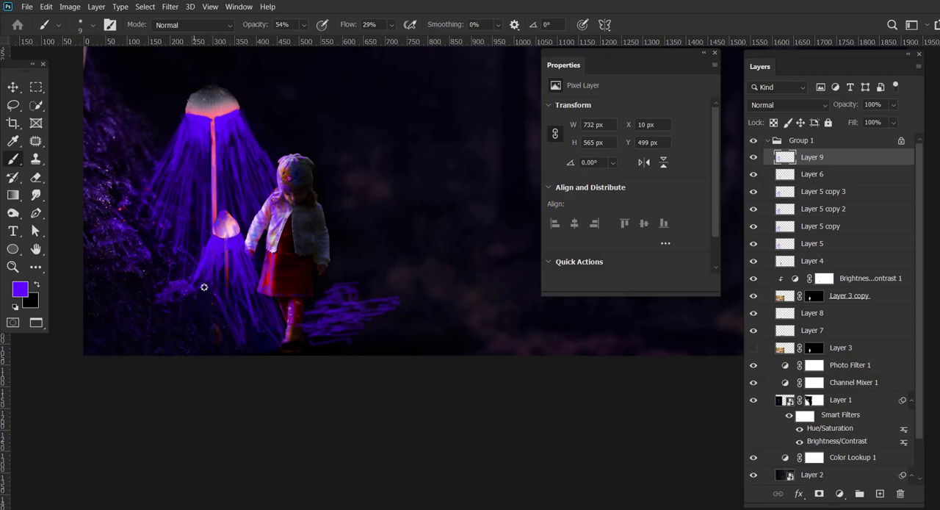
Soften all the purple rays on Layer 9 into a glow with a 45.6 px Gaussian Blur.
key("v")
left_click(170, 7)
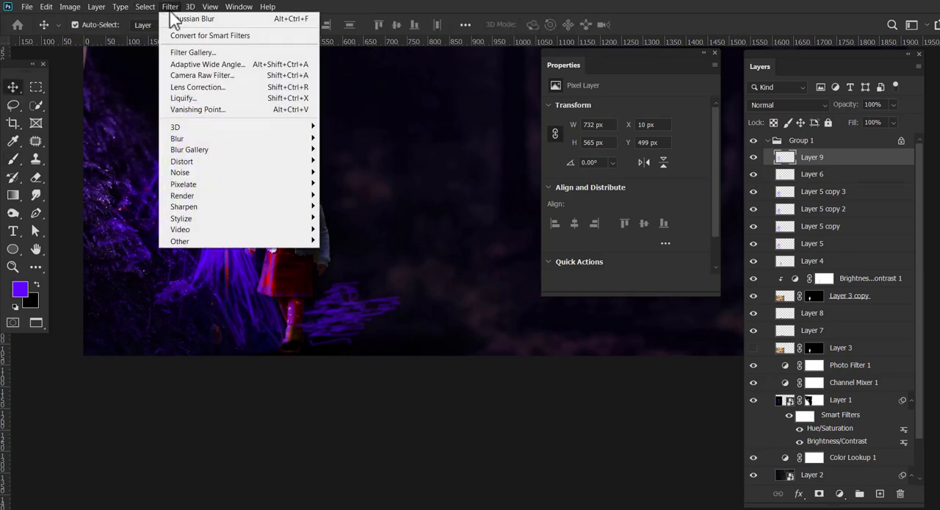
mouse_move(132, 141)
left_click(345, 188)
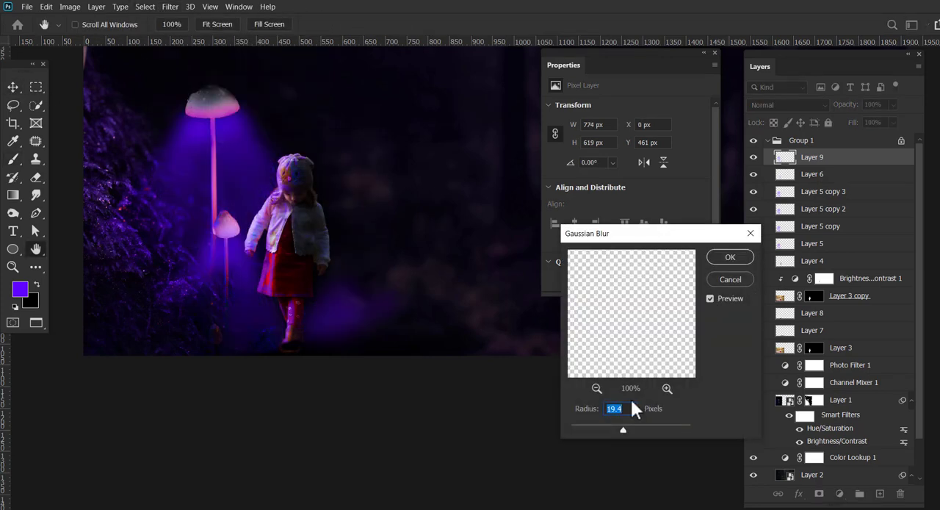
left_click_drag(623, 429, 632, 432)
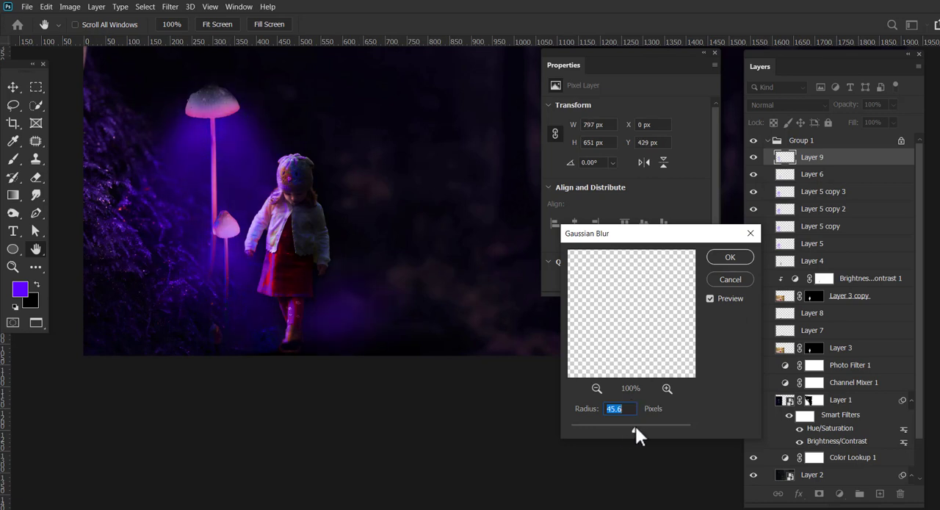
left_click(726, 259)
Set the purple glow layer's blend mode to Color Dodge and its opacity to 70%.
left_click(798, 107)
left_click(772, 128)
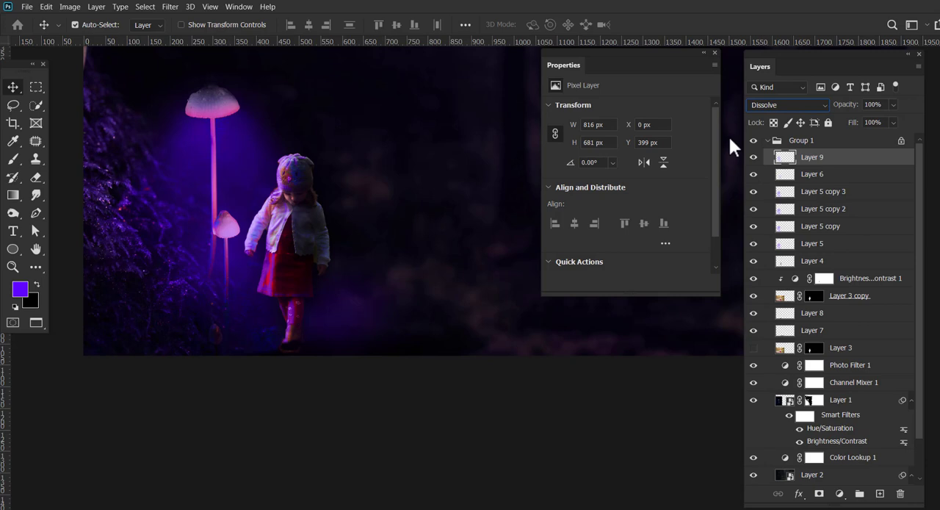
key("Down")
key("Down")
key("Down")
key("Down")
key("Down")
key("Down")
key("Down")
key("Down")
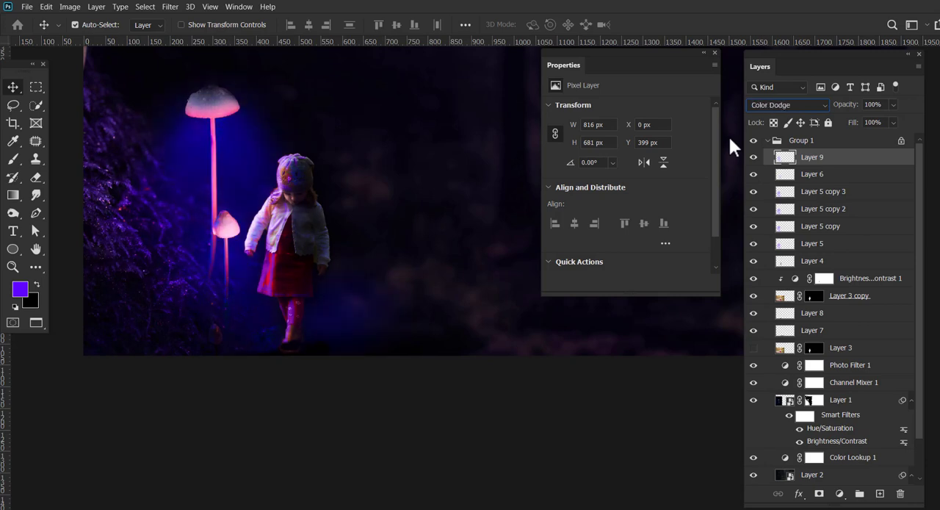
left_click(893, 104)
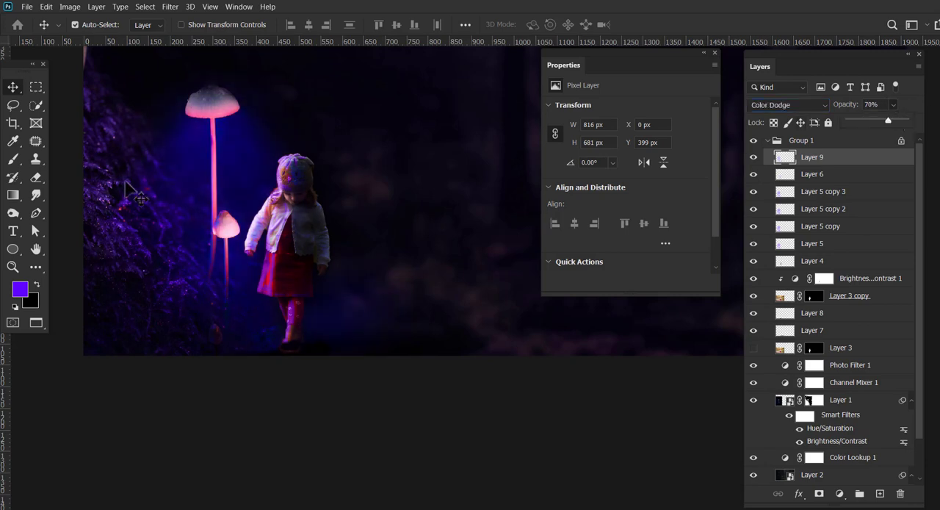
left_click(12, 92)
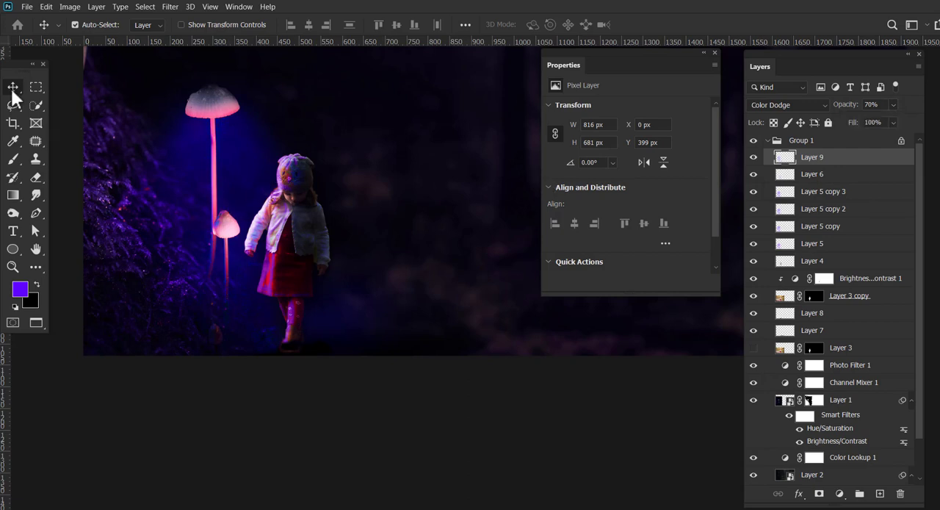
key("z")
mouse_move(432, 196)
left_mouse_down()
mouse_move(393, 208)
mouse_move(424, 192)
left_mouse_up()
left_click_drag(441, 184, 304, 267)
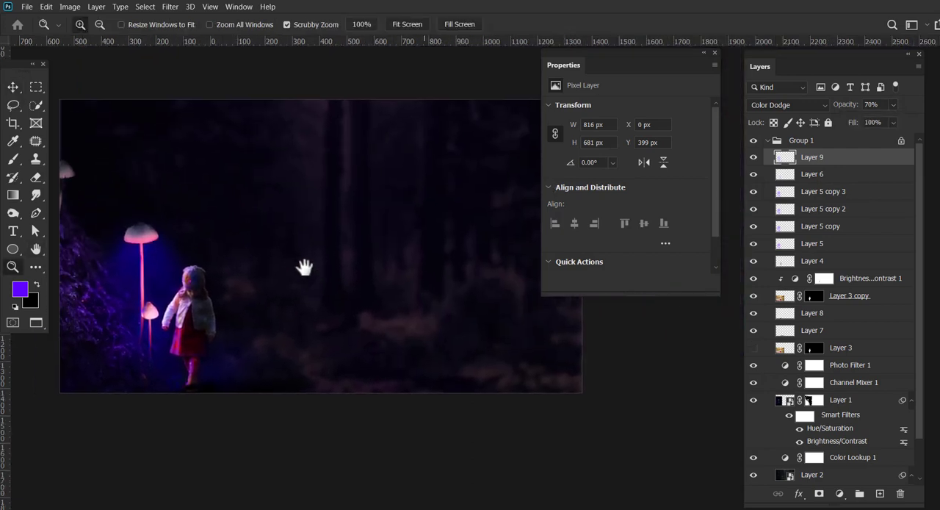
key("v")
left_click_drag(643, 58, 681, 8)
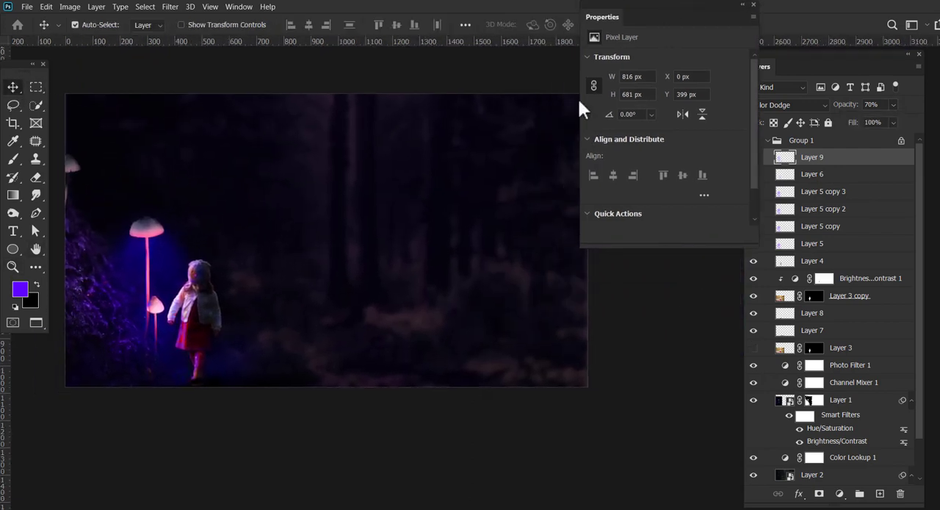
left_click(504, 197)
left_click_drag(919, 208, 919, 163)
left_click(913, 157)
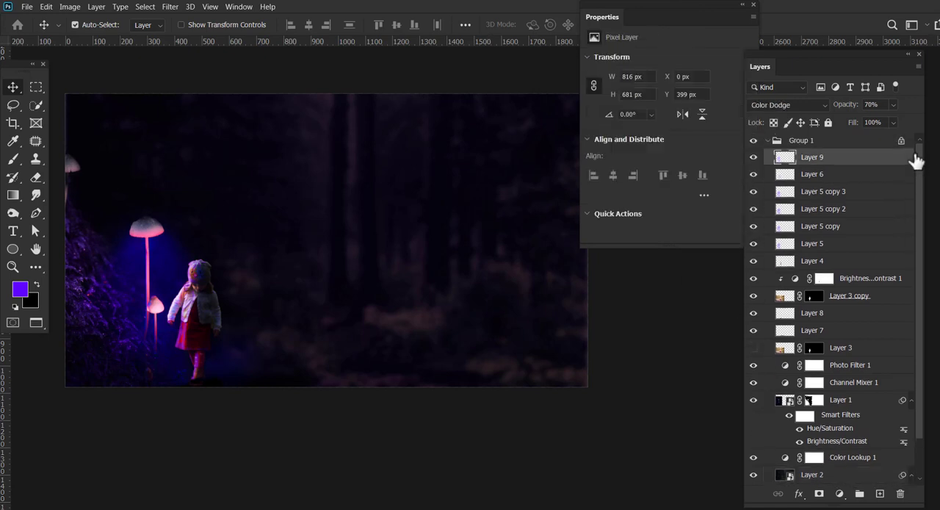
left_click(848, 177)
left_click(753, 5)
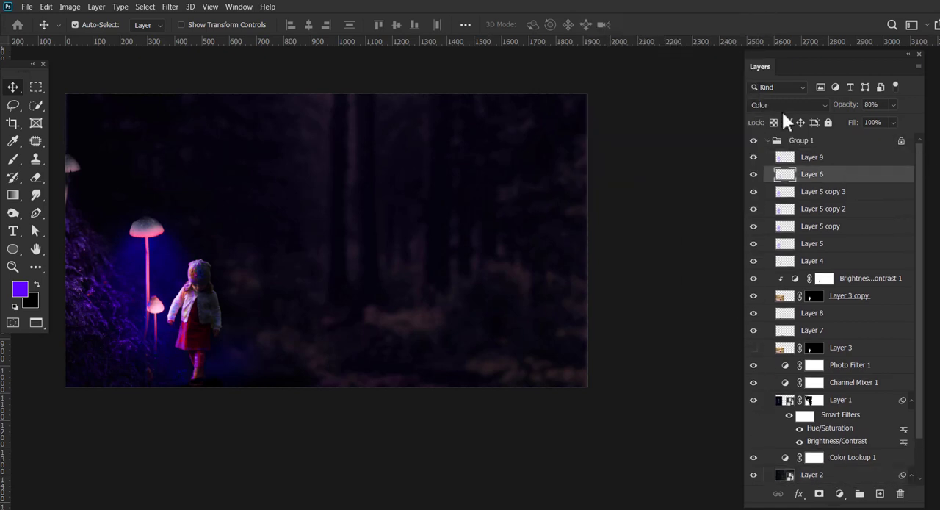
key("alt+]")
key("alt+[")
key("alt+]")
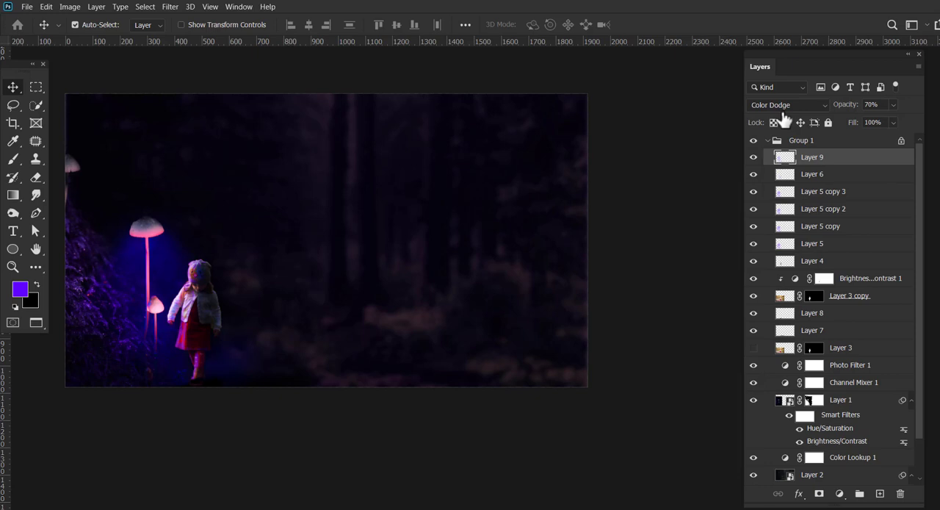
Add a linear Gradient Fill above Photo Filter 1 with a near-black purple stop (#060010) and delete its bright purple end stop.
left_click(861, 375)
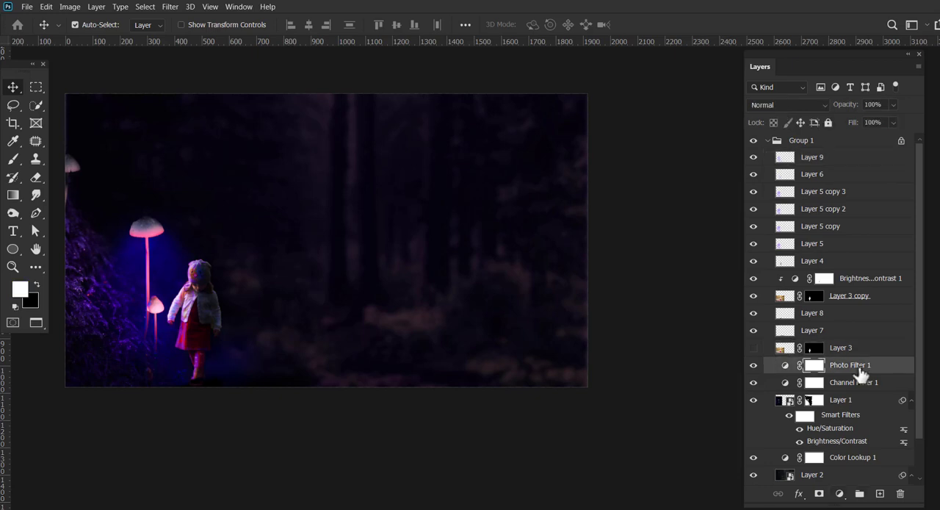
left_click(839, 493)
left_click(889, 287)
left_click(725, 153)
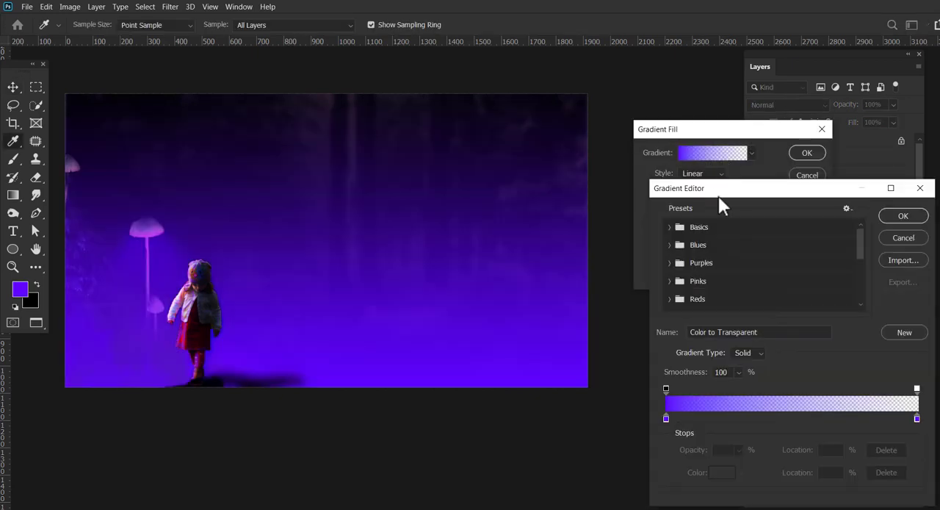
left_click(665, 418)
left_click(722, 472)
left_click(338, 438)
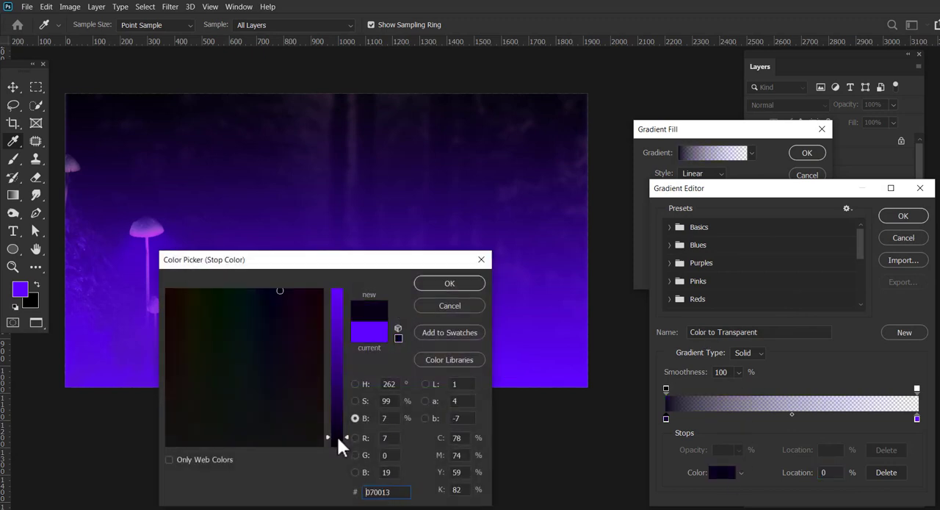
left_click(445, 285)
double_click(917, 418)
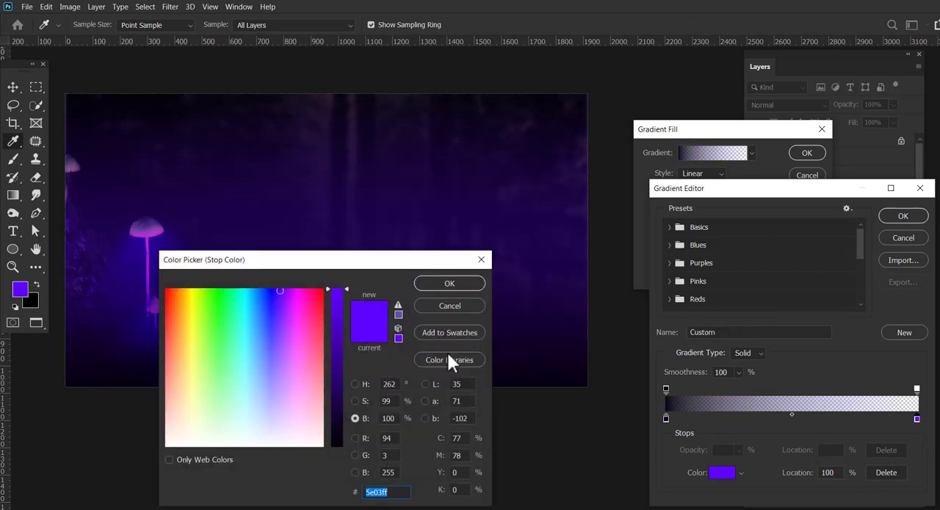
left_click(440, 304)
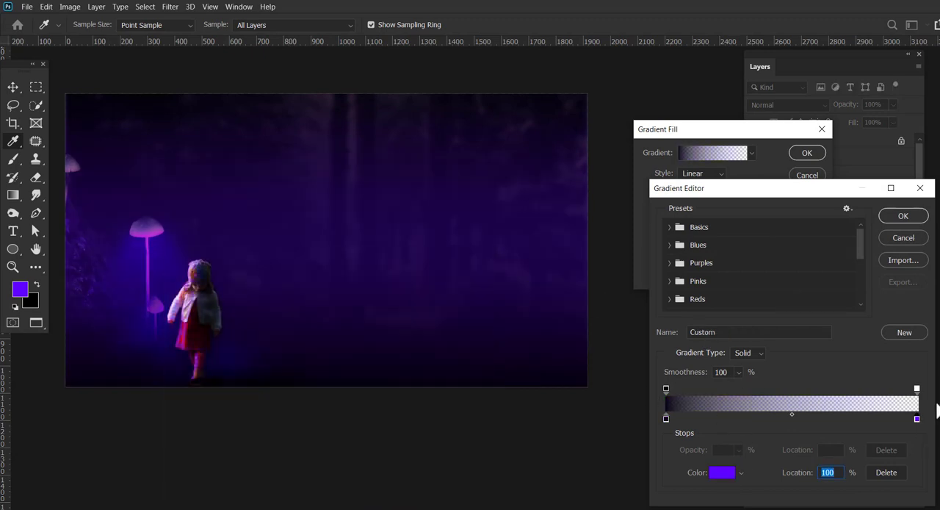
left_click(886, 472)
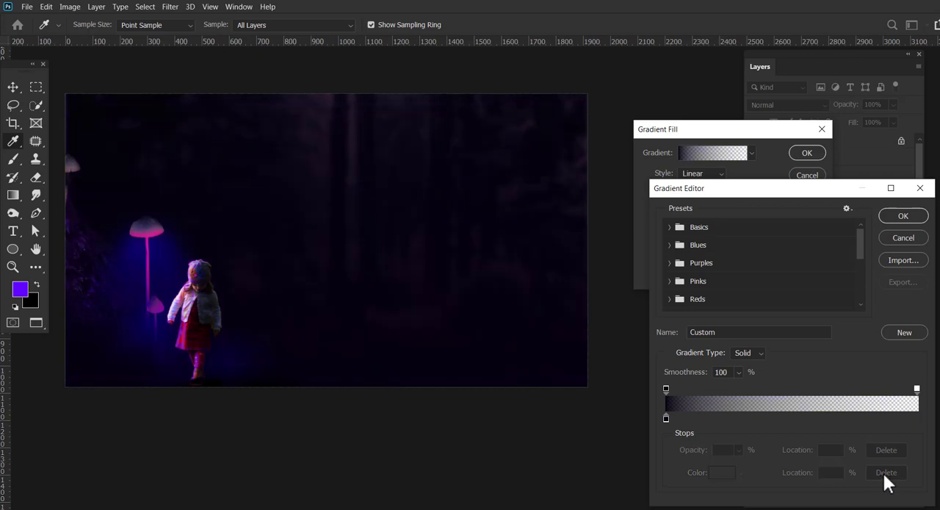
Recolour the gradient's remaining stop to dark purple #0d0023 and set the fill's angle to -178.83°.
left_click(723, 473)
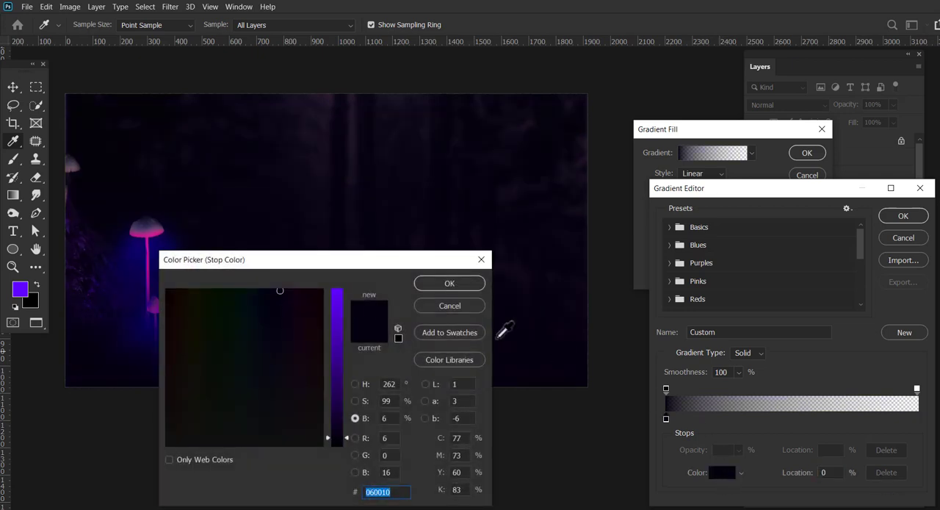
left_click_drag(346, 438, 347, 424)
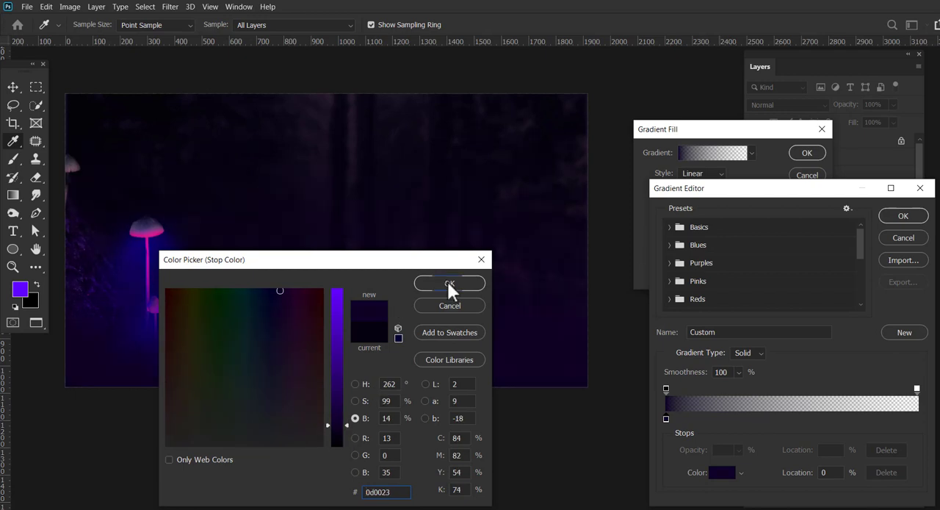
left_click(450, 285)
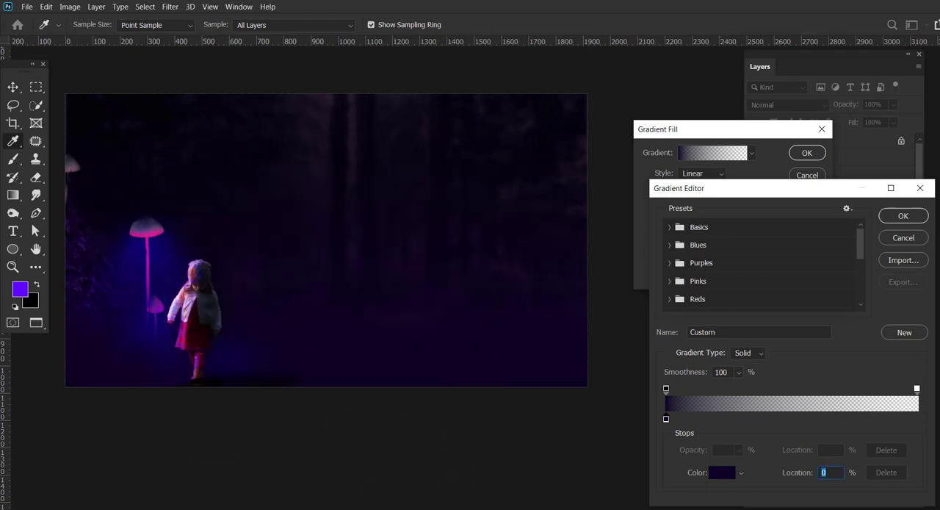
left_click(904, 216)
left_click_drag(681, 193, 677, 197)
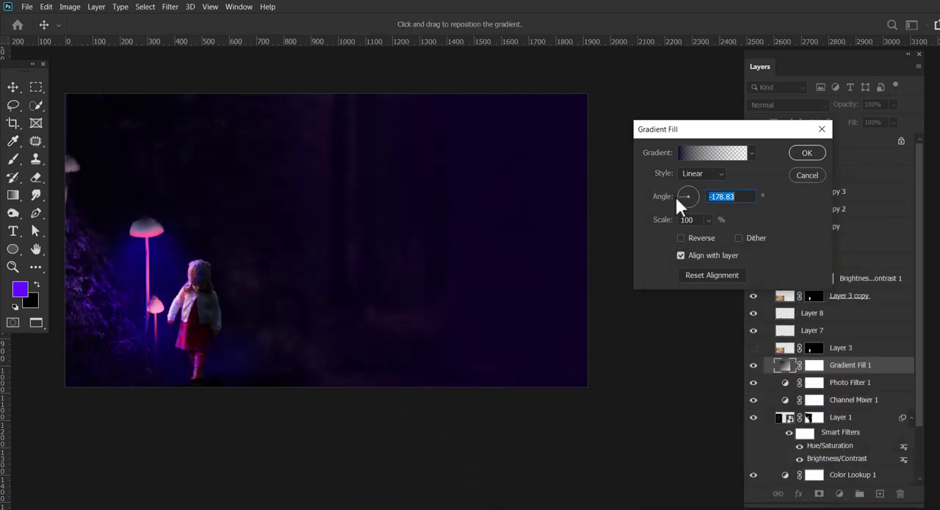
left_click(807, 152)
Try Lighten, Vivid Light, Pin Light and Exclusion on the gradient fill layer and settle on a blend mode that mutes the background's colour.
left_click(819, 105)
left_click(821, 113)
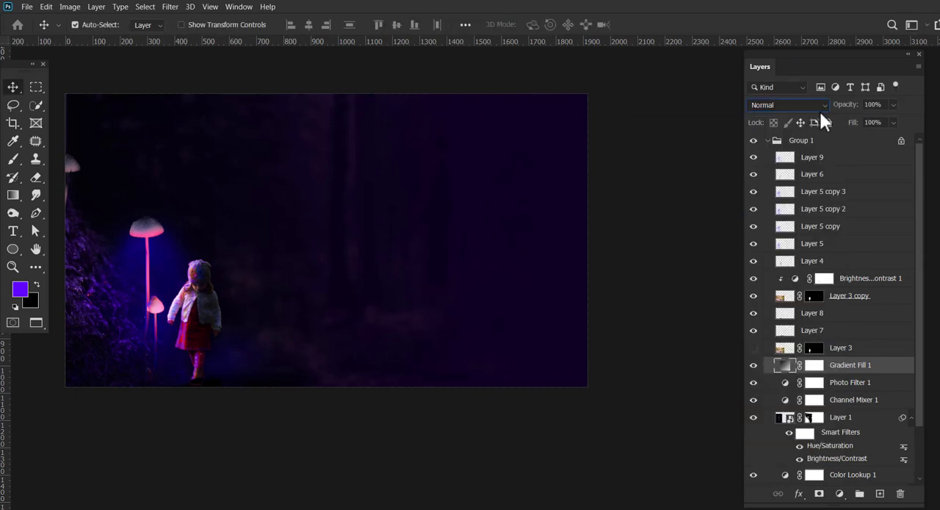
scroll(819, 109, "down", 7)
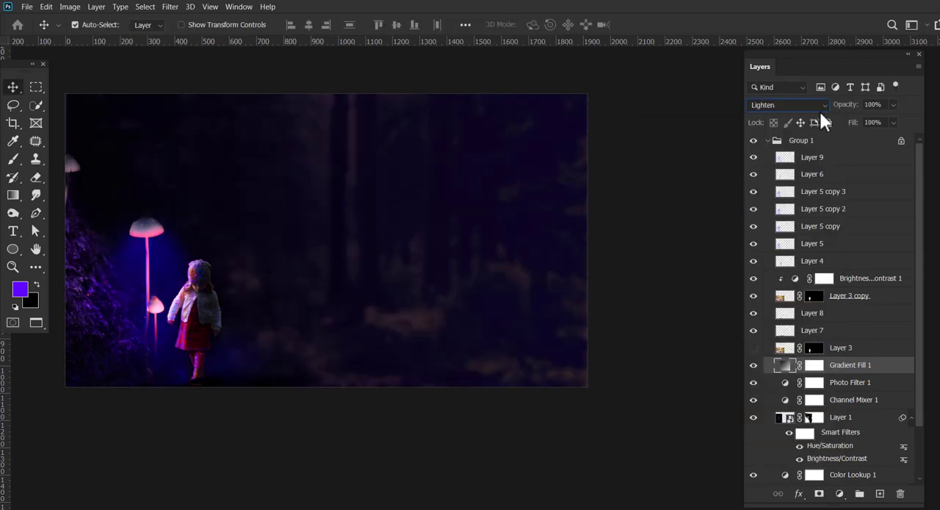
scroll(819, 109, "down", 4)
scroll(819, 110, "down", 4)
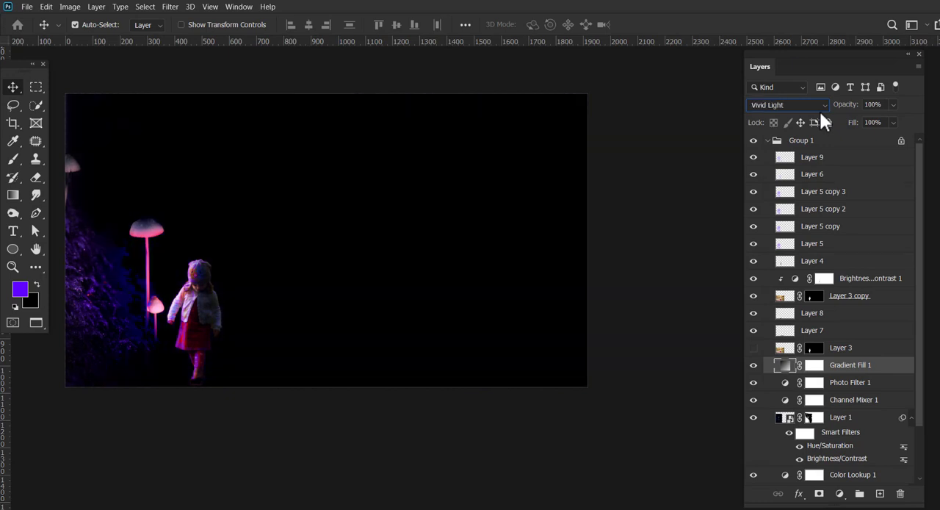
scroll(819, 109, "down", 2)
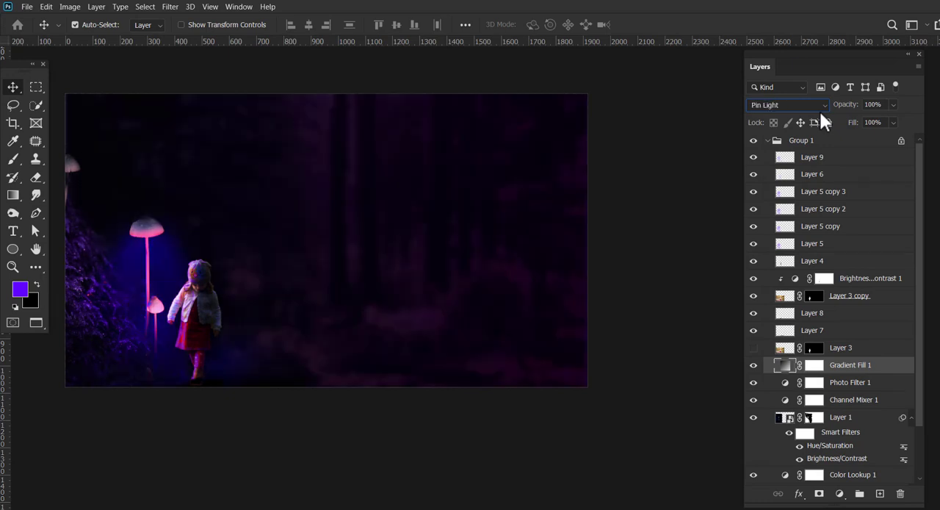
scroll(819, 110, "down", 3)
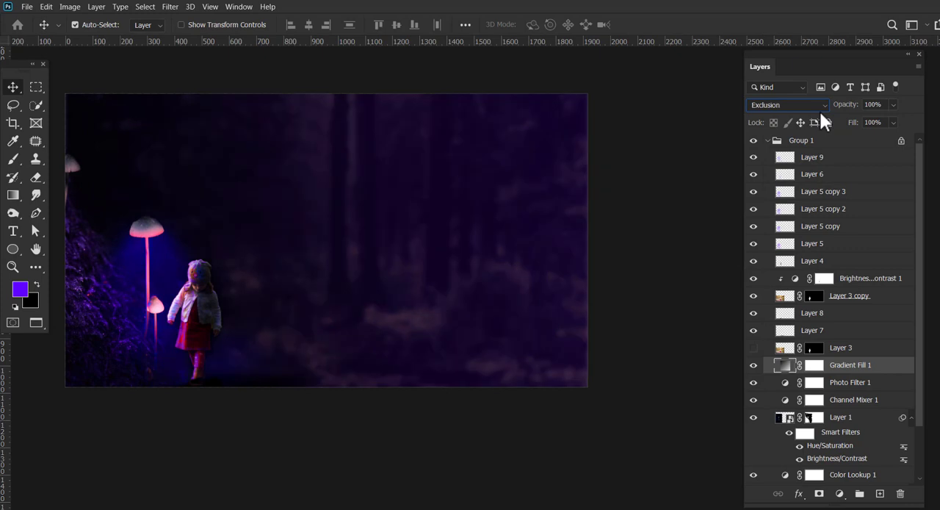
scroll(819, 110, "down", 3)
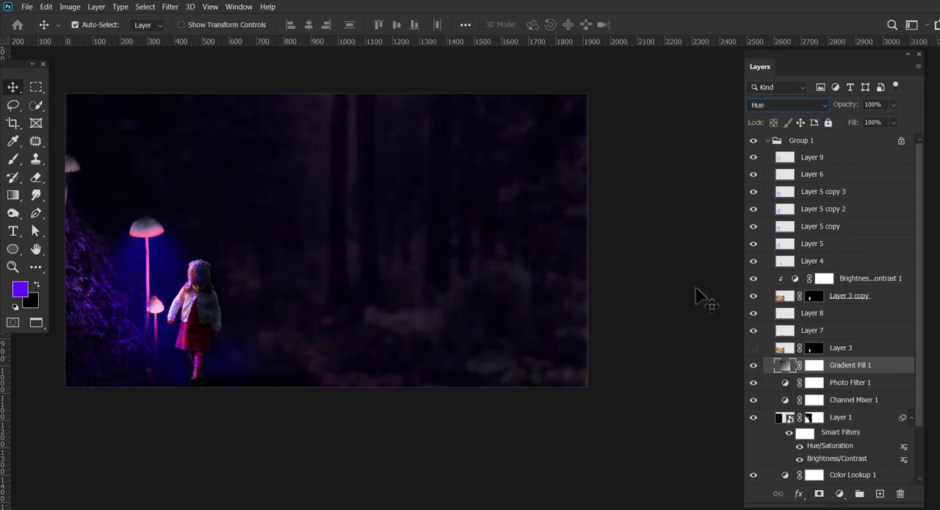
Add a Levels adjustment at the top of Group 1 with black point 10, white point 236 and brightened midtones.
left_click(838, 144)
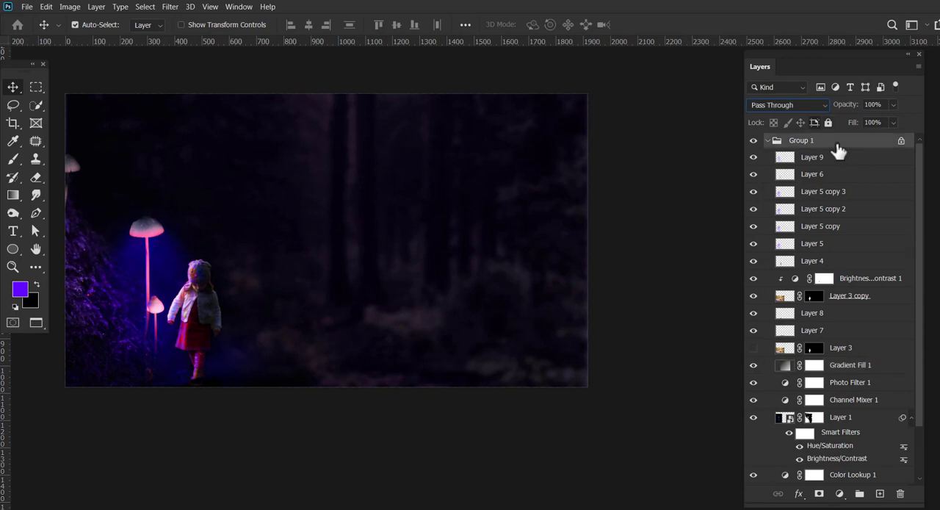
left_click(839, 493)
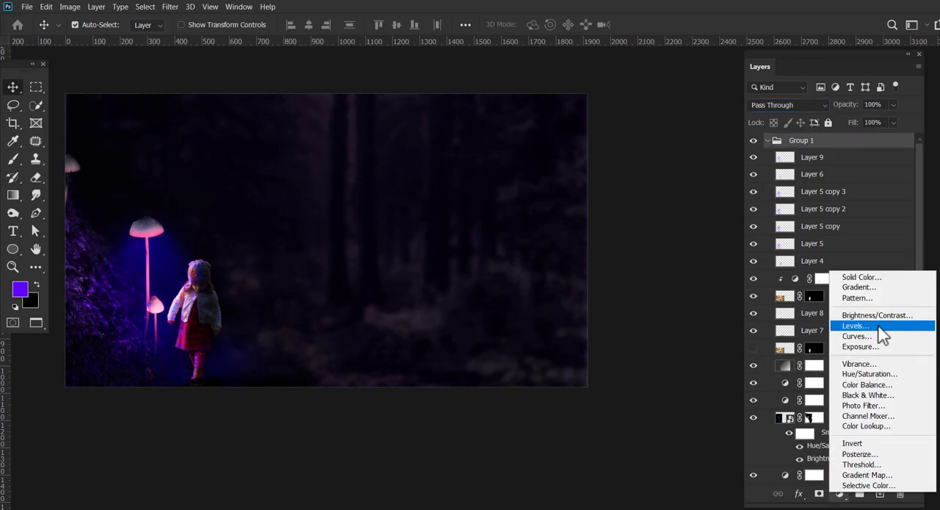
left_click(880, 331)
left_click_drag(652, 153, 671, 154)
left_click_drag(607, 152, 613, 152)
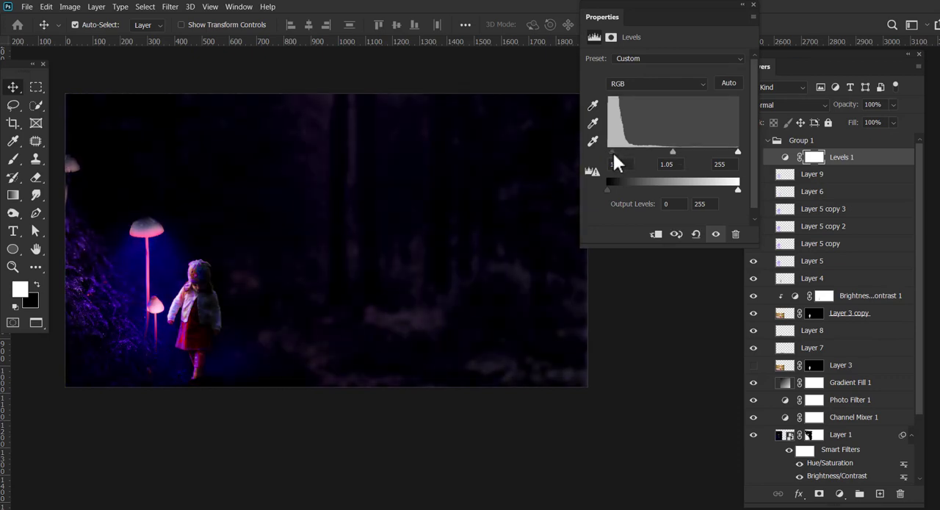
mouse_move(676, 152)
left_mouse_down()
mouse_move(686, 151)
mouse_move(669, 152)
left_mouse_up()
left_click_drag(739, 151, 729, 152)
mouse_move(665, 152)
left_mouse_down()
mouse_move(654, 152)
mouse_move(664, 152)
left_mouse_up()
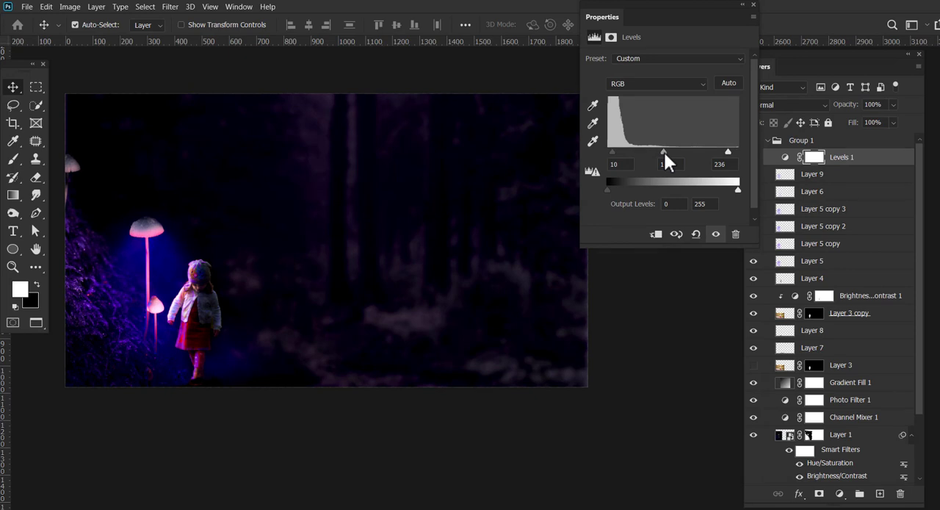
Add a Brightness/Contrast adjustment above the Levels layer with brightness -21 and contrast -1.
left_click(840, 493)
left_click(878, 317)
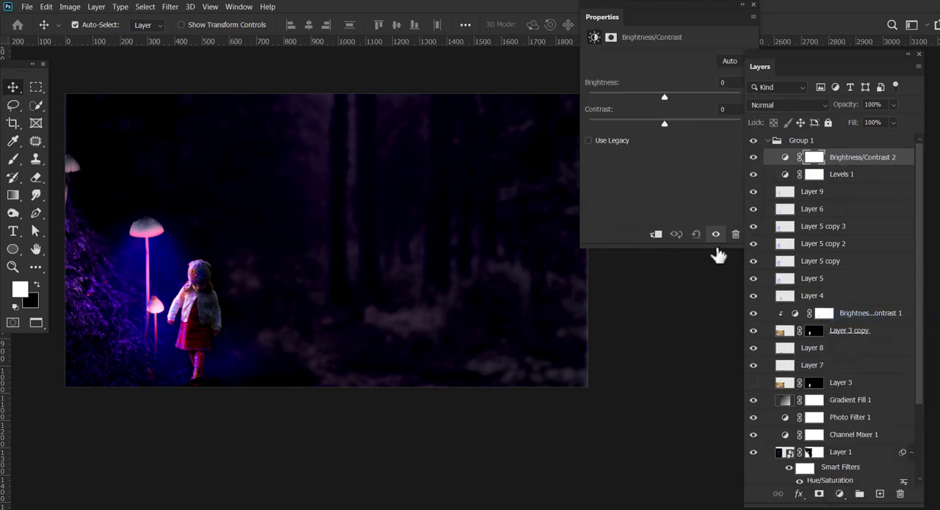
left_click_drag(665, 97, 663, 124)
Add a Hue/Saturation adjustment on top with hue +33 and saturation +12.
left_click(839, 493)
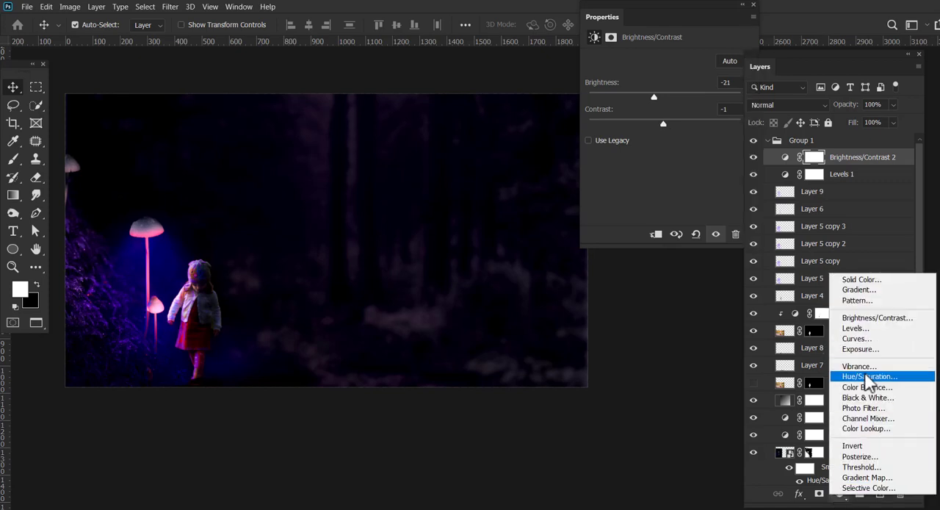
left_click(868, 376)
left_click_drag(664, 108, 680, 108)
left_click_drag(665, 138, 690, 112)
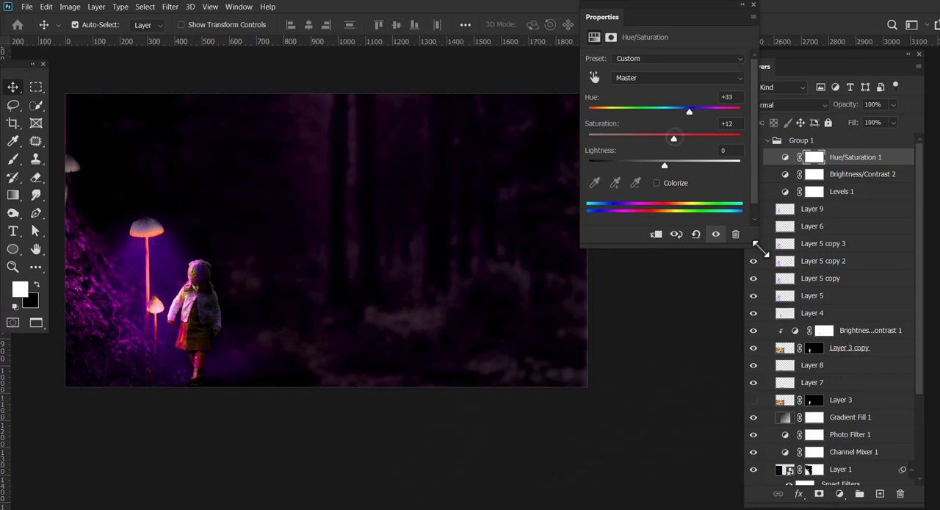
Add a Curves adjustment on top, raising the highlights and anchoring the lower midtones near the diagonal.
left_click(840, 493)
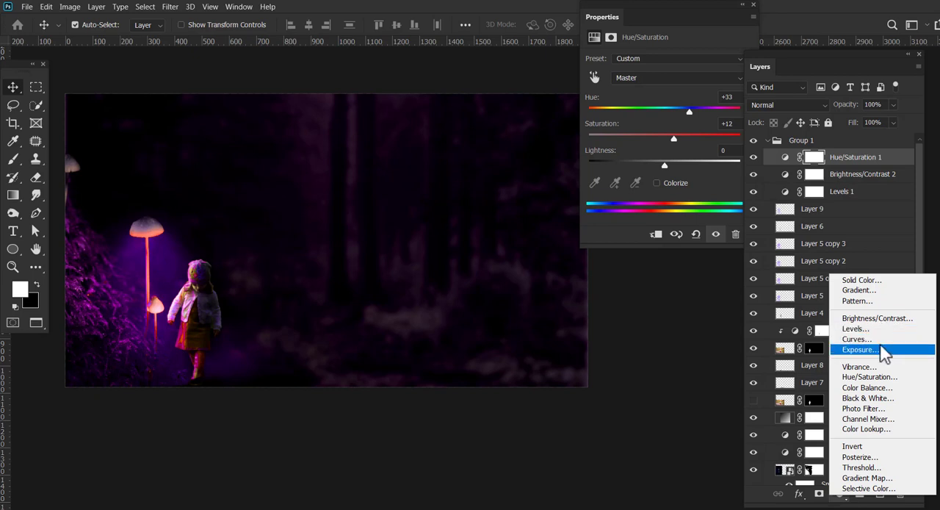
left_click(888, 340)
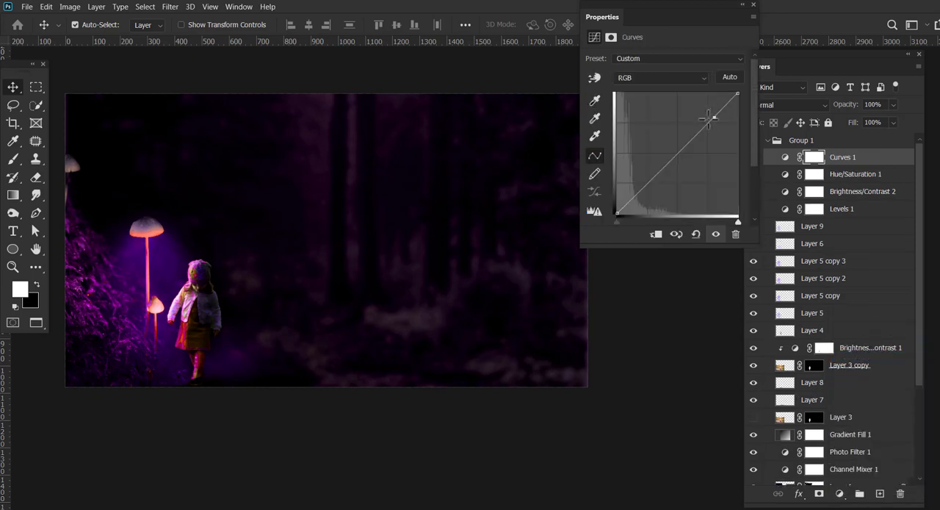
left_click_drag(709, 120, 711, 118)
left_click_drag(662, 179, 661, 176)
left_click_drag(709, 120, 705, 115)
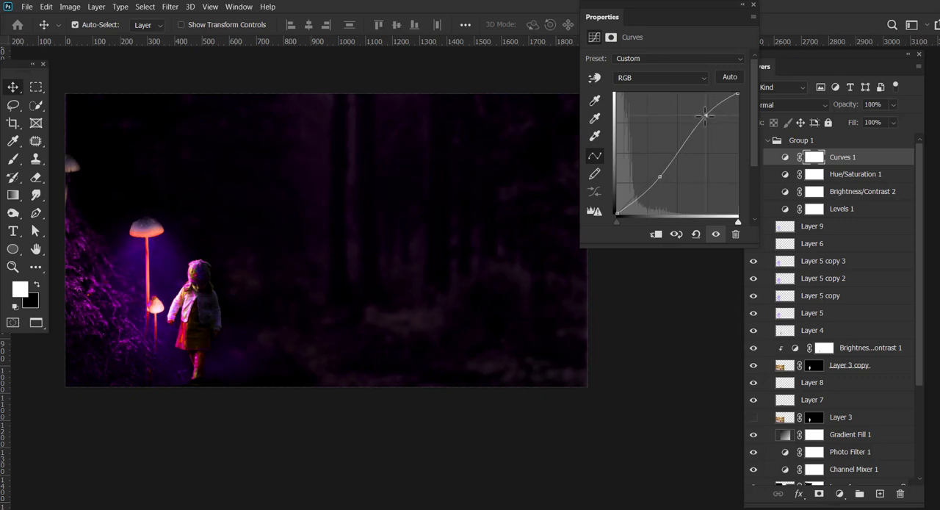
left_click_drag(660, 176, 657, 174)
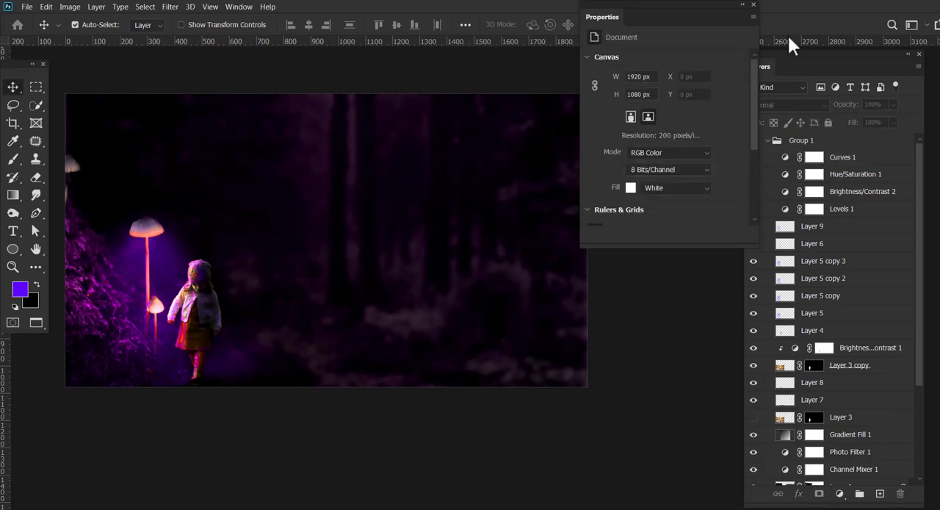
left_click(753, 5)
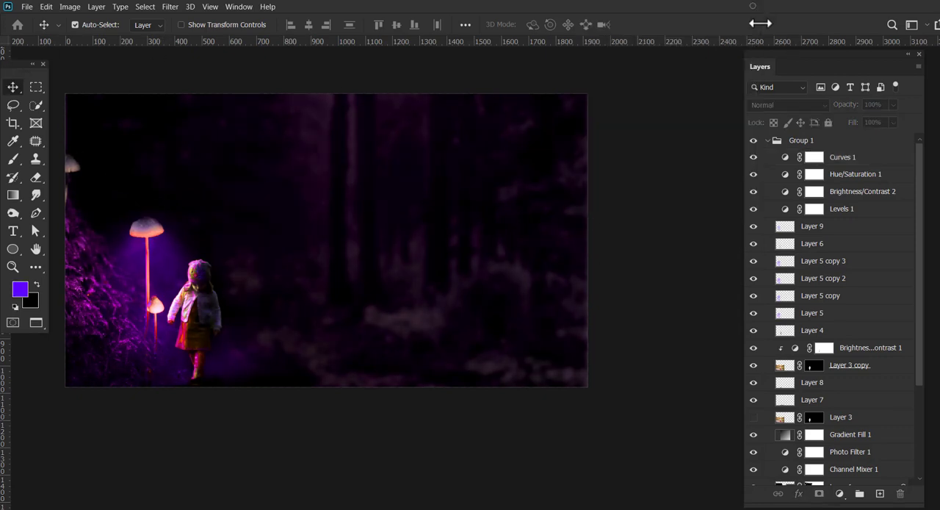
Compare the whole image with the purple glow on Layer 9 hidden and shown again.
key("z")
mouse_move(241, 310)
left_mouse_down()
mouse_move(262, 299)
mouse_move(290, 309)
mouse_move(226, 307)
left_mouse_up()
left_click_drag(263, 265, 321, 282)
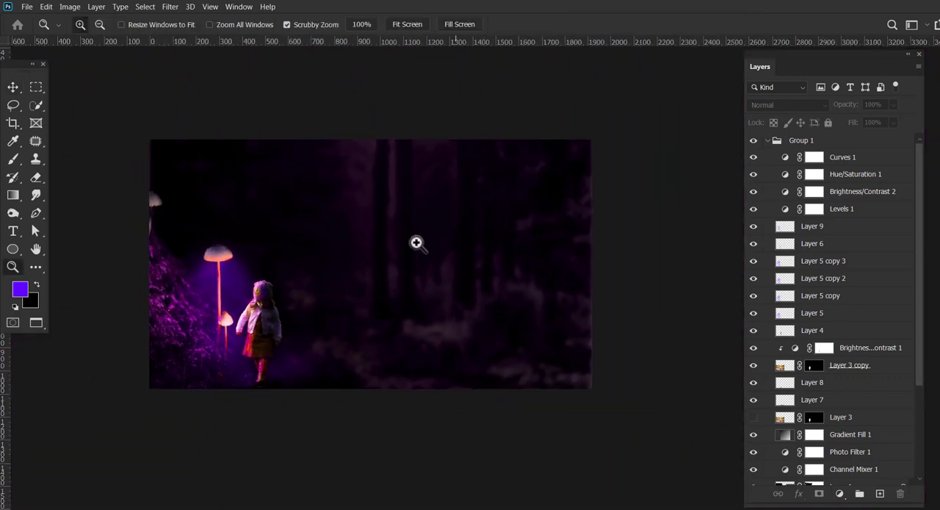
left_click(13, 87)
left_click(767, 226)
left_click(753, 226)
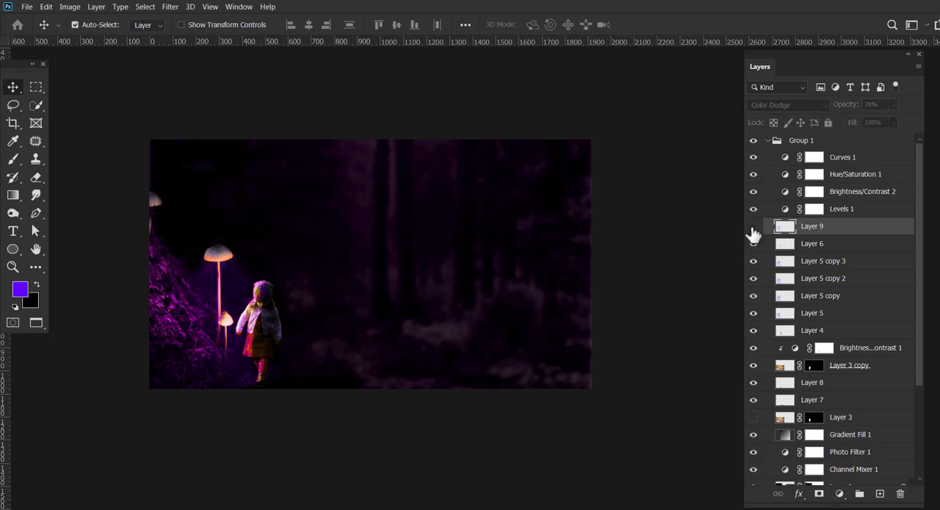
left_click(753, 227)
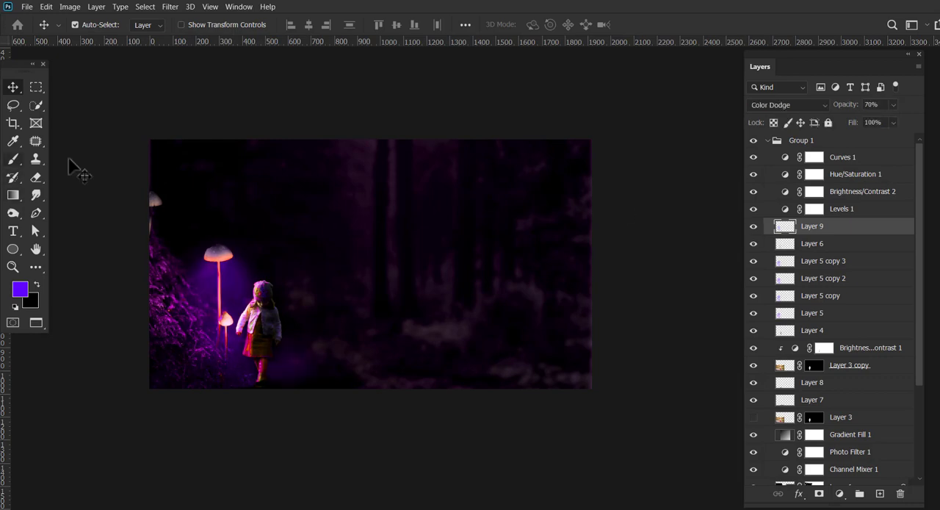
Paint purple brush strokes fanning down from the mushroom cap at the image's left edge on a new layer above Layer 9.
key("b")
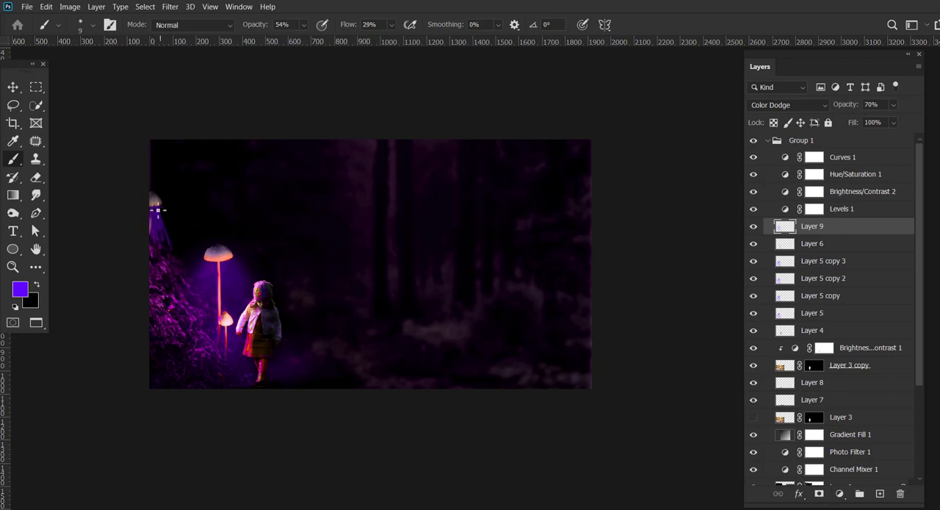
key("ctrl+z")
key("ctrl+z")
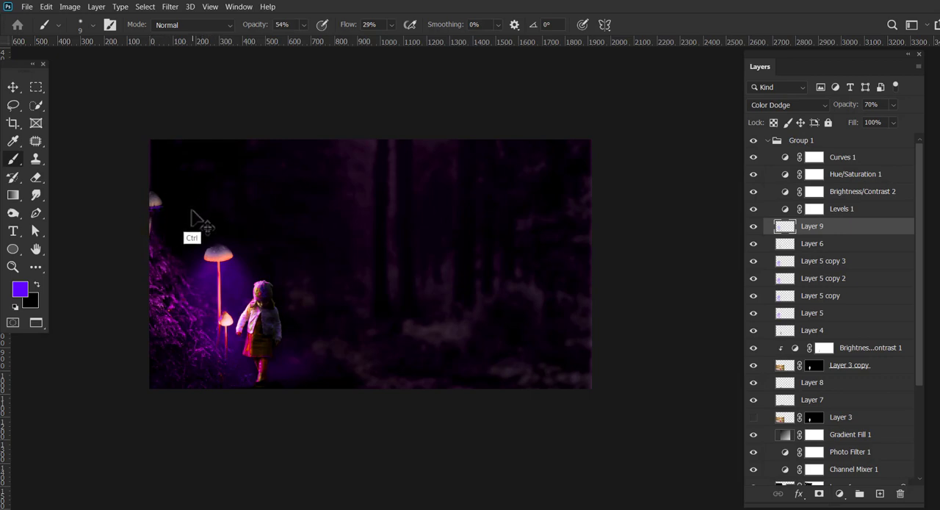
left_click(880, 493)
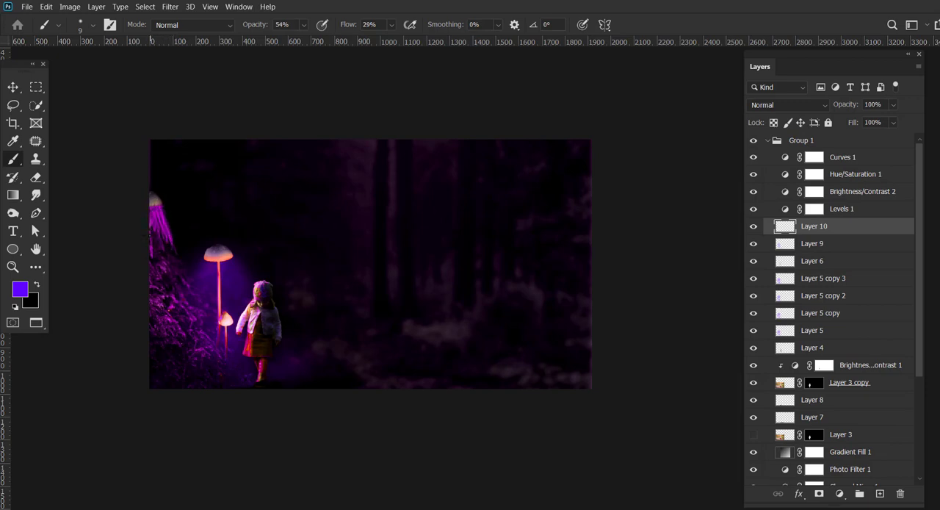
mouse_move(151, 231)
left_mouse_down()
mouse_move(174, 240)
mouse_move(162, 220)
left_mouse_up()
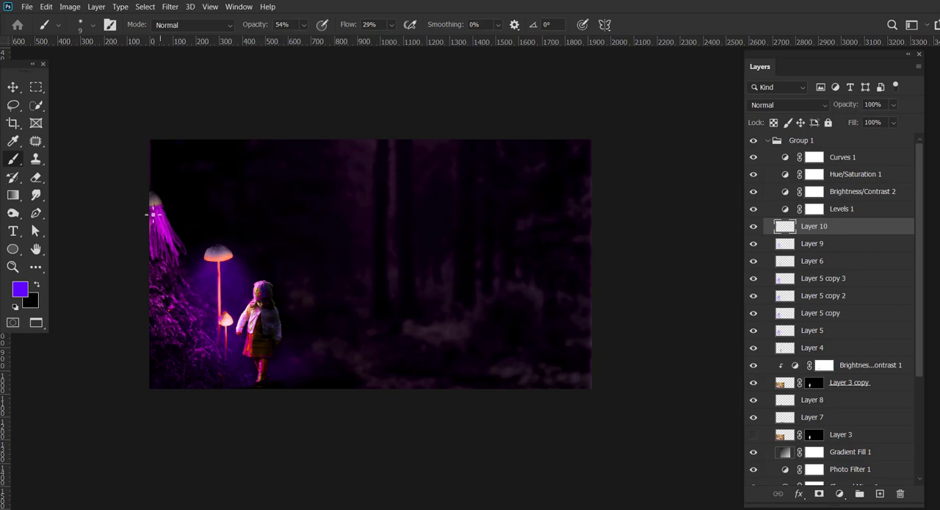
left_click(13, 87)
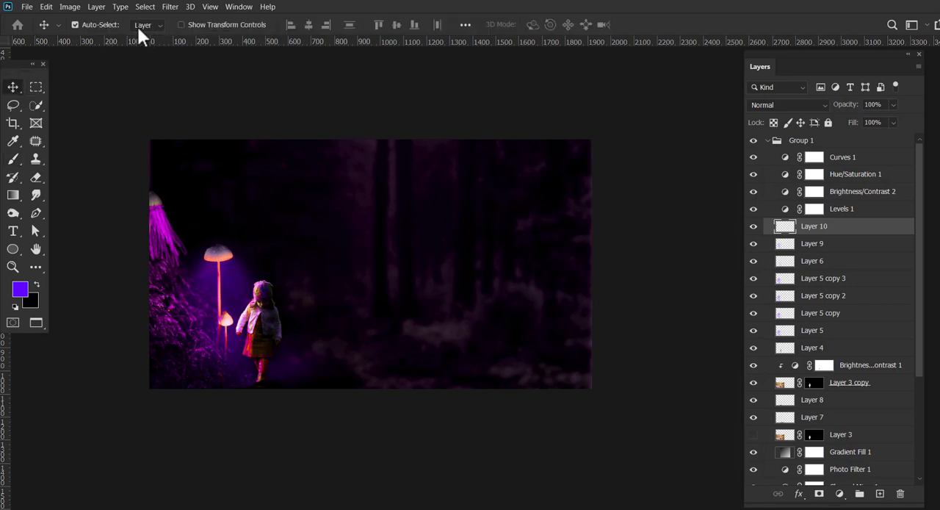
Apply a Gaussian Blur with a 45.6-pixel radius to the light rays on Layer 10 and set the layer's opacity to 71%.
left_click(170, 6)
mouse_move(177, 138)
left_click(351, 183)
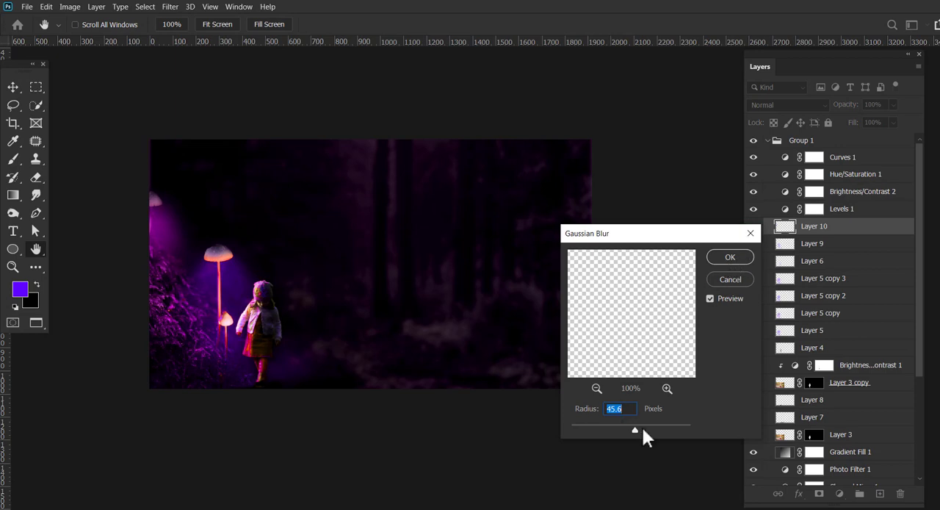
left_click(732, 258)
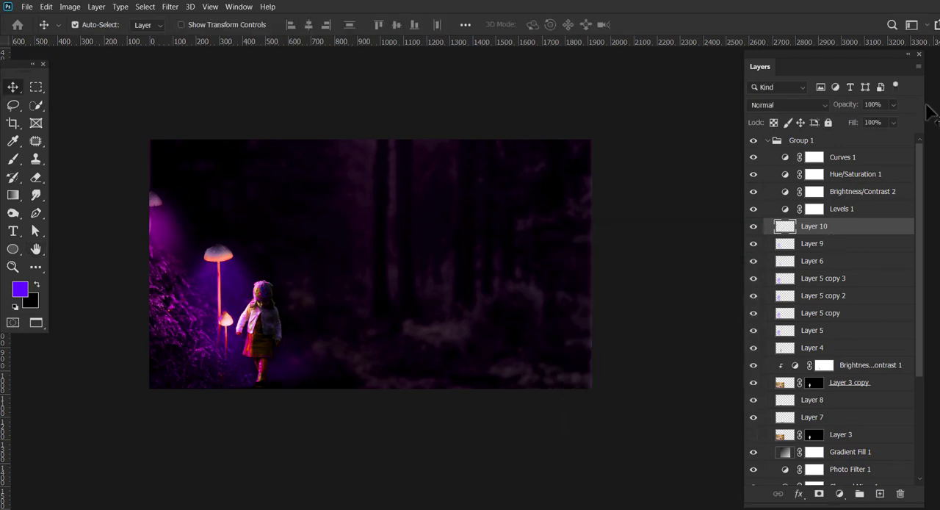
left_click_drag(893, 104, 898, 125)
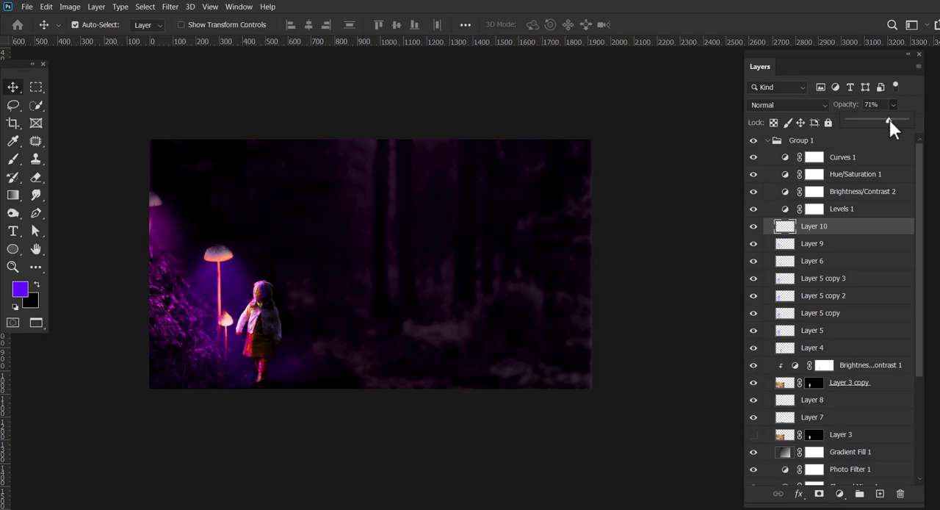
Reshape the Curves 1 adjustment by pulling the black and white points inward, lowering the white end and raising the highlights and lower midtones.
left_click(13, 91)
left_click(12, 266)
left_click(395, 383)
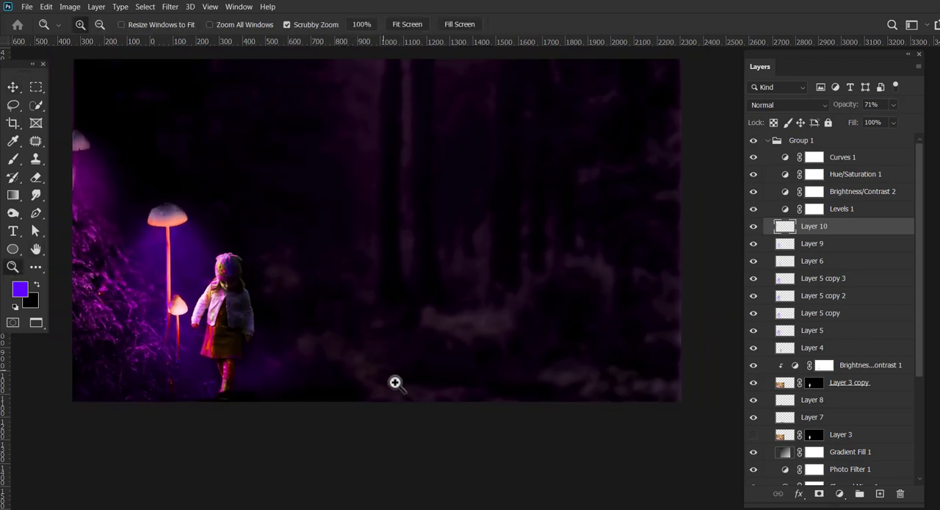
left_click(12, 87)
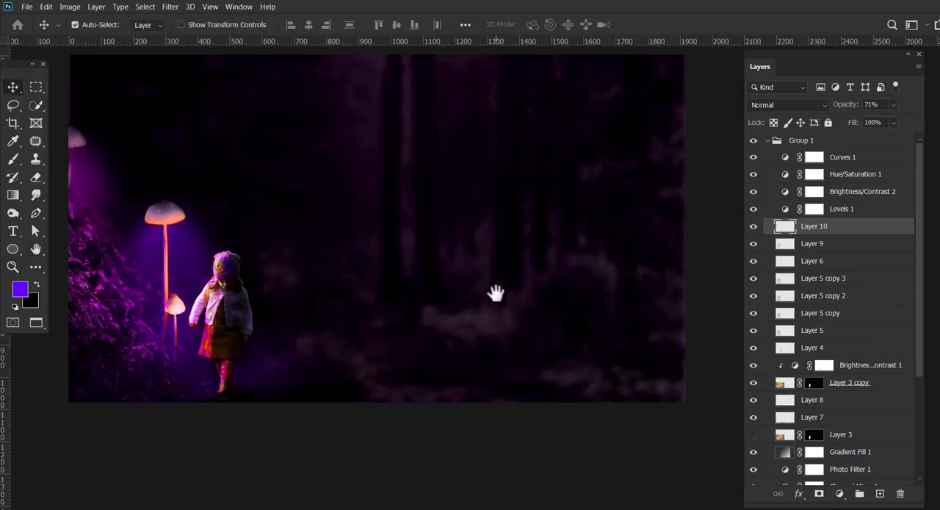
left_click_drag(496, 292, 517, 351)
left_click(852, 163)
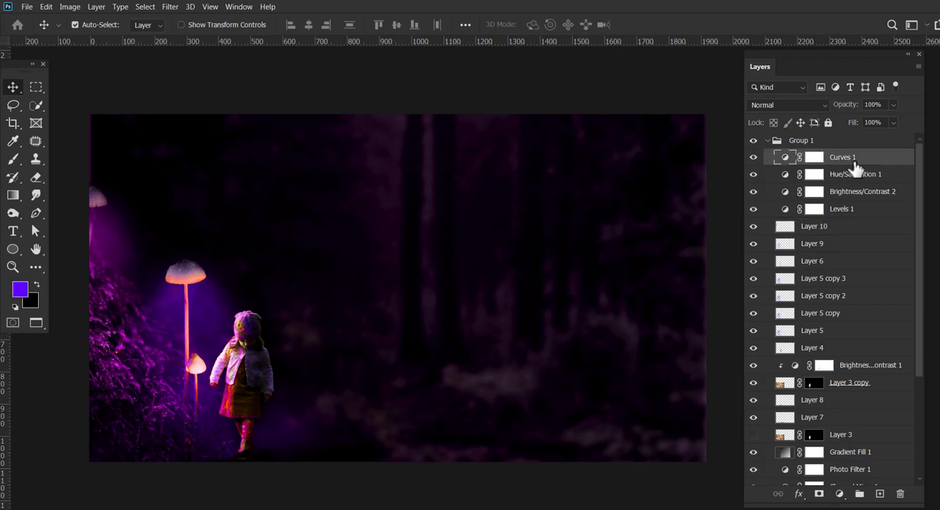
double_click(786, 159)
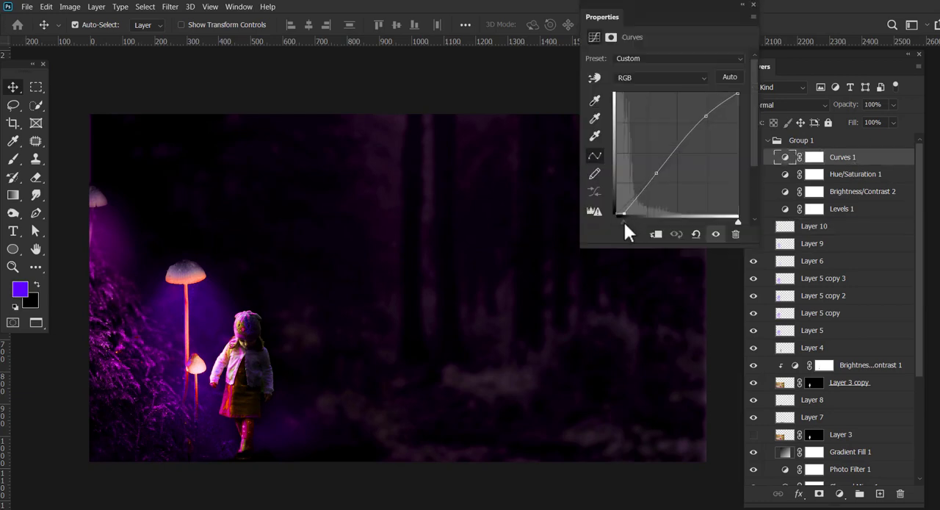
left_click_drag(618, 222, 622, 222)
mouse_move(737, 221)
left_mouse_down()
mouse_move(715, 221)
mouse_move(728, 223)
left_mouse_up()
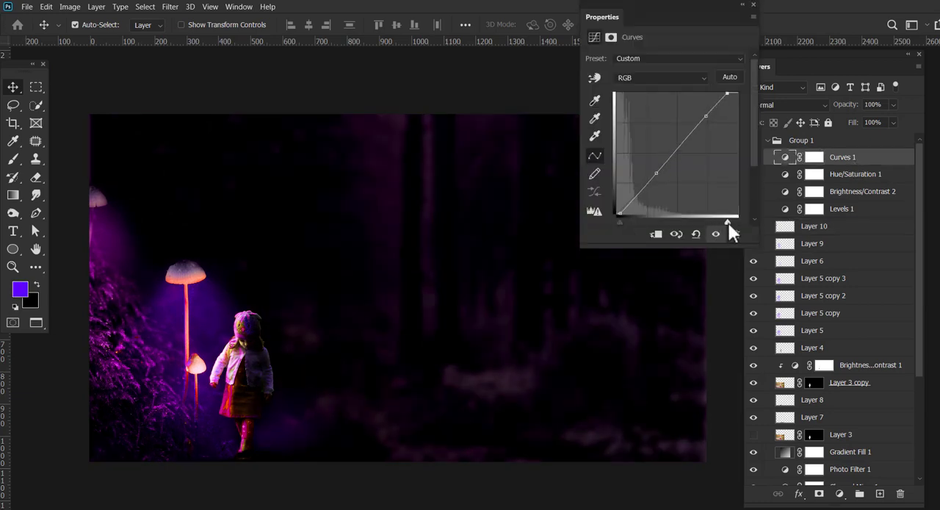
left_click_drag(706, 116, 683, 110)
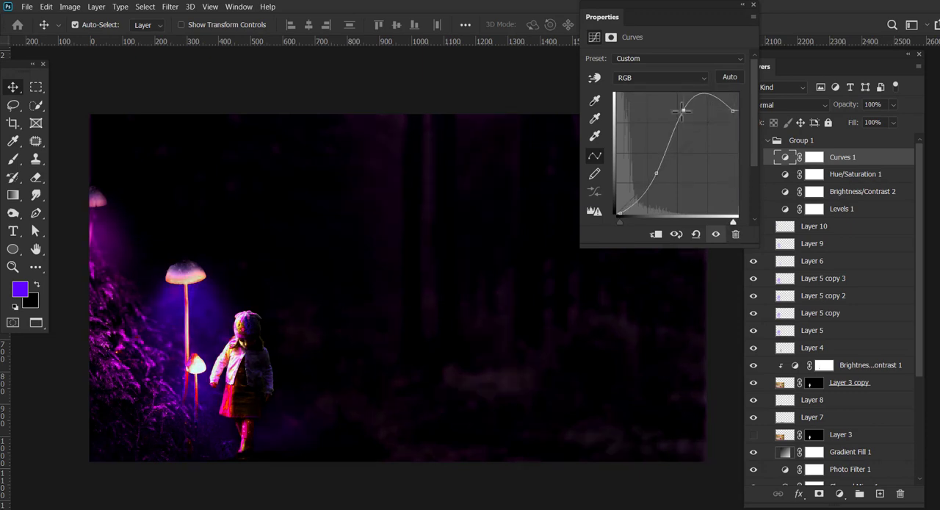
left_click_drag(656, 173, 646, 169)
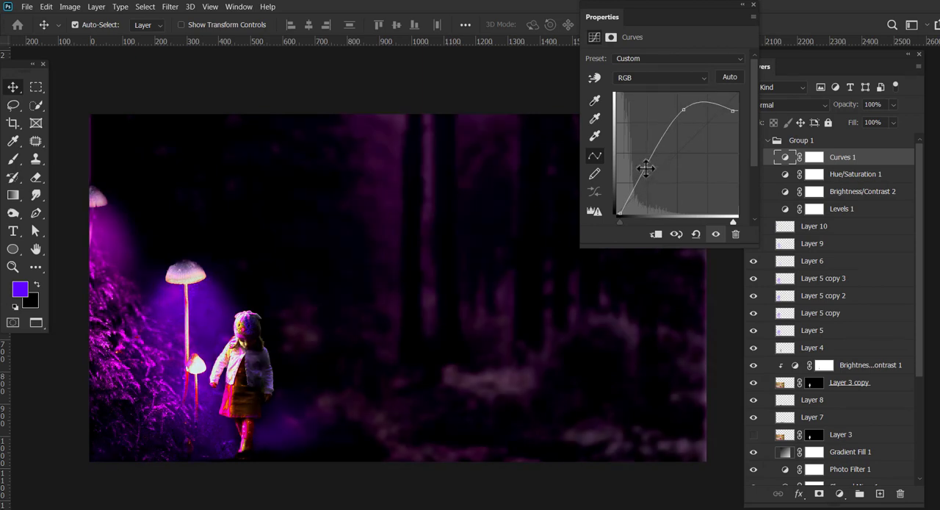
Reduce the purple glows by setting Layer 9's opacity to 34% and Layer 10's opacity to 55%.
left_click(512, 354)
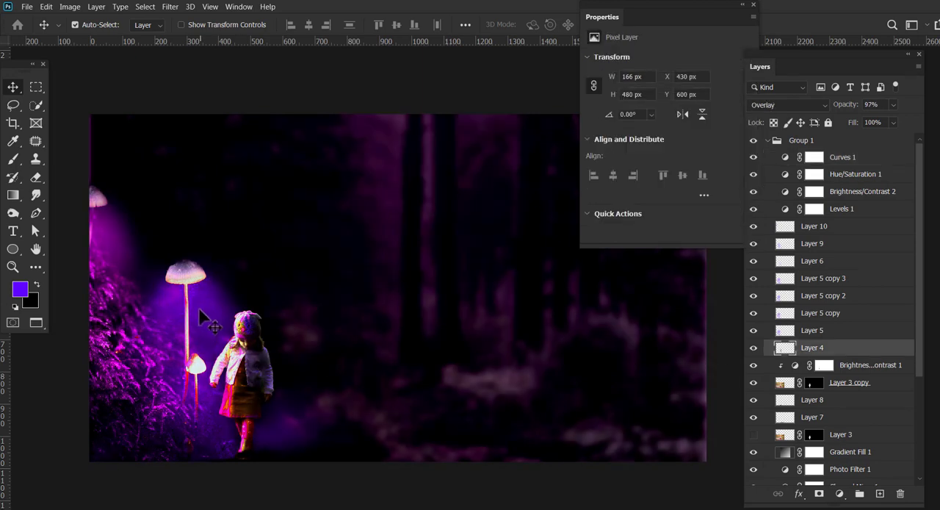
left_click(200, 310)
left_click_drag(893, 104, 896, 120)
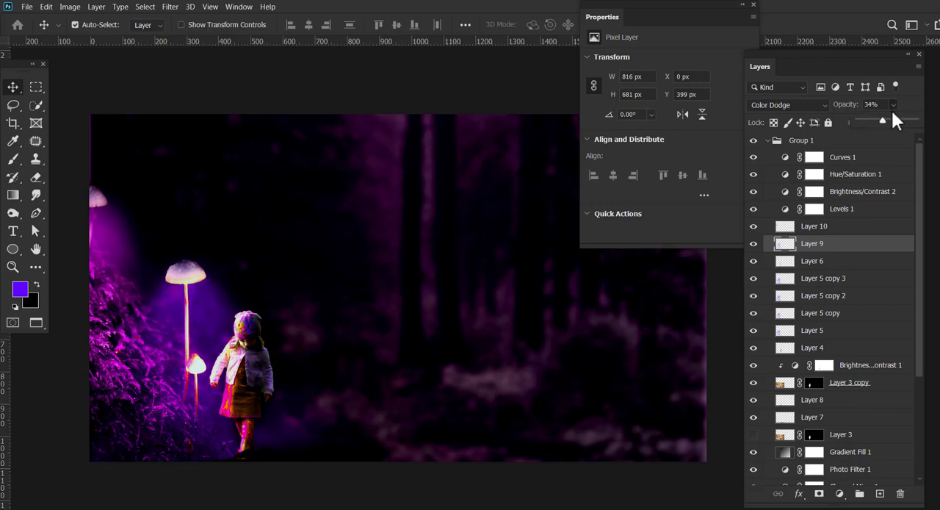
left_click(122, 230)
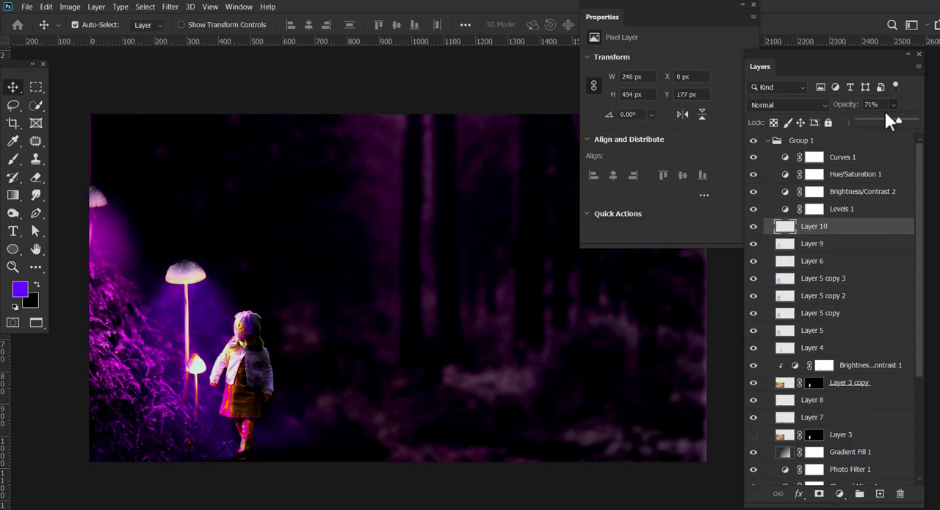
left_click_drag(886, 114, 889, 119)
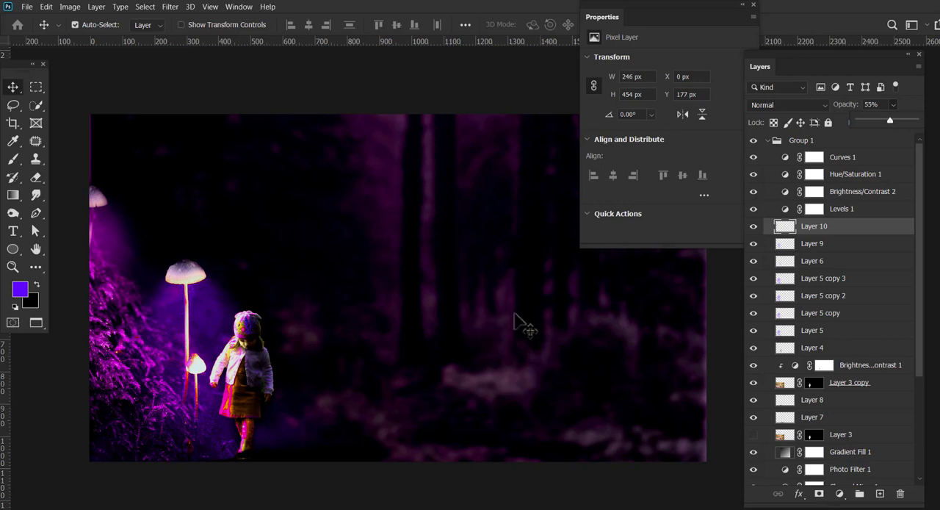
left_click(753, 5)
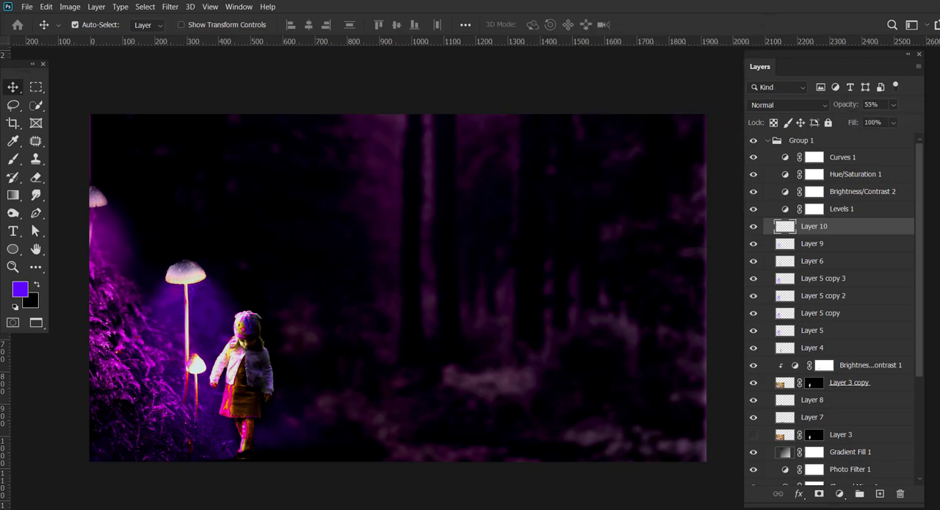